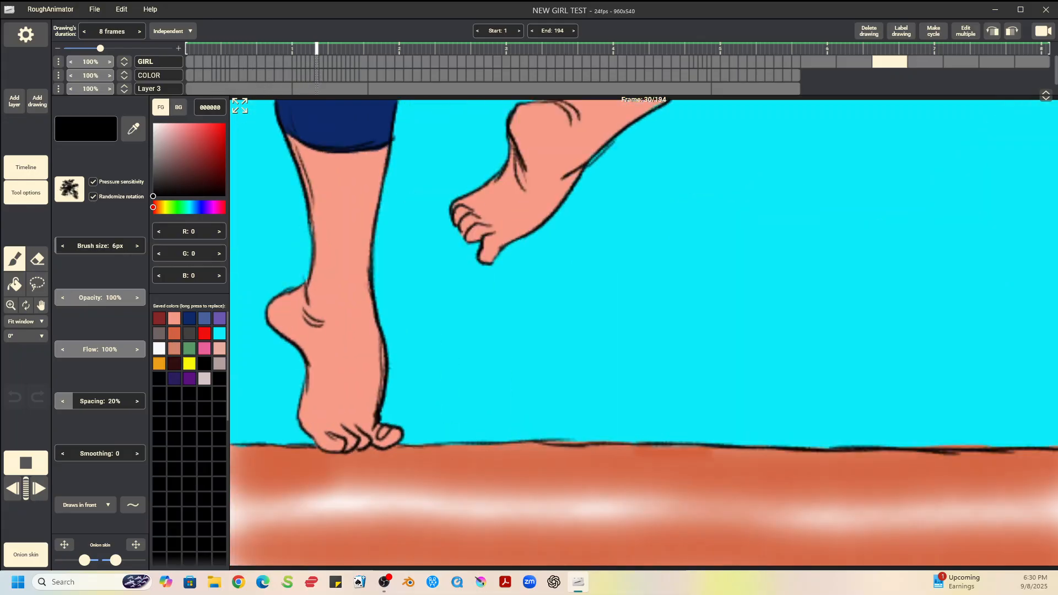
- Step through the GIRL layer's rough key drawings one by one from frame 139 to the last one at frame 187
left_click(874, 49)
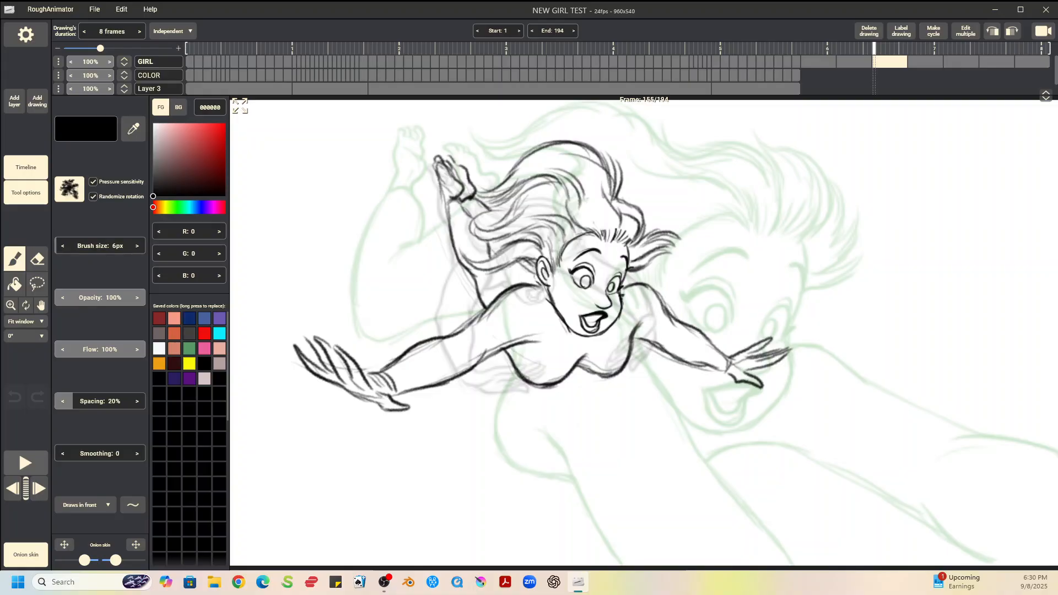
key("Delete")
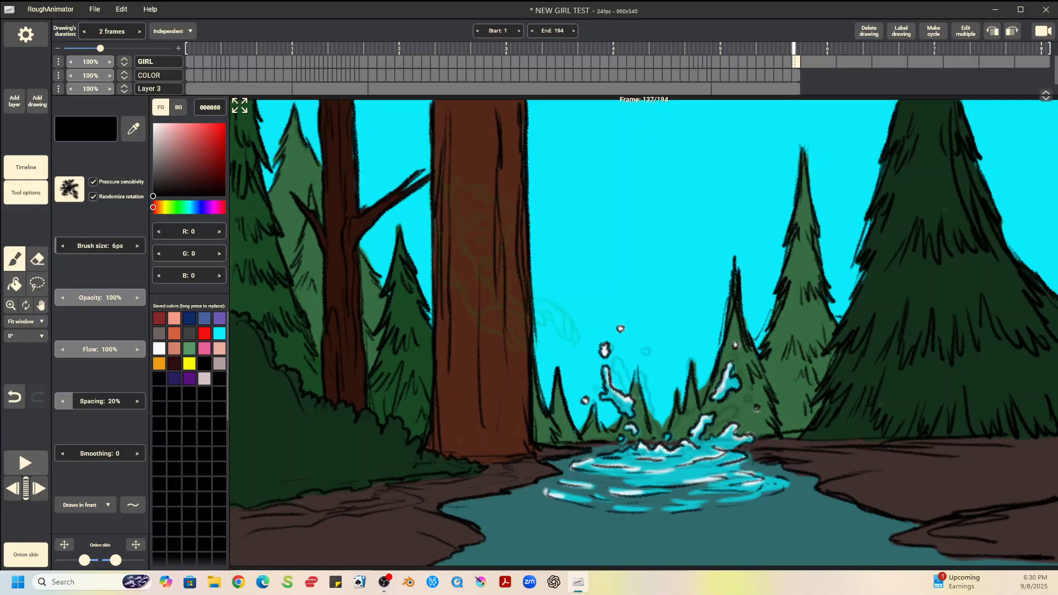
left_click(804, 61)
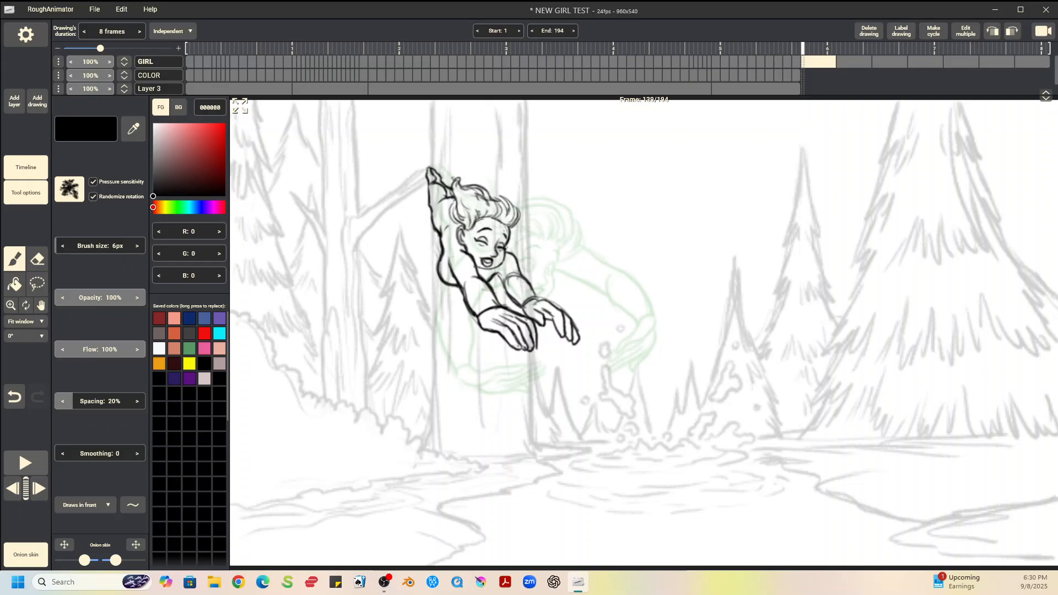
key("Right")
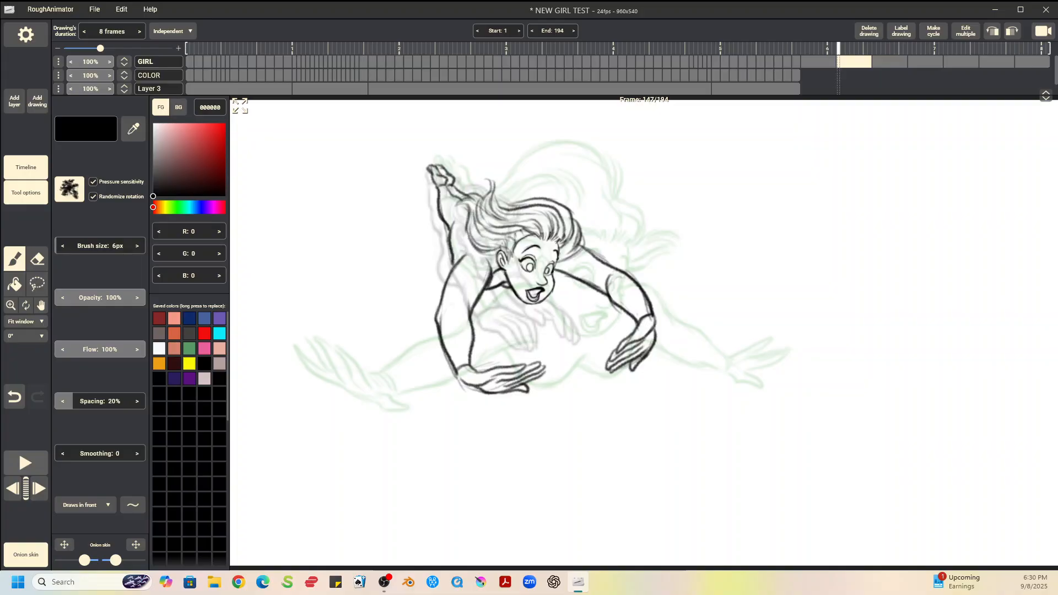
key("Right")
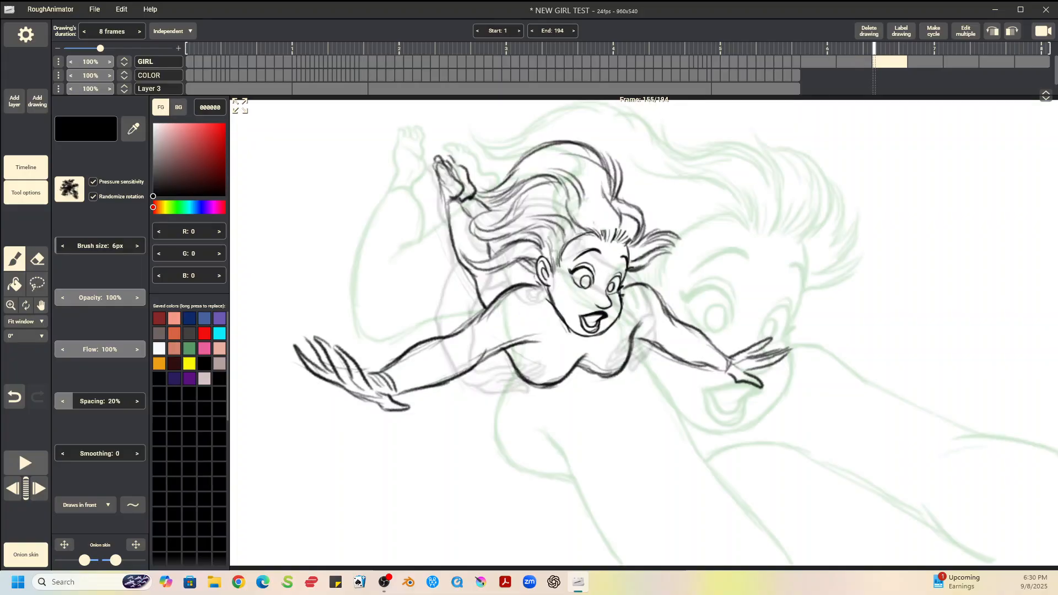
key("Right")
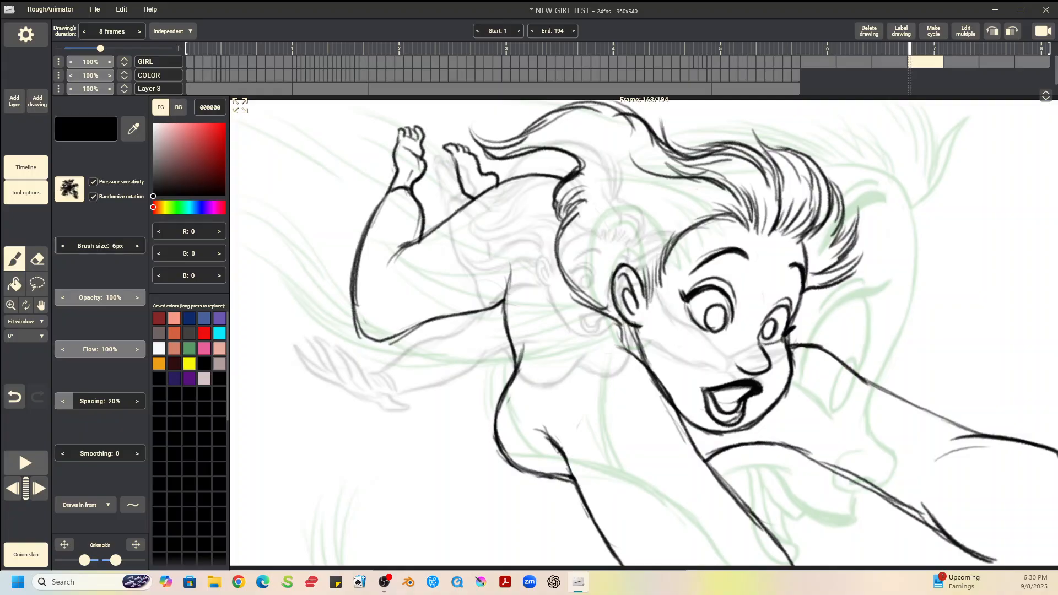
key("Right")
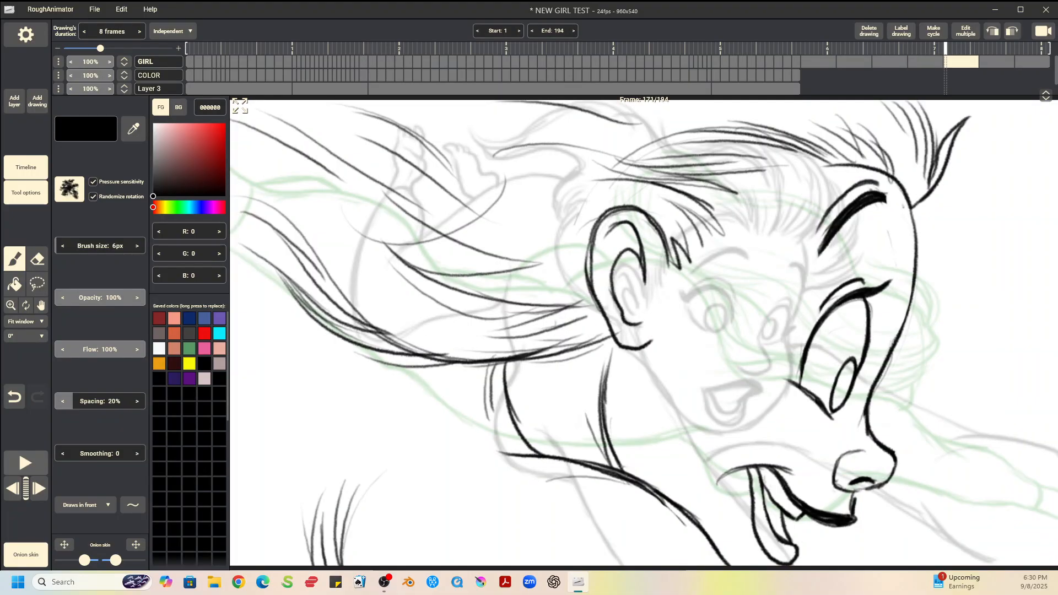
key("Right")
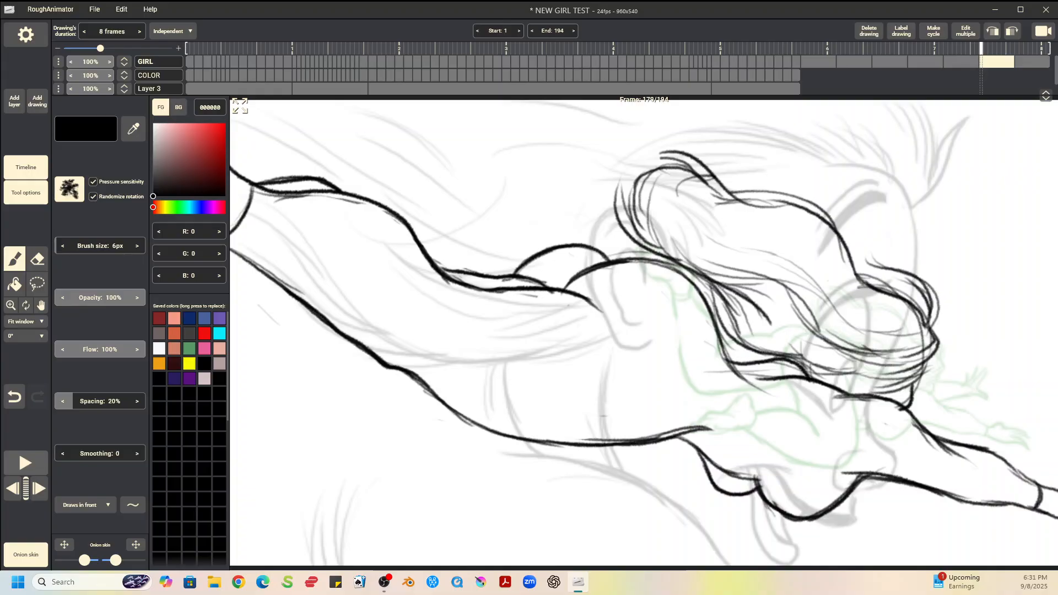
key("Right")
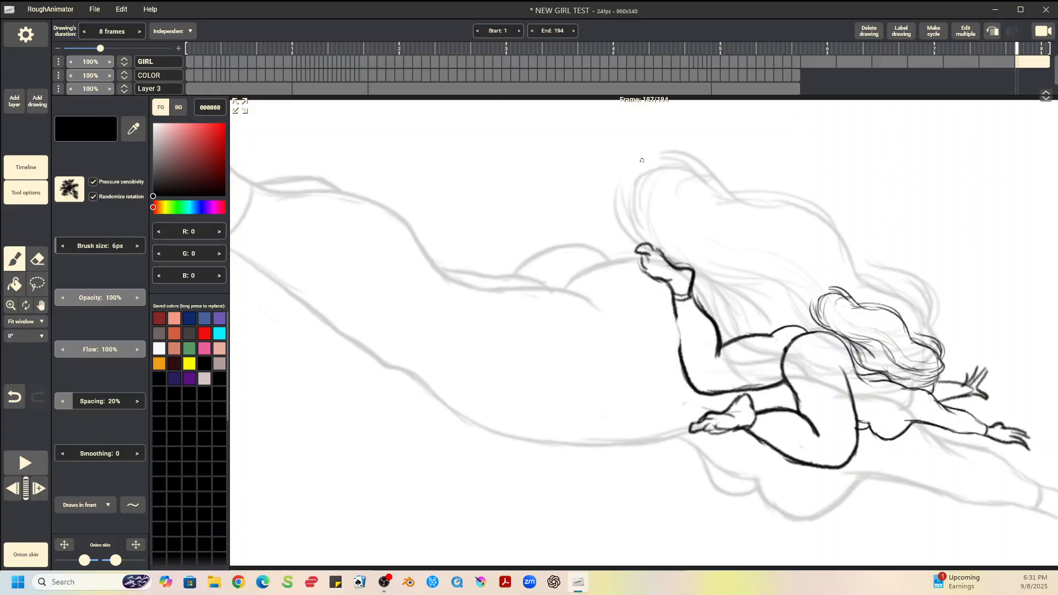
- Return to the drawing at frame 139 and flip between neighbouring drawings up to frame 163 to study the motion
key("Left")
key("Left")
key("Left")
key("Left")
key("Left")
key("Left")
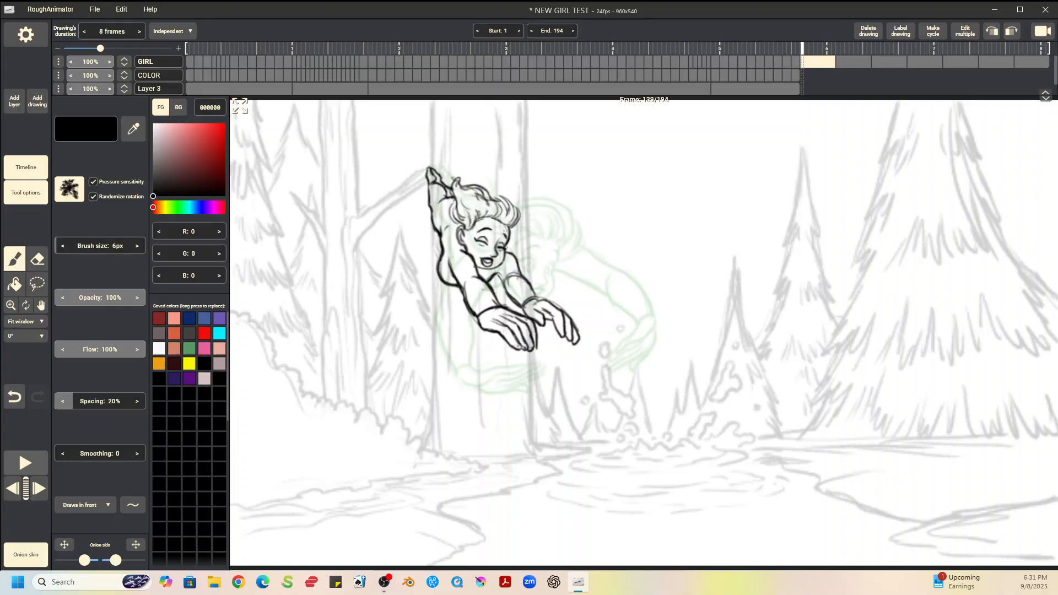
key("Right")
key("Left")
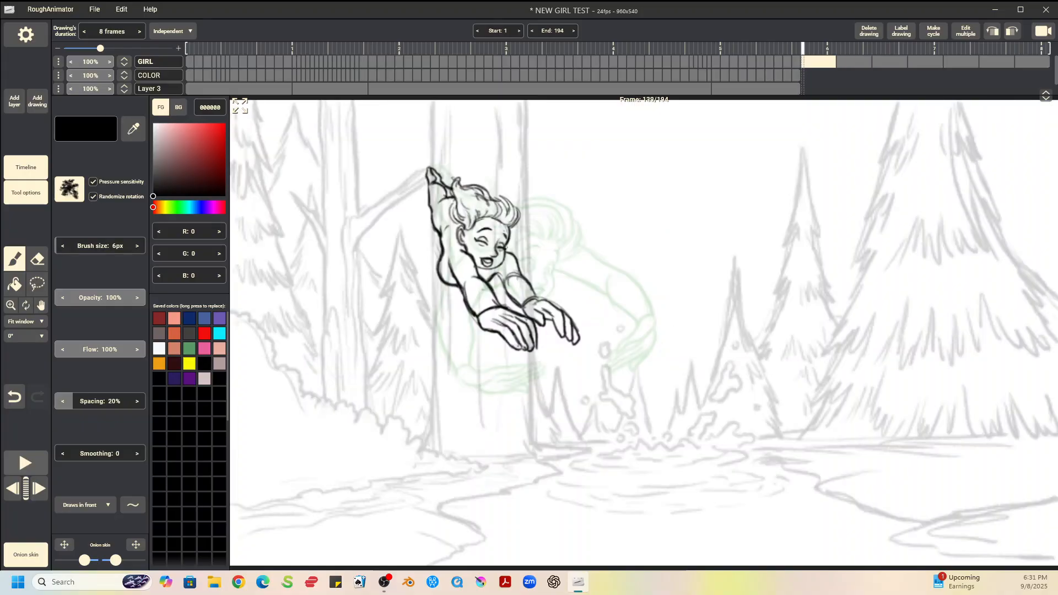
key("Right")
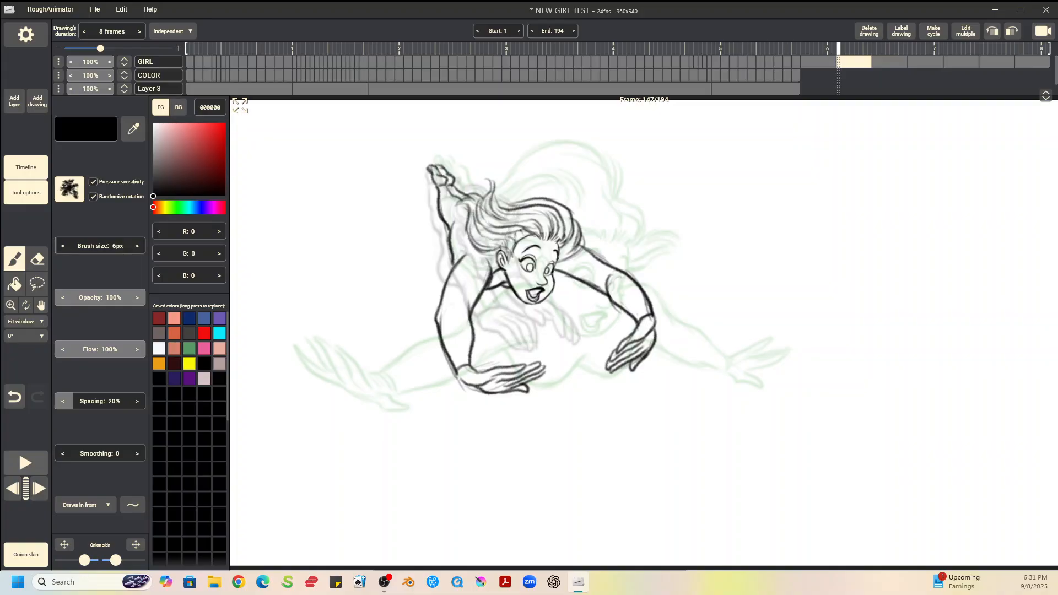
key("Right")
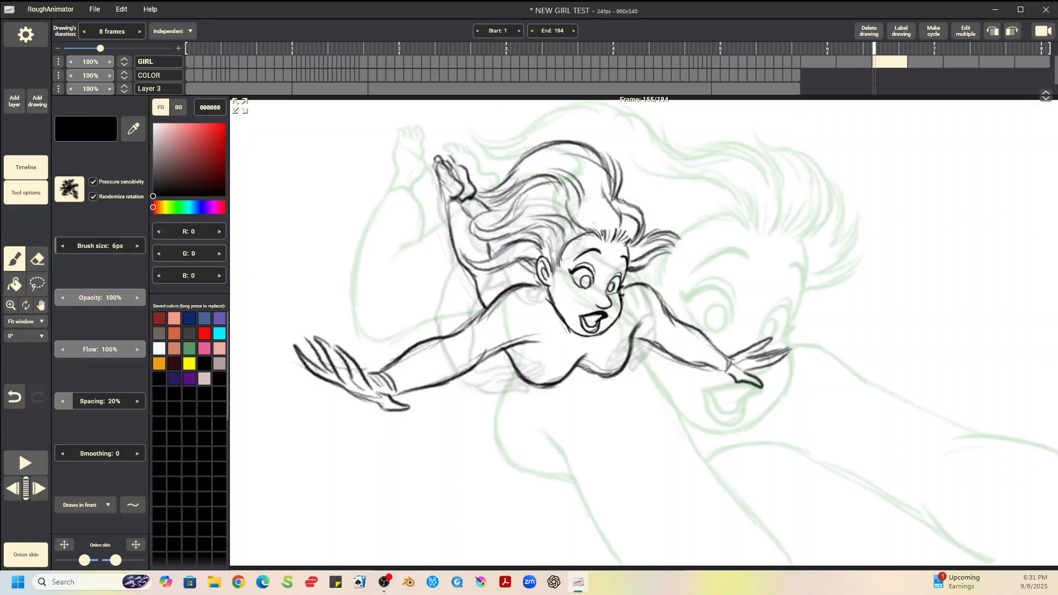
key("Left")
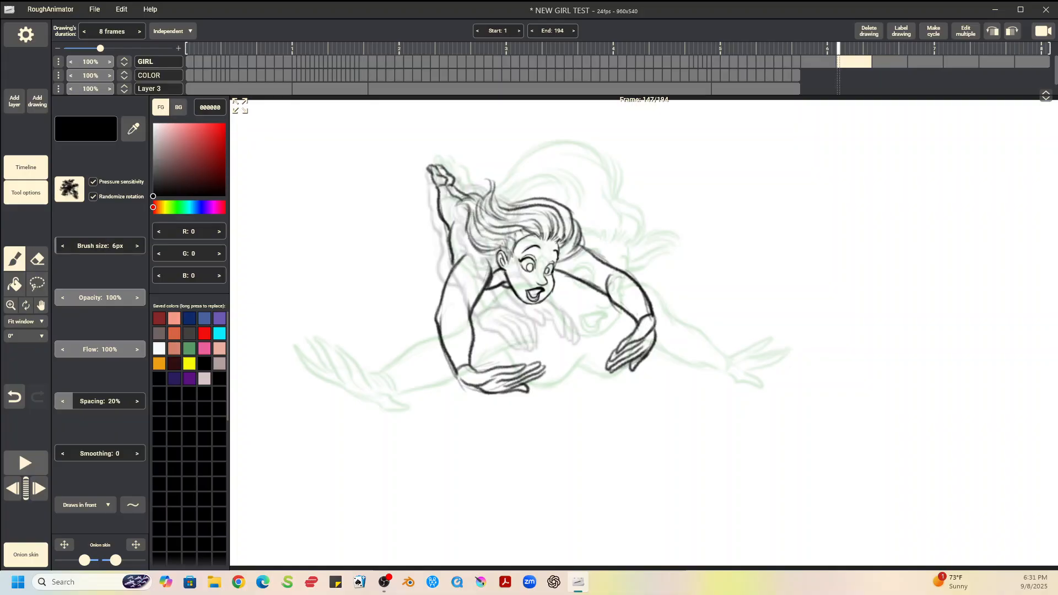
key("Right")
key("Right")
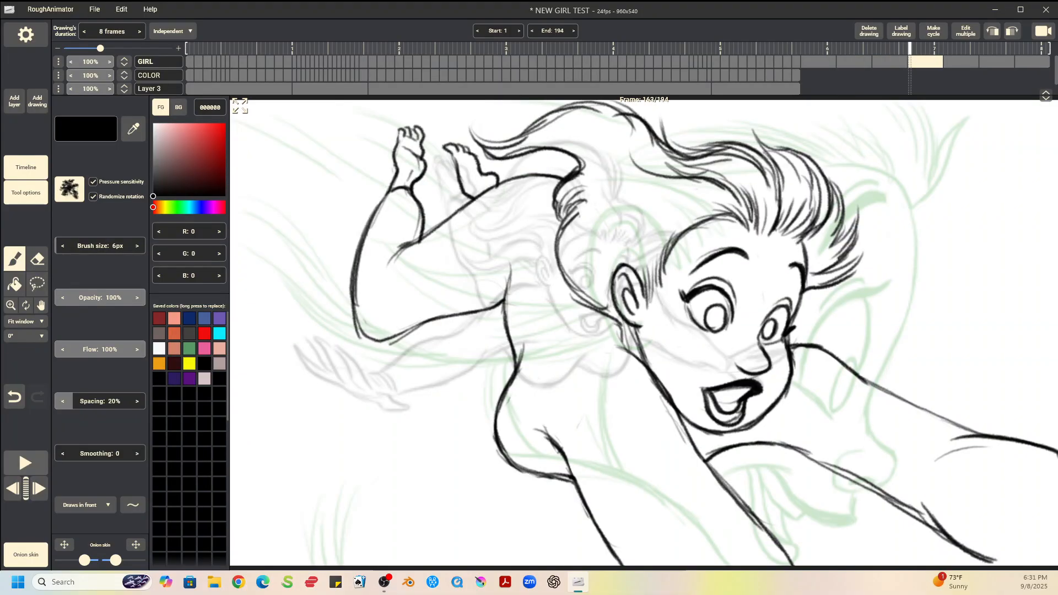
- Add a blank drawing after the one at frame 155 on the GIRL layer
key("Left")
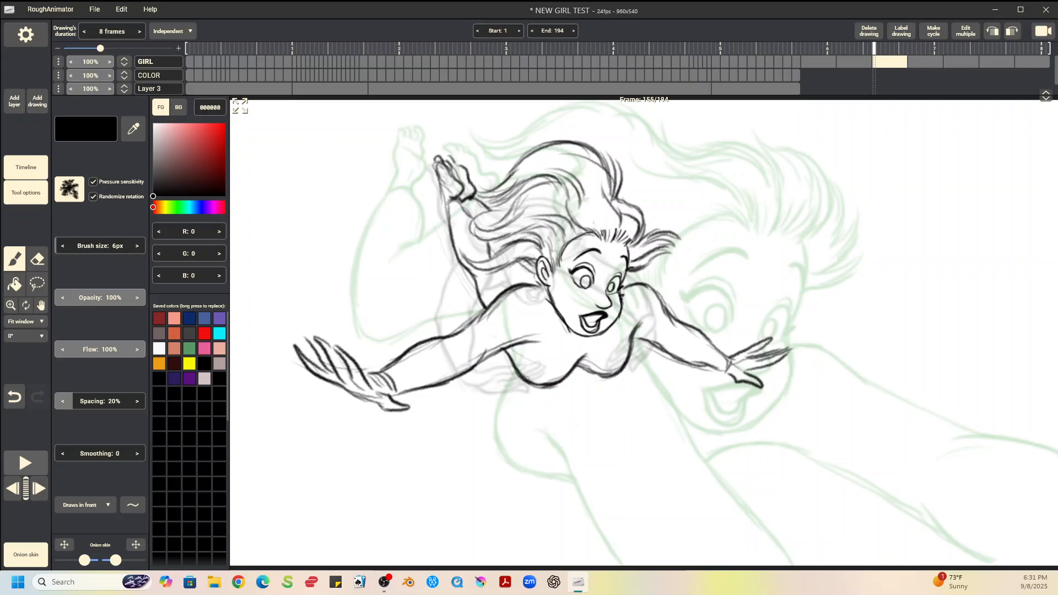
key("Right")
key("Left")
left_click(38, 101)
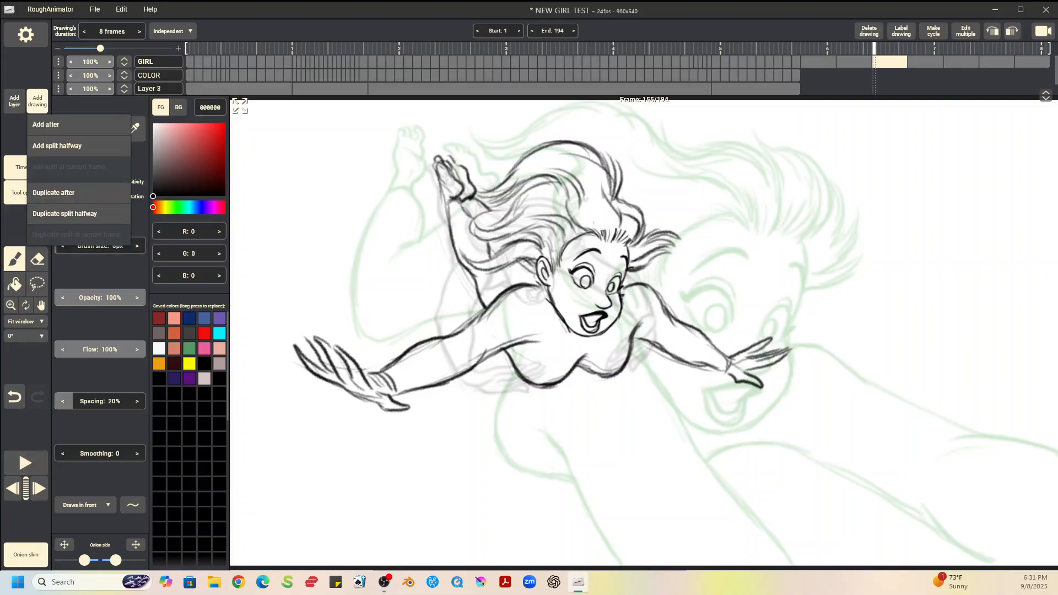
left_click(45, 125)
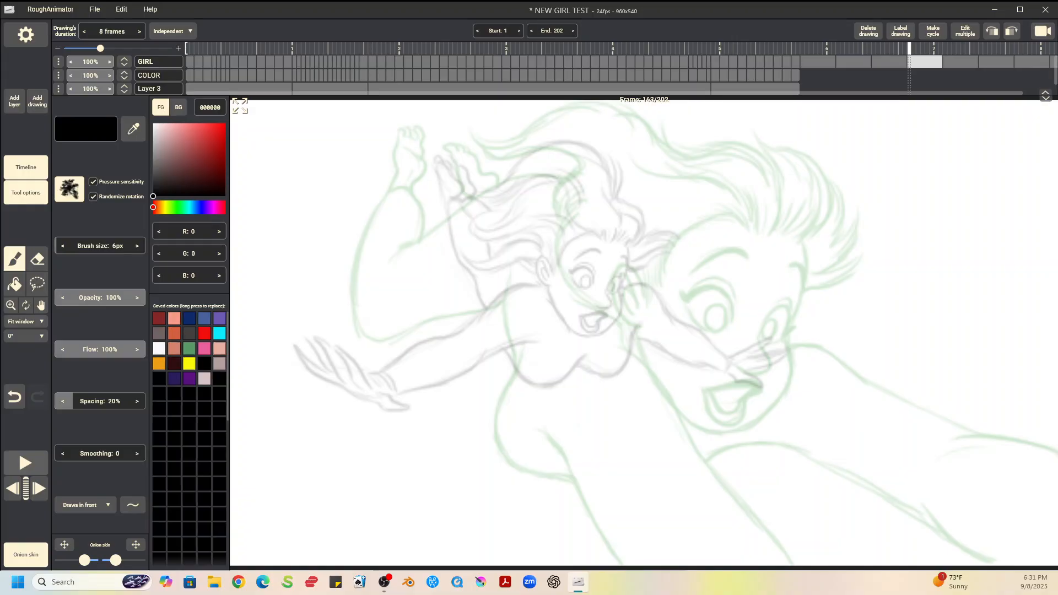
- Copy the girl's head with a lasso selection from the drawing at frame 171 and paste it into the blank drawing at frame 163
key("Right")
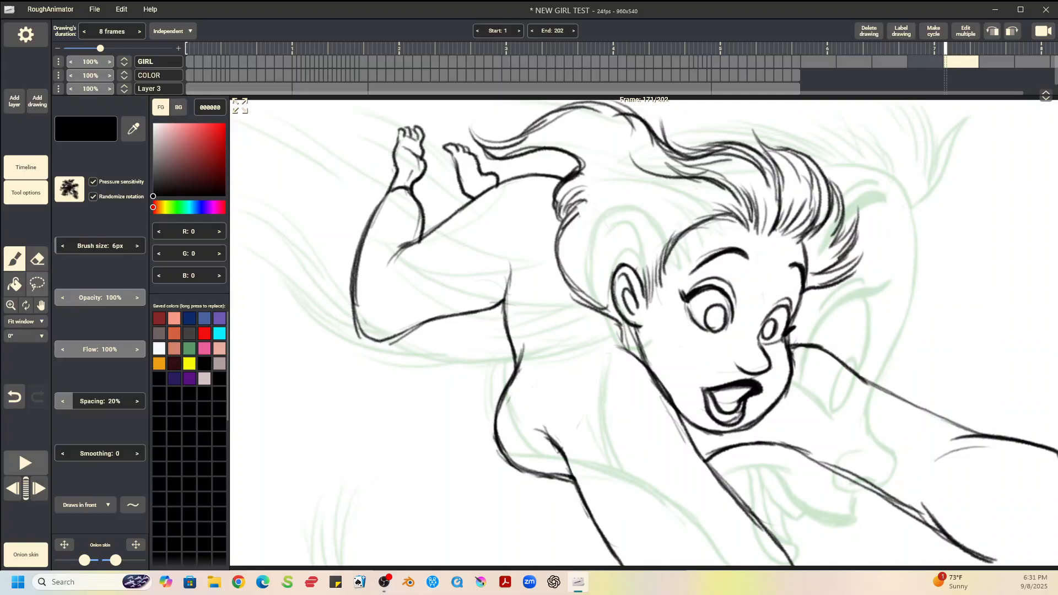
left_click(37, 284)
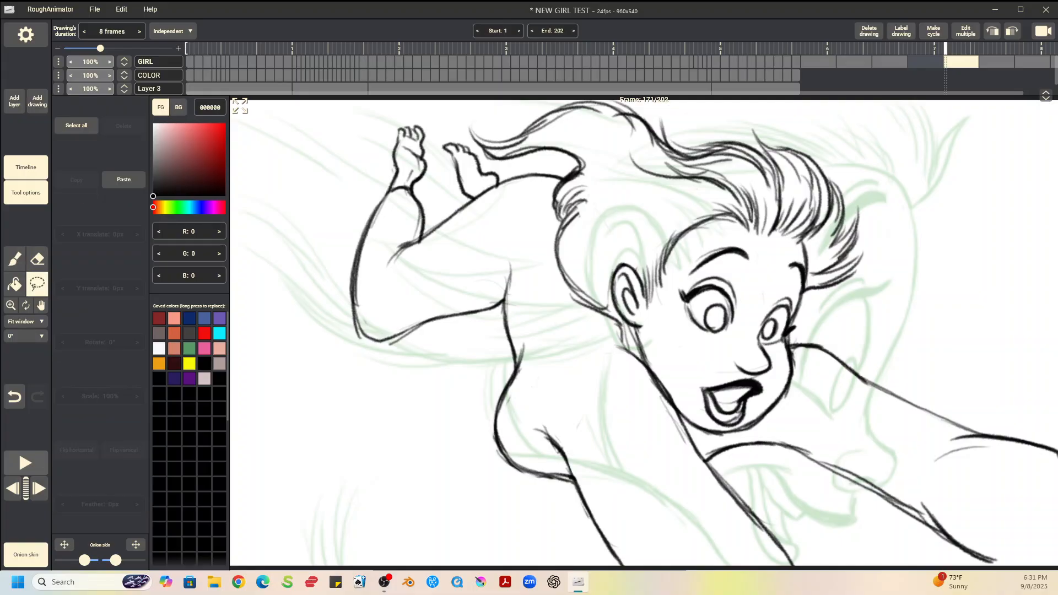
mouse_move(766, 131)
left_mouse_down()
mouse_move(582, 292)
mouse_move(656, 433)
mouse_move(727, 441)
mouse_move(846, 328)
mouse_move(804, 128)
mouse_move(765, 131)
left_mouse_up()
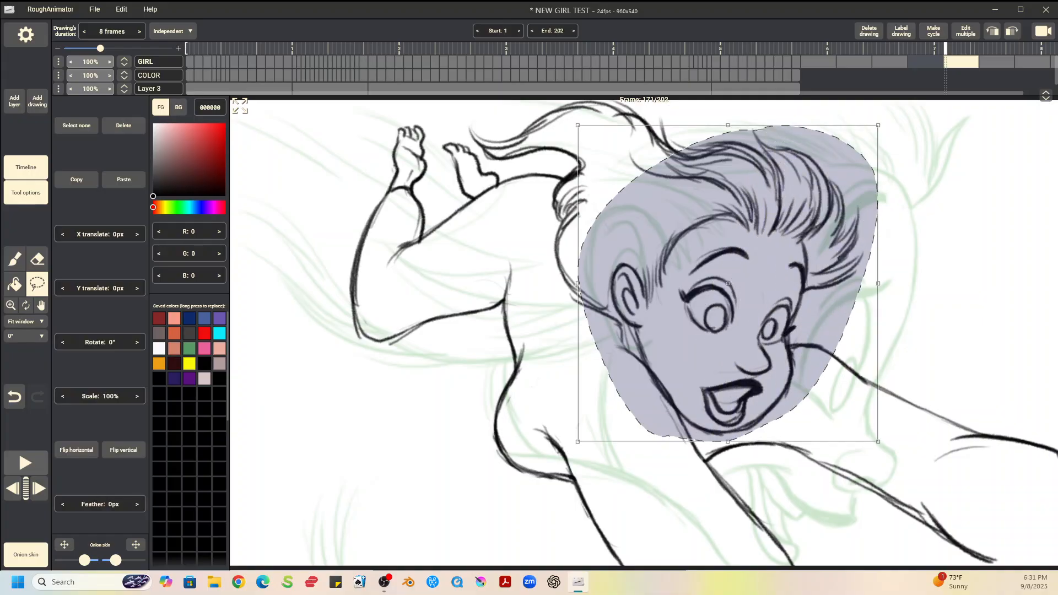
left_click(76, 180)
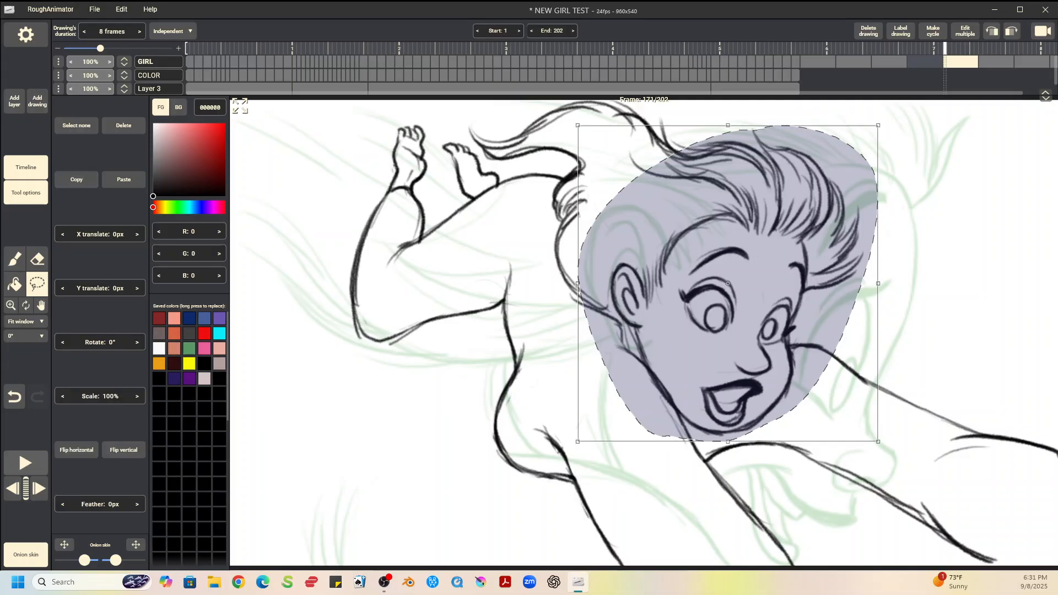
key("Left")
left_click(123, 179)
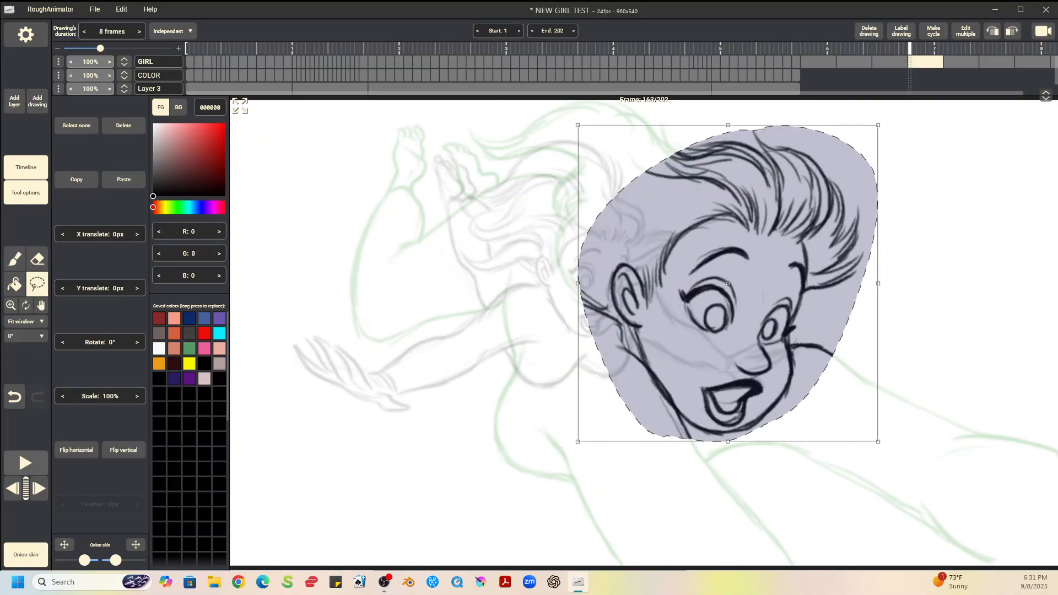
- Scale the pasted head to 71%, move it to X -86 px and Y -6 px between the onion-skinned heads, and deselect it
left_click_drag(878, 442, 851, 413)
left_click_drag(728, 283, 673, 280)
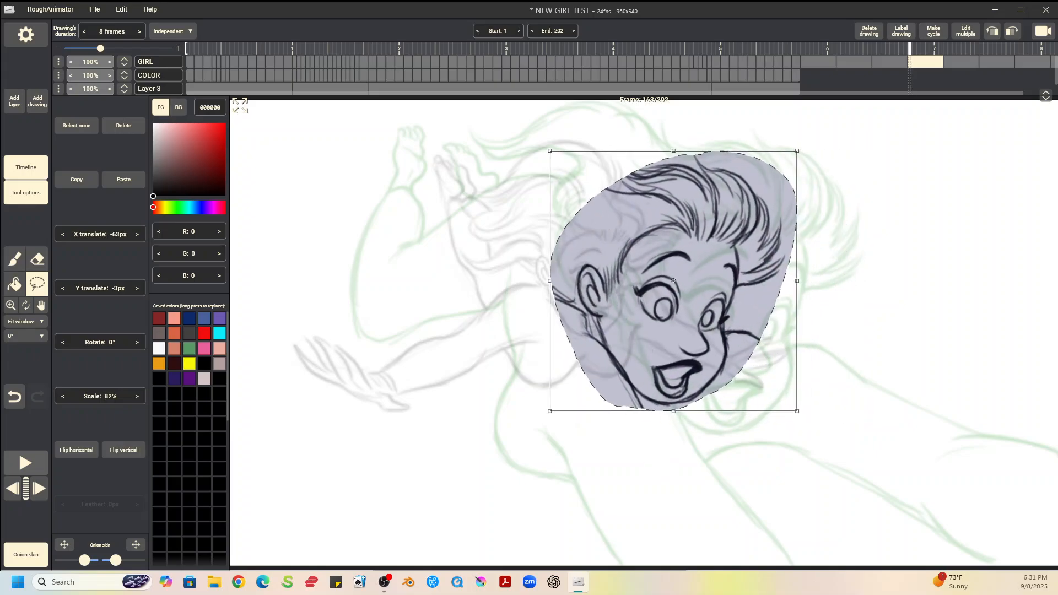
left_click_drag(798, 411, 787, 400)
left_click_drag(673, 281, 666, 284)
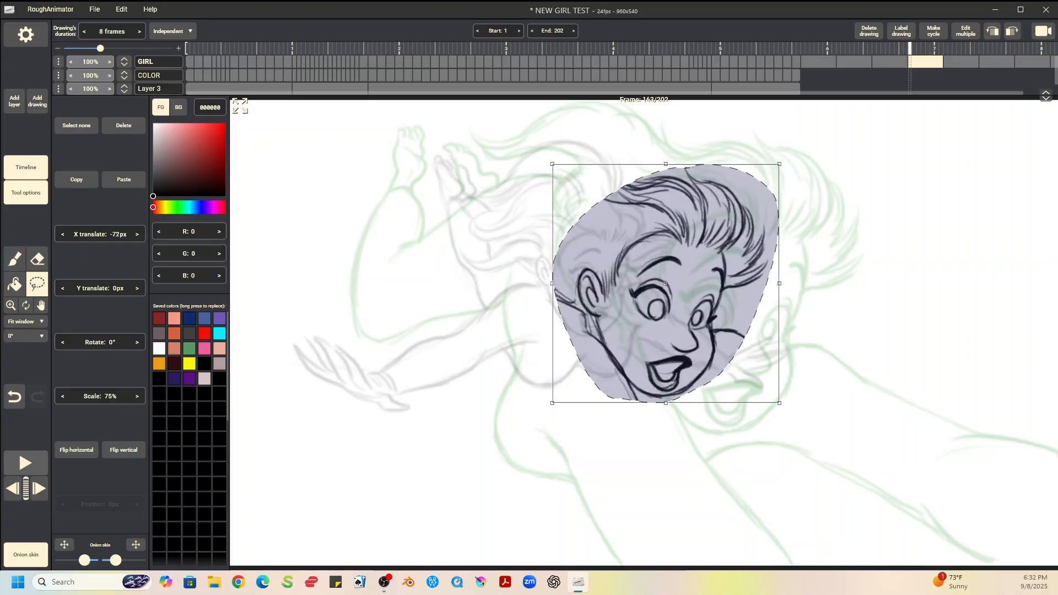
left_click_drag(780, 403, 773, 398)
left_click_drag(665, 283, 653, 278)
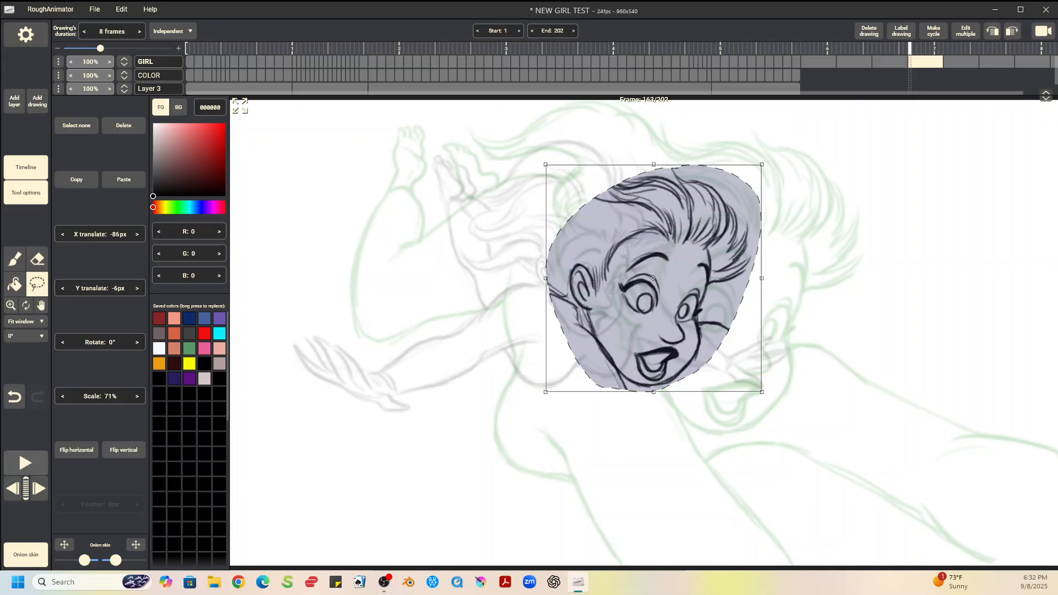
key("ctrl+d")
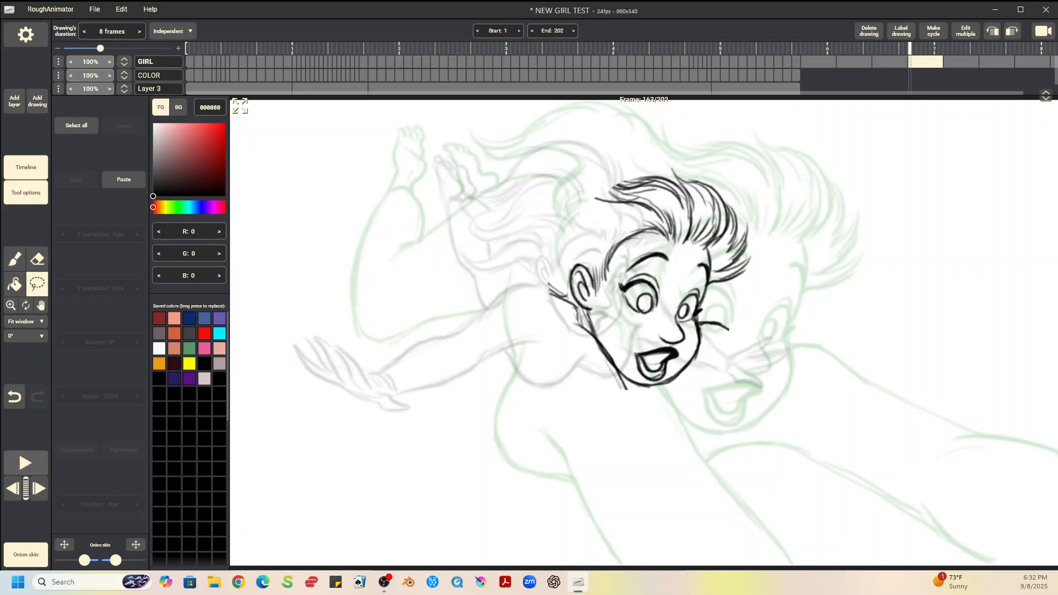
- Compare the placed head with the neighbouring drawings and erase the leftover neck, hair and shoulder lines around it
key("Left")
key("Right")
key("Right")
key("Left")
key("e")
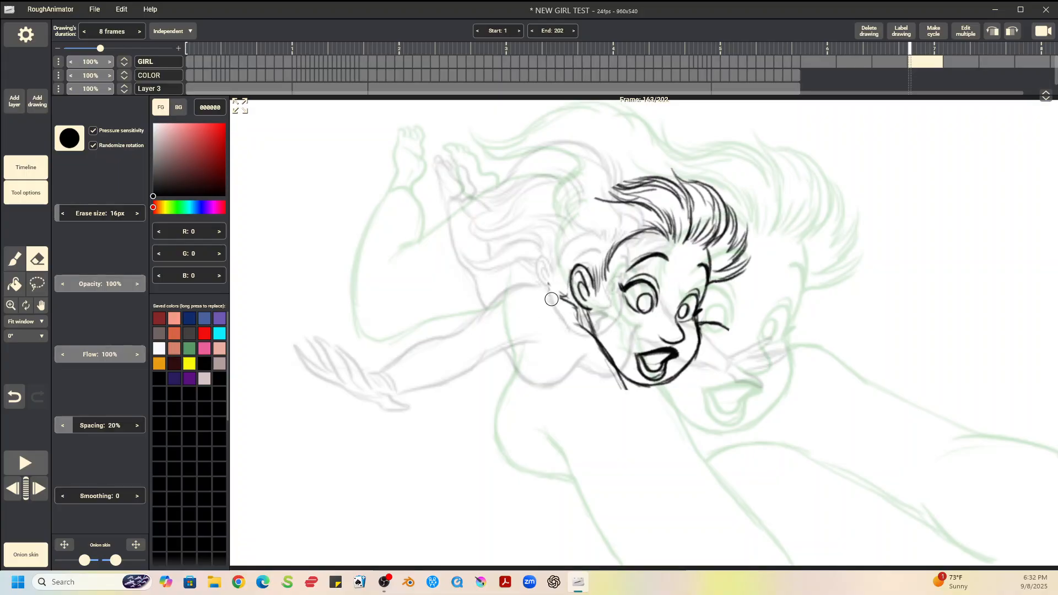
mouse_move(552, 299)
left_mouse_down()
mouse_move(565, 299)
mouse_move(626, 394)
mouse_move(619, 369)
left_mouse_up()
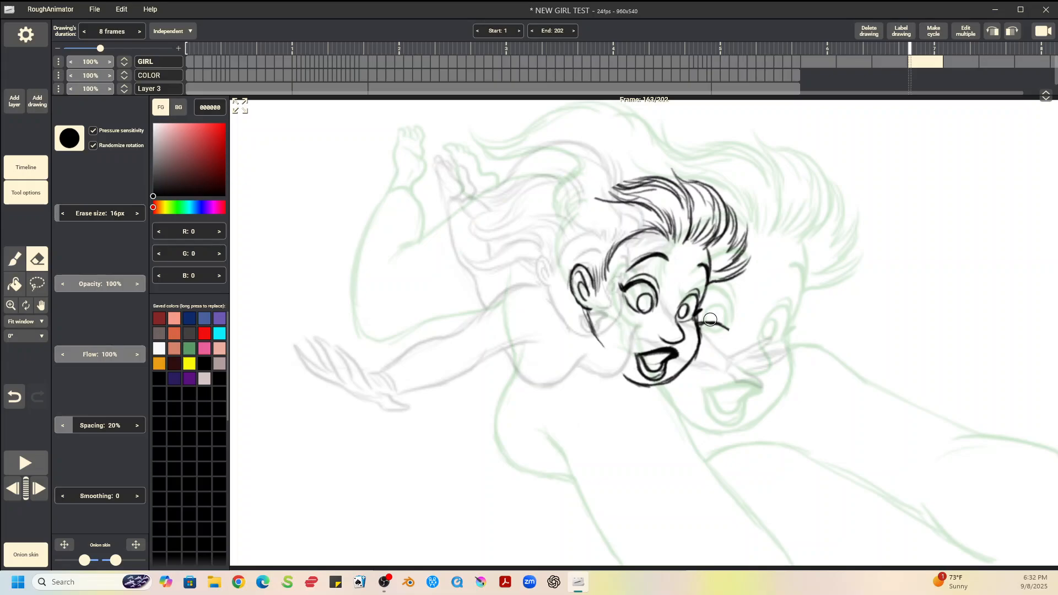
left_click_drag(710, 320, 729, 329)
- Sketch the rough outlines of the arm on the left of the head with the 6 px black brush, from the shoulder down-left
left_click(15, 260)
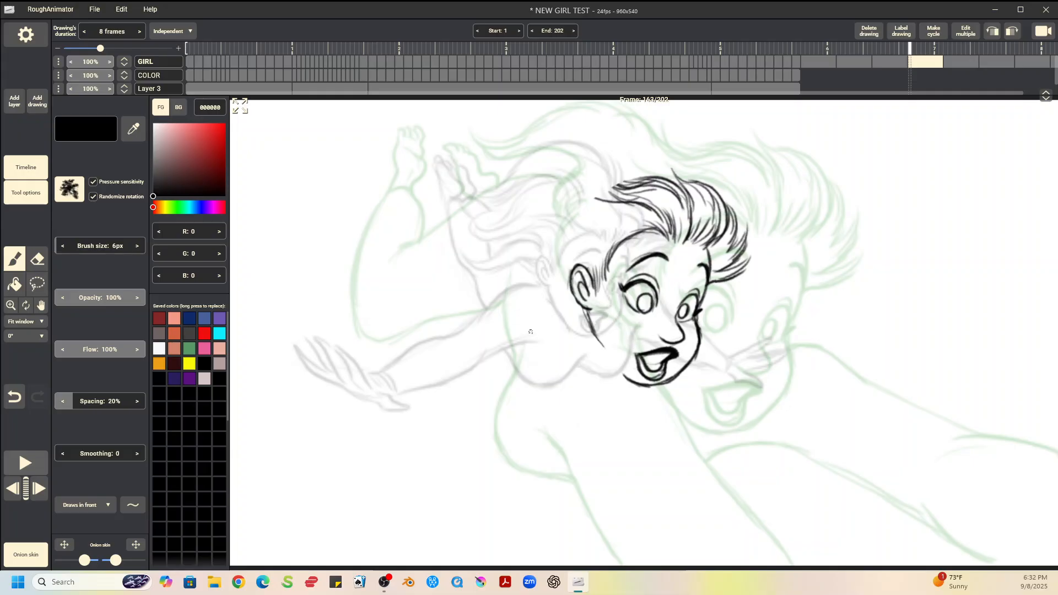
mouse_move(594, 324)
left_mouse_down()
mouse_move(608, 357)
mouse_move(600, 346)
mouse_move(506, 339)
mouse_move(499, 353)
left_mouse_up()
left_click_drag(547, 316, 379, 425)
mouse_move(427, 395)
left_mouse_down()
mouse_move(563, 320)
mouse_move(340, 480)
left_mouse_up()
left_click_drag(510, 342, 386, 461)
mouse_move(418, 399)
left_mouse_down()
mouse_move(337, 496)
mouse_move(345, 532)
left_mouse_up()
mouse_move(378, 495)
left_mouse_down()
mouse_move(530, 407)
mouse_move(566, 399)
left_mouse_up()
left_click_drag(399, 473, 573, 384)
mouse_move(459, 438)
left_mouse_down()
mouse_move(570, 386)
mouse_move(359, 502)
left_mouse_up()
left_click_drag(395, 410, 301, 511)
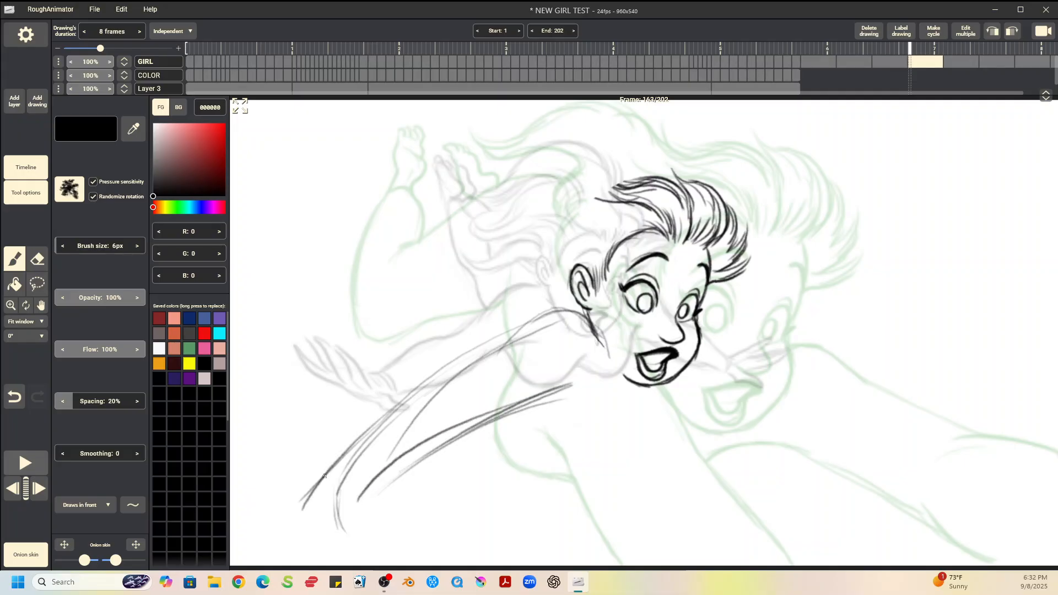
- Extend and darken the left-hand arm down to the canvas's lower edge and add a curved arrow marking the hand's downward path
left_click_drag(329, 469, 295, 564)
left_click_drag(367, 480, 361, 564)
left_click_drag(352, 506, 358, 563)
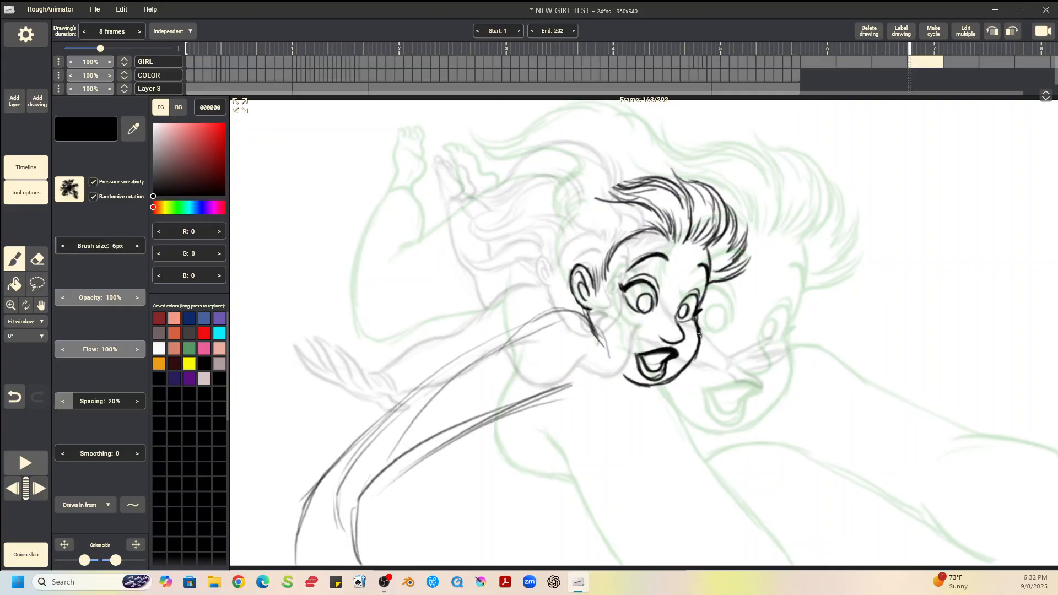
mouse_move(597, 325)
left_mouse_down()
mouse_move(559, 317)
mouse_move(405, 413)
left_mouse_up()
left_click_drag(484, 354, 343, 455)
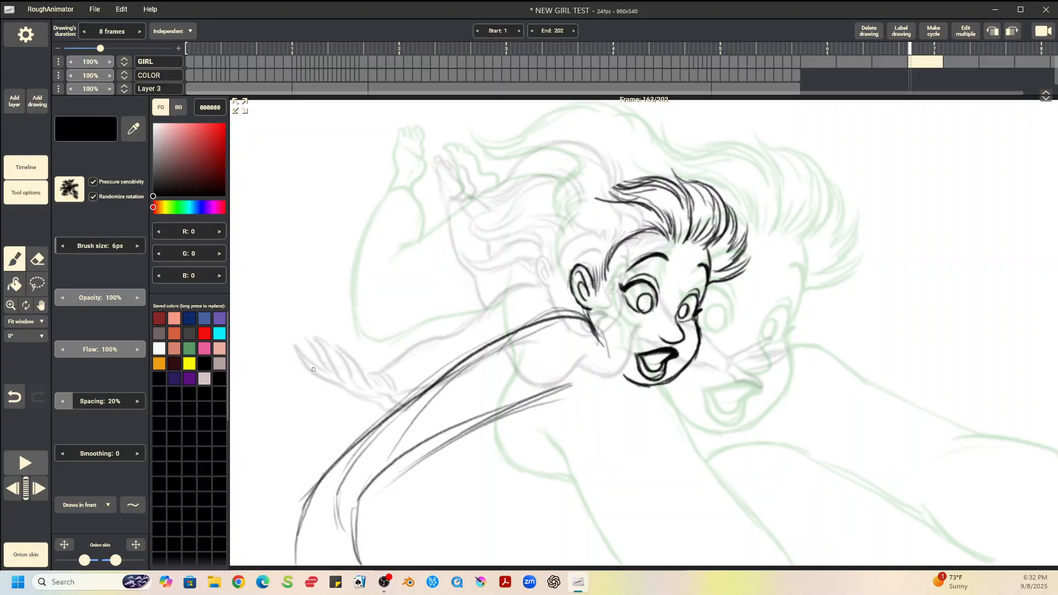
left_click_drag(322, 377, 274, 492)
- Sketch the arm on the right of the head, curving from the shoulder down to a forearm near the canvas's lower edge
left_click_drag(704, 333, 767, 363)
mouse_move(704, 333)
left_mouse_down()
mouse_move(726, 339)
mouse_move(758, 381)
left_mouse_up()
mouse_move(708, 332)
left_mouse_down()
mouse_move(759, 360)
mouse_move(790, 420)
left_mouse_up()
left_click_drag(694, 387, 803, 487)
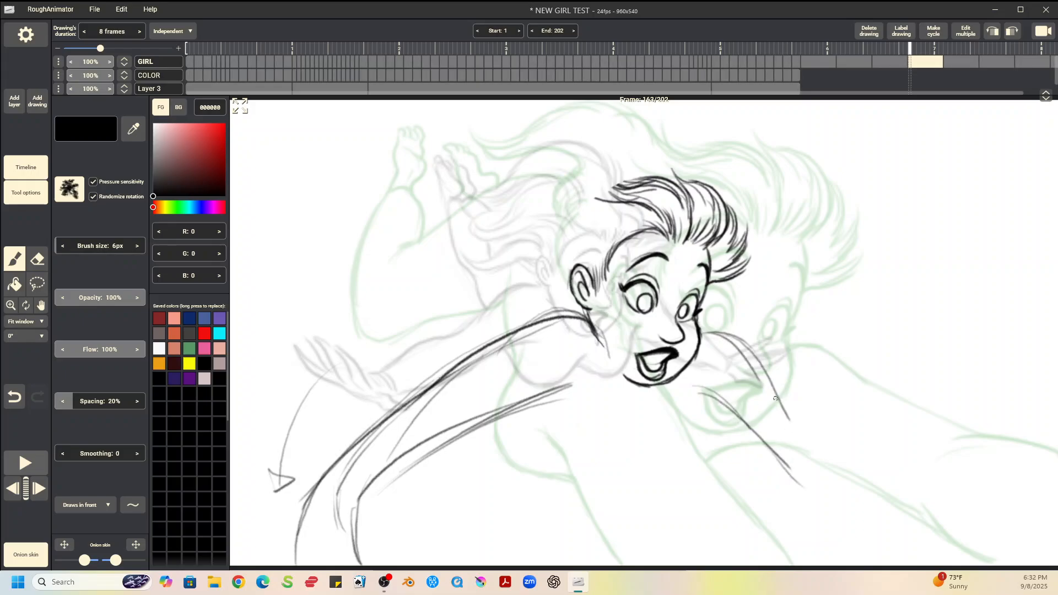
left_click_drag(792, 419, 824, 493)
left_click_drag(809, 450, 849, 528)
left_click_drag(793, 473, 820, 551)
mouse_move(790, 424)
left_mouse_down()
mouse_move(838, 492)
mouse_move(821, 561)
left_mouse_up()
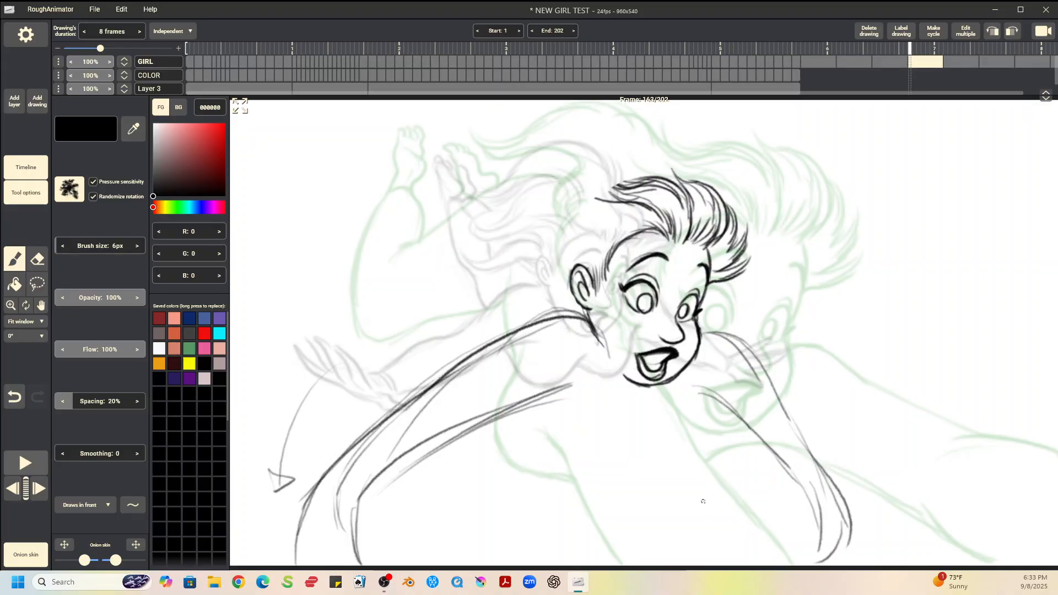
- Sketch the chest outline below the head as two overlapping curves between the inner edges of the arms
mouse_move(507, 389)
left_mouse_down()
mouse_move(561, 439)
mouse_move(667, 437)
mouse_move(695, 412)
left_mouse_up()
left_click_drag(631, 417, 591, 443)
mouse_move(593, 444)
left_mouse_down()
mouse_move(523, 436)
mouse_move(583, 454)
left_mouse_up()
mouse_move(511, 398)
left_mouse_down()
mouse_move(540, 442)
mouse_move(602, 441)
mouse_move(642, 410)
left_mouse_up()
mouse_move(629, 417)
left_mouse_down()
mouse_move(585, 447)
mouse_move(625, 453)
mouse_move(683, 438)
left_mouse_up()
mouse_move(716, 396)
left_mouse_down()
mouse_move(674, 435)
mouse_move(611, 433)
left_mouse_up()
left_click_drag(605, 429, 665, 441)
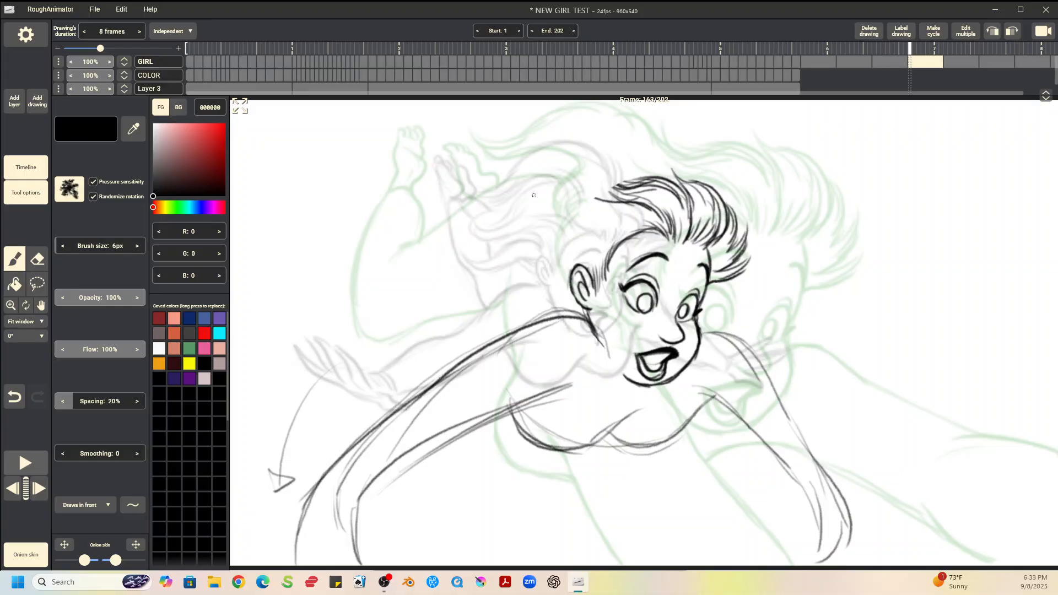
- Sketch the arched back curve from behind the hair down towards the hips and compare it with the drawings at frames 155 and 171
left_click_drag(523, 215, 575, 207)
left_click_drag(489, 239, 608, 216)
mouse_move(537, 209)
left_mouse_down()
mouse_move(628, 234)
mouse_move(614, 219)
mouse_move(514, 212)
mouse_move(483, 242)
mouse_move(577, 219)
mouse_move(546, 205)
mouse_move(600, 247)
left_mouse_up()
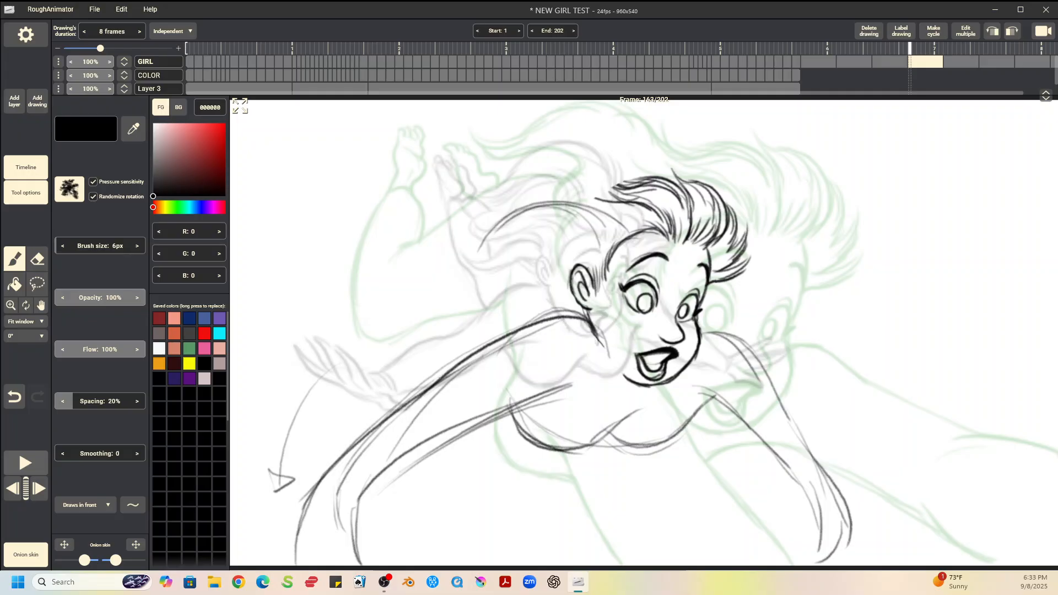
key("Left")
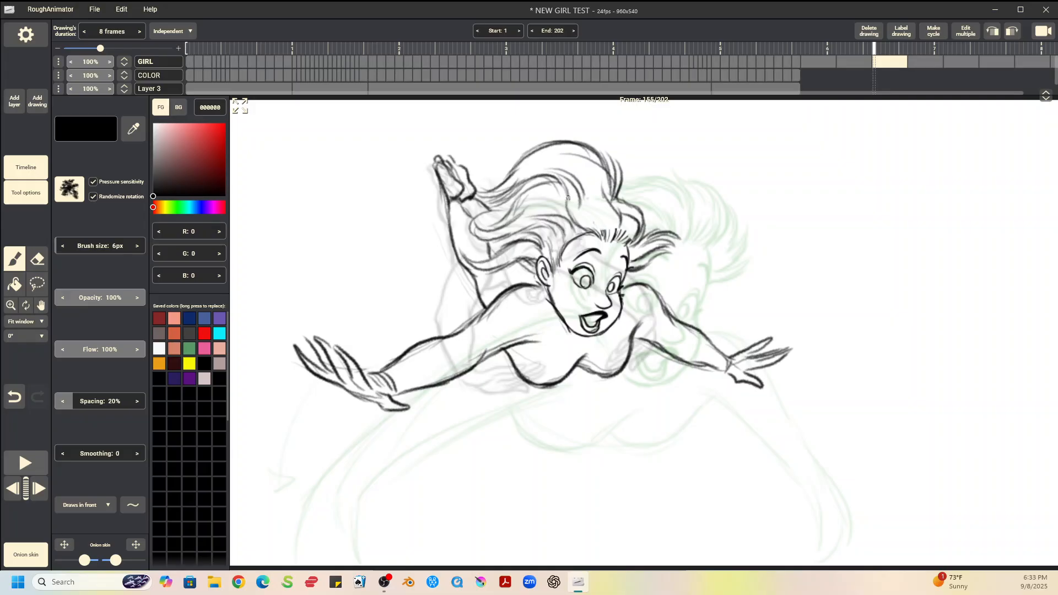
key("Right")
key("Right")
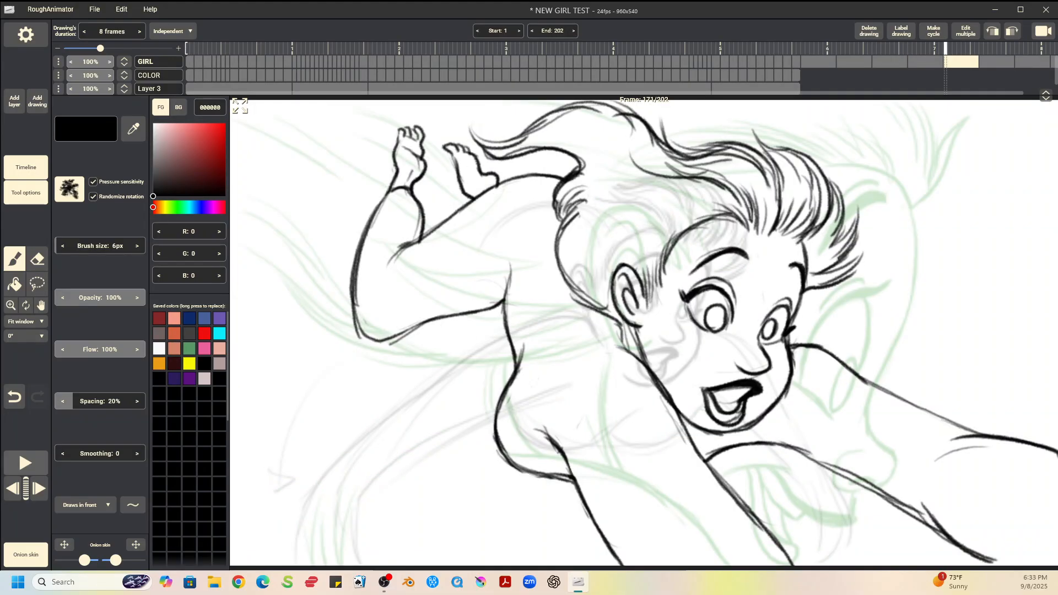
key("Left")
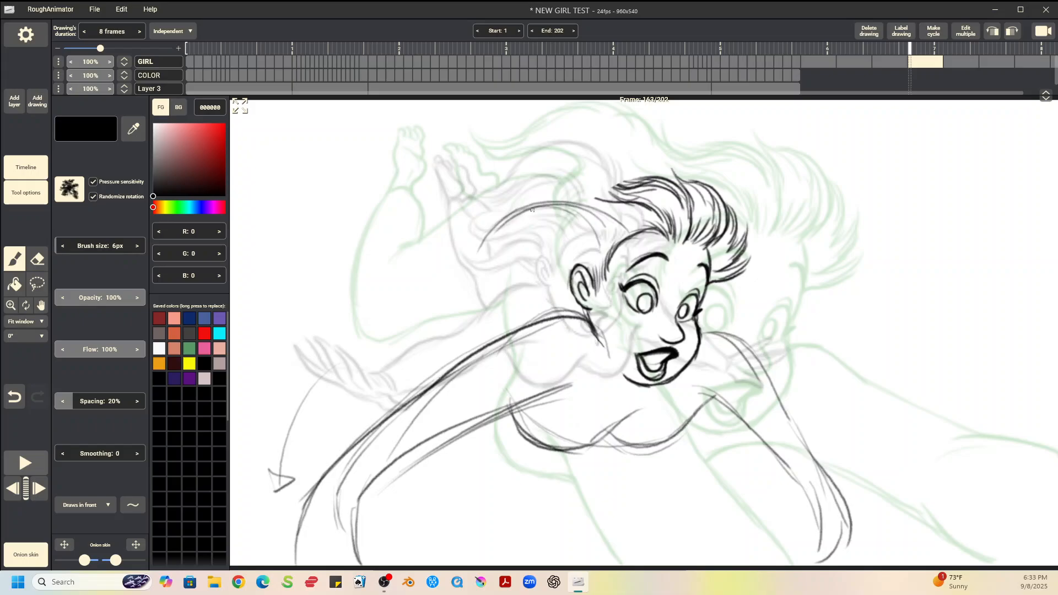
- Rough in the bent legs raised behind the back, with the two feet side by side and a waist line above the shoulder
mouse_move(428, 151)
left_mouse_down()
mouse_move(435, 186)
mouse_move(430, 144)
mouse_move(448, 189)
mouse_move(431, 177)
mouse_move(445, 195)
mouse_move(416, 289)
left_mouse_up()
left_click_drag(430, 245, 445, 329)
left_click_drag(503, 226, 447, 298)
mouse_move(452, 195)
left_mouse_down()
mouse_move(472, 260)
mouse_move(434, 224)
mouse_move(434, 324)
left_mouse_up()
left_click_drag(422, 275, 462, 339)
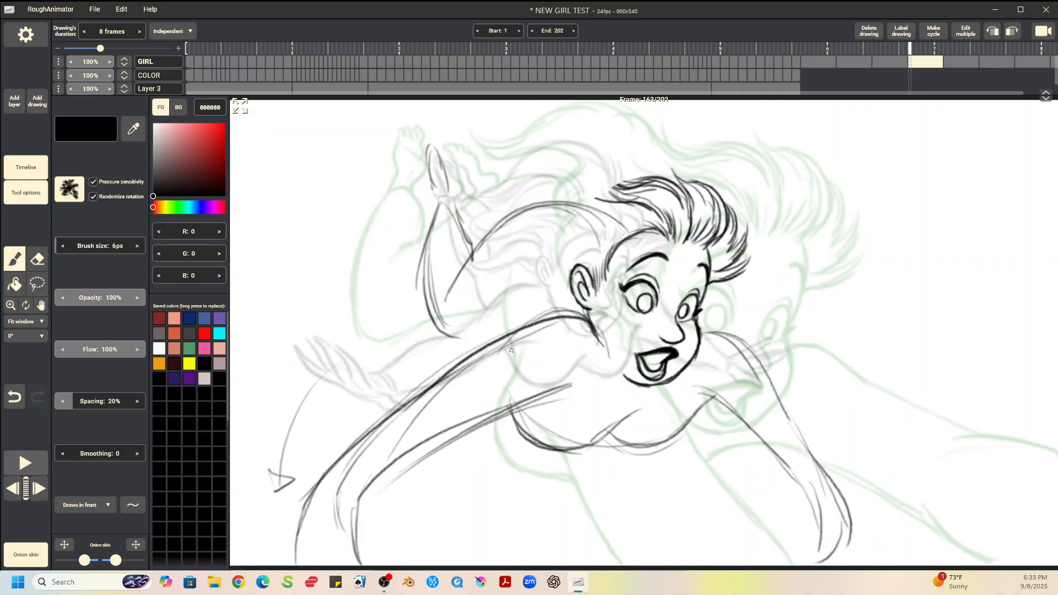
mouse_move(528, 264)
left_mouse_down()
mouse_move(514, 334)
mouse_move(498, 320)
mouse_move(506, 315)
left_mouse_up()
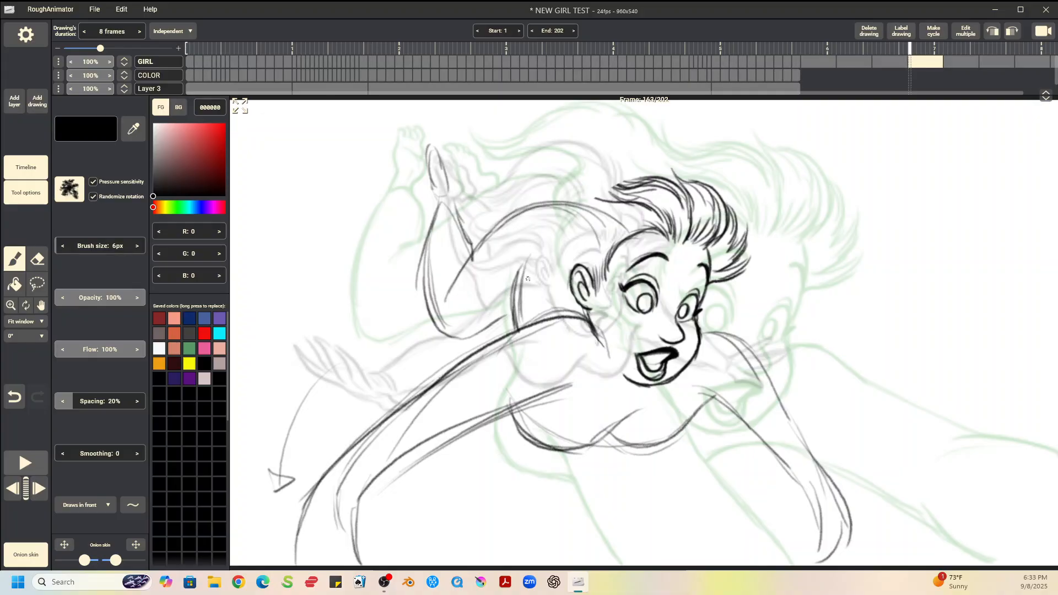
mouse_move(431, 154)
left_mouse_down()
mouse_move(450, 184)
mouse_move(456, 153)
mouse_move(488, 188)
mouse_move(469, 191)
mouse_move(462, 175)
mouse_move(475, 237)
left_mouse_up()
left_click_drag(484, 192, 499, 221)
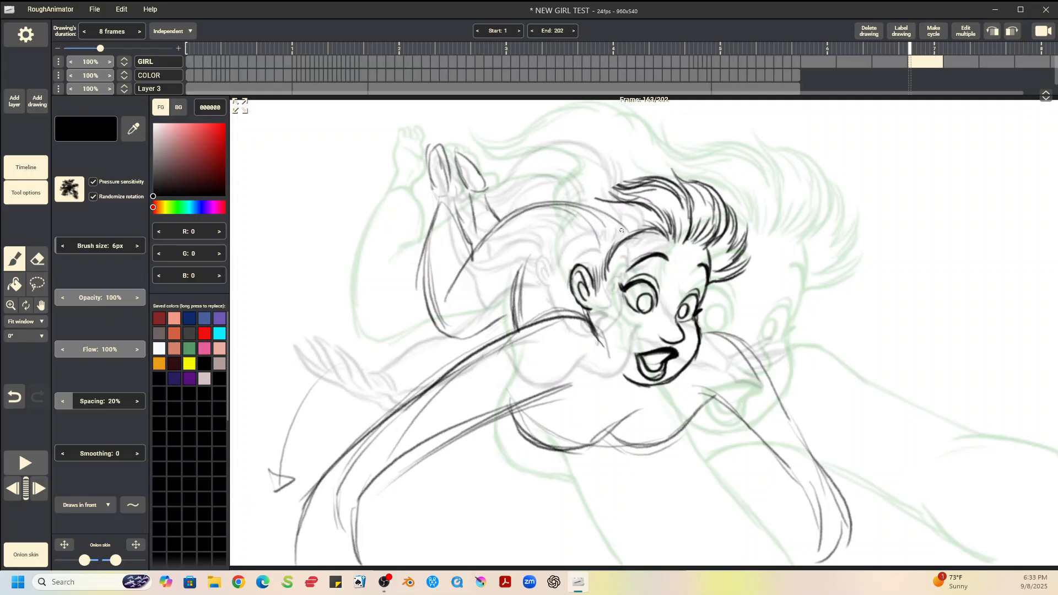
- Darken the arched back curve up to the hair and strengthen the waist line above the shoulder
mouse_move(580, 205)
left_mouse_down()
mouse_move(498, 220)
mouse_move(457, 282)
left_mouse_up()
mouse_move(533, 204)
left_mouse_down()
mouse_move(480, 241)
mouse_move(449, 309)
left_mouse_up()
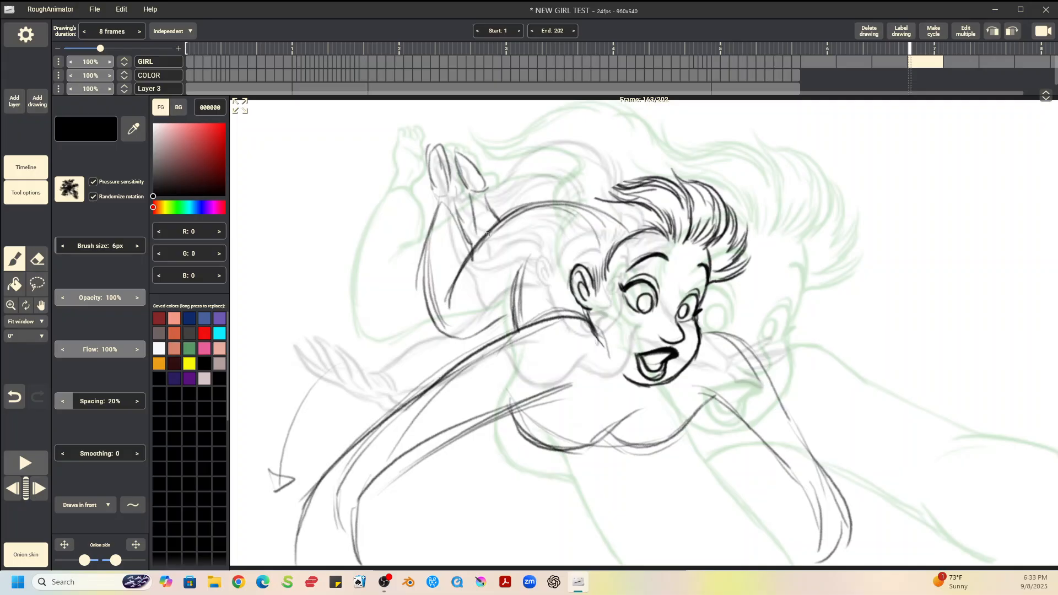
mouse_move(490, 229)
left_mouse_down()
mouse_move(558, 210)
mouse_move(525, 206)
mouse_move(596, 228)
mouse_move(552, 204)
mouse_move(594, 212)
mouse_move(611, 204)
mouse_move(597, 206)
mouse_move(644, 227)
left_mouse_up()
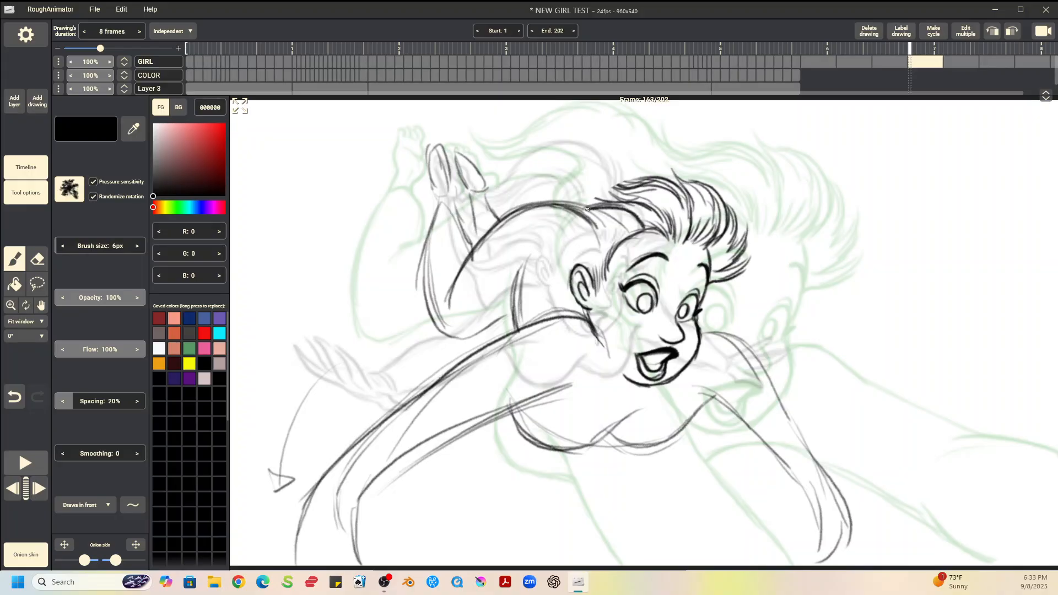
left_click_drag(529, 266, 514, 331)
- Flip between the drawings at frames 155, 163 and 171 to examine the arc of the back and legs
key("Left")
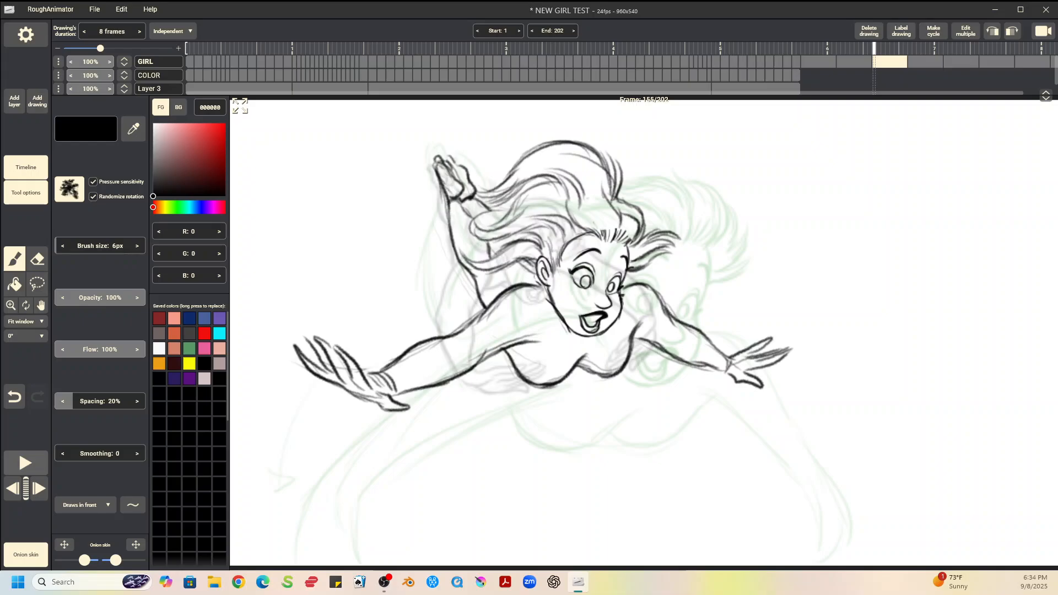
key("Right")
key("Right")
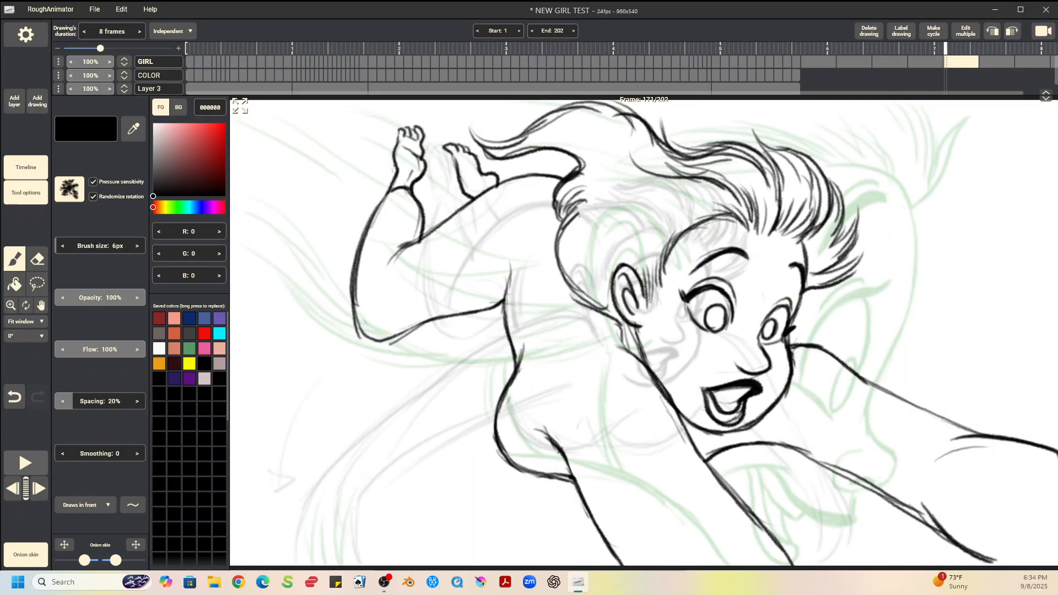
key("Left")
key("Left")
key("Right")
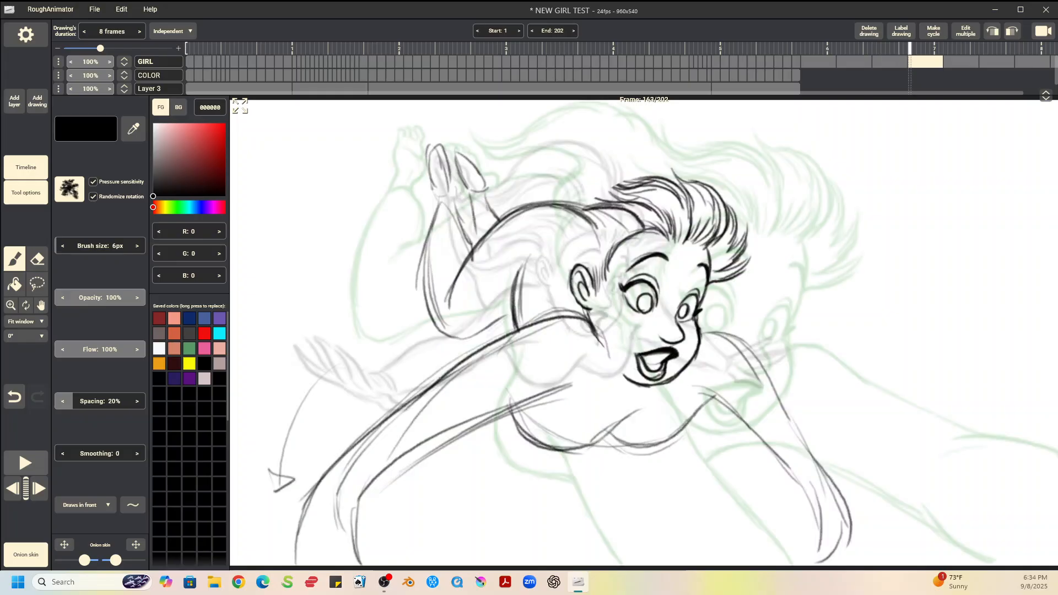
key("Right")
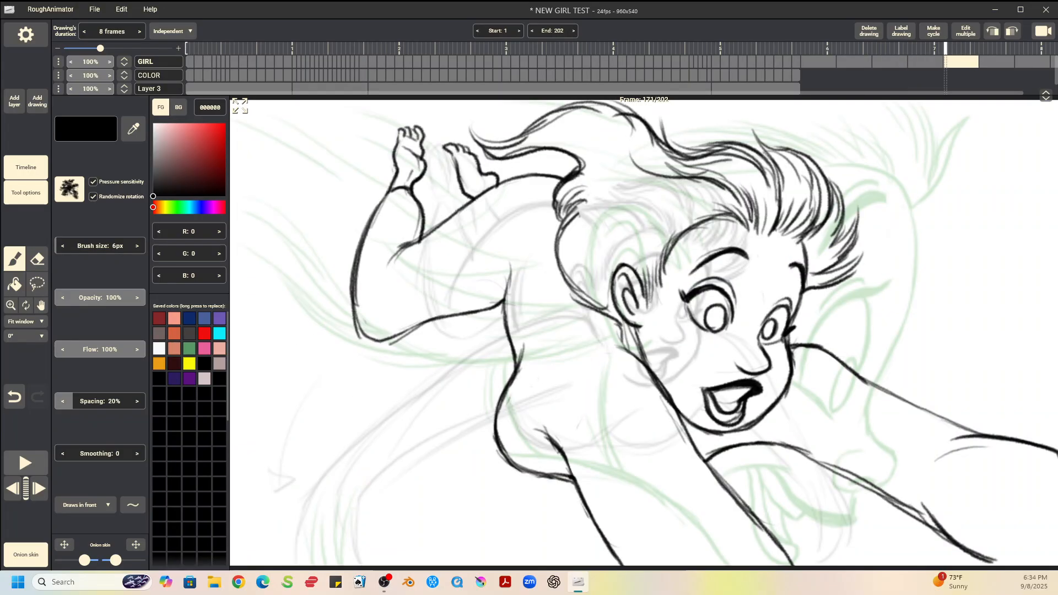
key("Left")
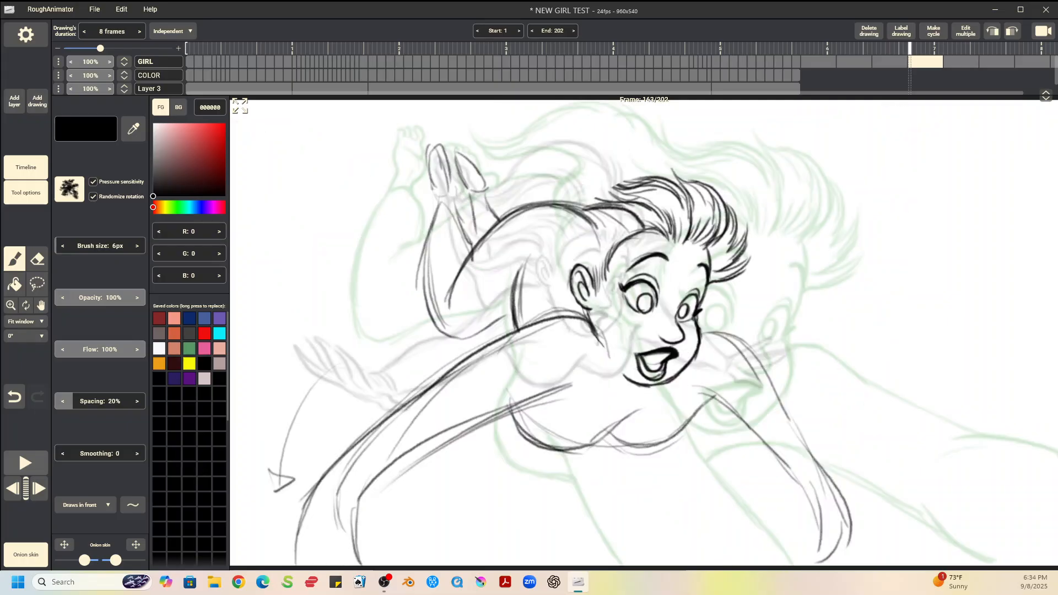
key("Left")
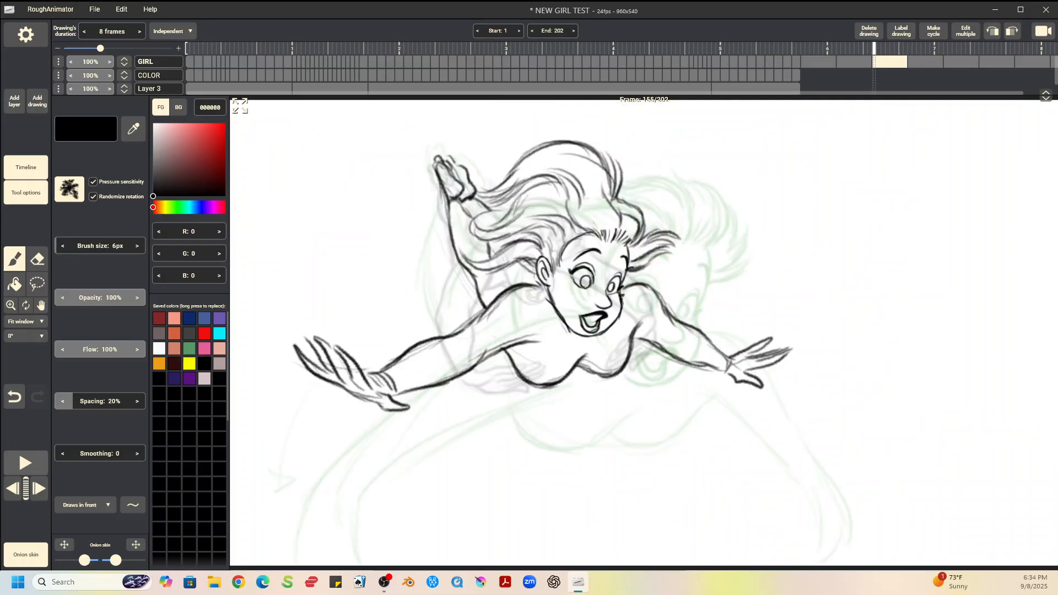
key("Right")
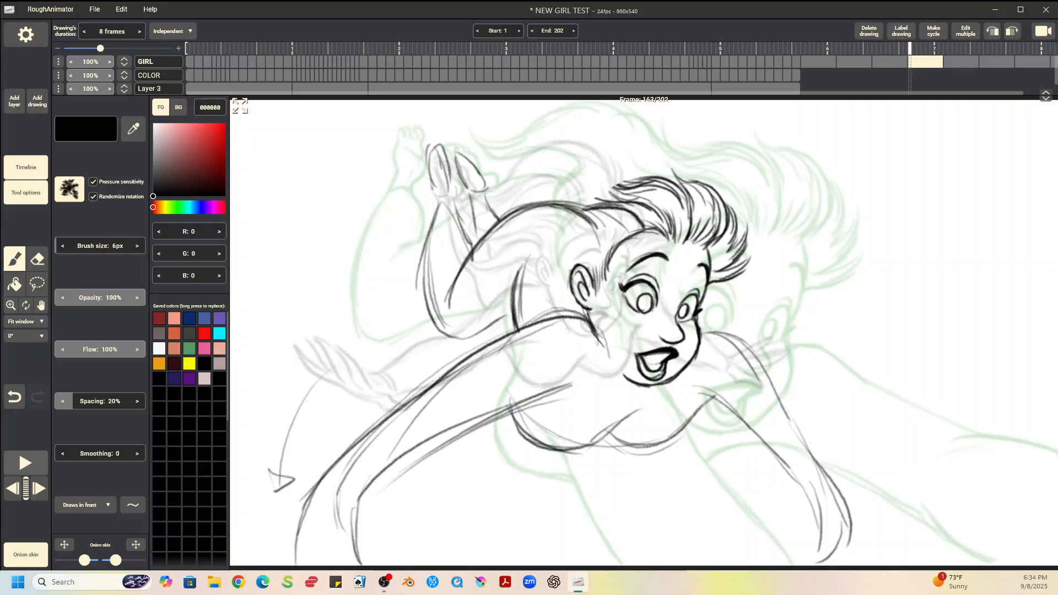
key("Right")
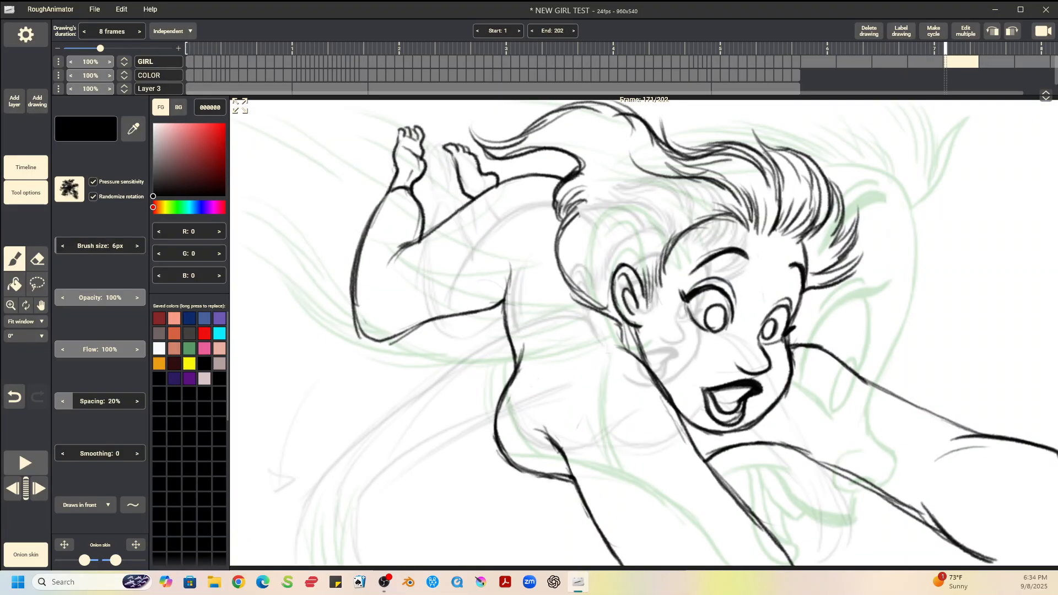
key("Left")
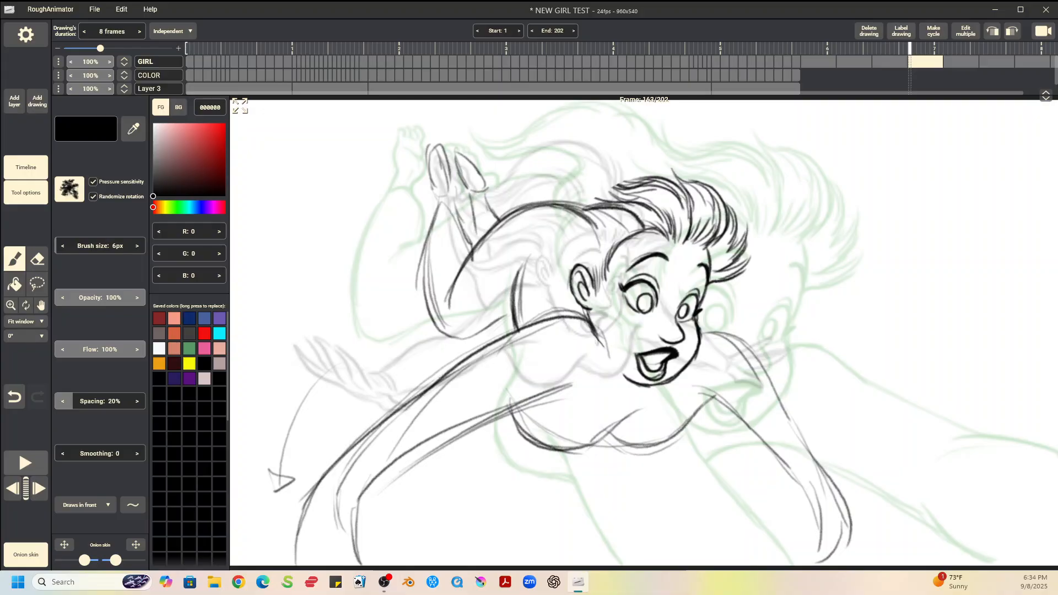
- Erase the back curve and upper waist line, redraw the hip and upper back as lower arches, and restate the inner leg and waist lines
key("e")
mouse_move(530, 205)
left_mouse_down()
mouse_move(570, 197)
mouse_move(593, 223)
mouse_move(612, 205)
mouse_move(639, 225)
mouse_move(598, 232)
mouse_move(534, 221)
mouse_move(478, 254)
mouse_move(451, 305)
mouse_move(519, 230)
mouse_move(523, 290)
mouse_move(517, 278)
left_mouse_up()
key("b")
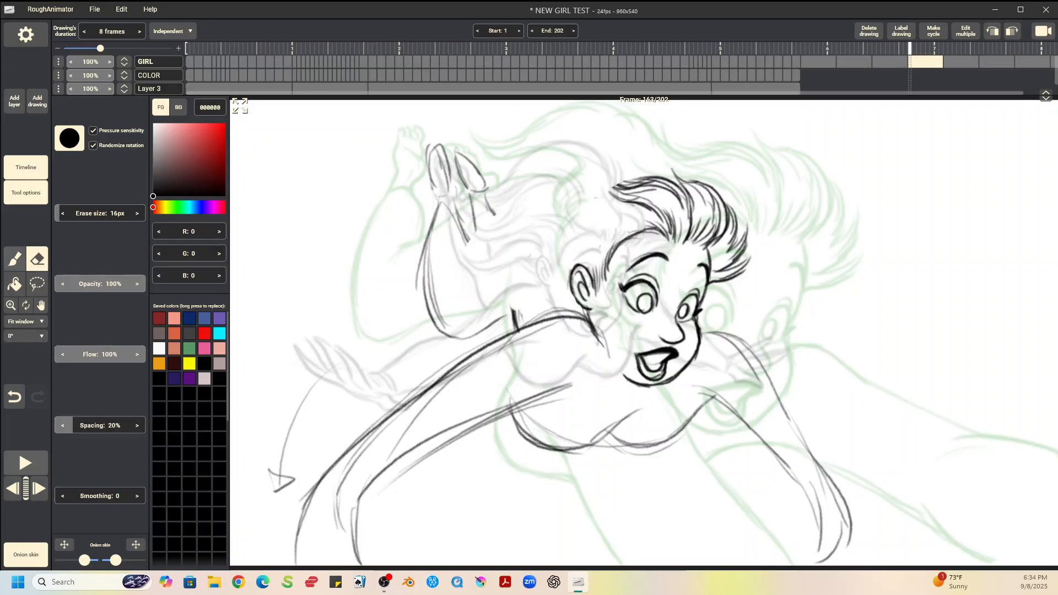
mouse_move(463, 266)
left_mouse_down()
mouse_move(524, 221)
mouse_move(560, 234)
mouse_move(463, 270)
left_mouse_up()
mouse_move(547, 227)
left_mouse_down()
mouse_move(572, 256)
mouse_move(593, 220)
mouse_move(622, 245)
left_mouse_up()
left_click_drag(486, 248, 454, 282)
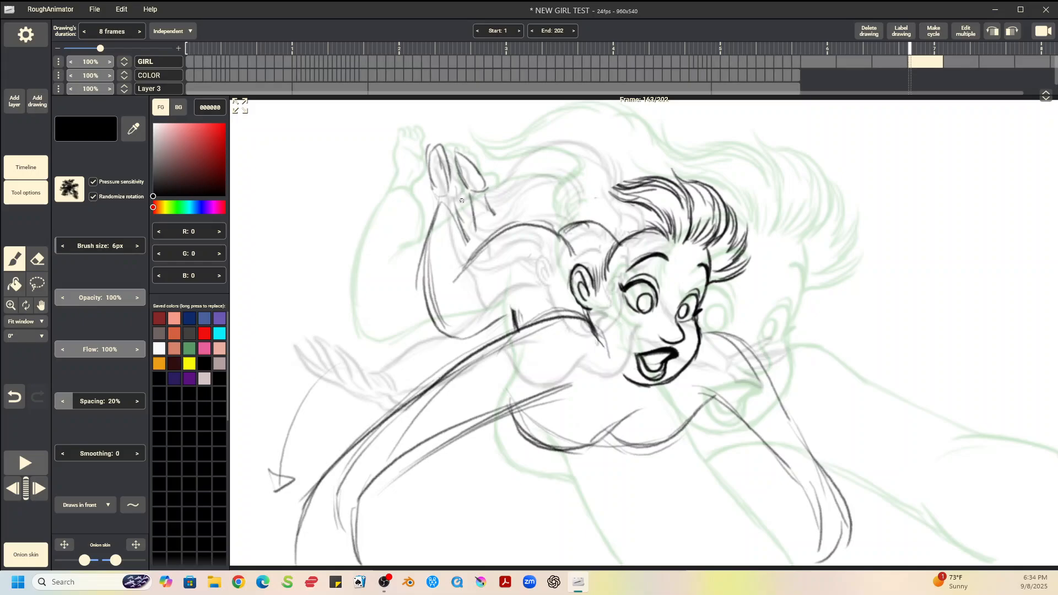
left_click_drag(458, 205, 469, 257)
mouse_move(470, 332)
left_mouse_down()
mouse_move(507, 308)
mouse_move(517, 329)
left_mouse_up()
- Compare the lowered back and waist at frame 163 with the key poses at frames 155 and 171
key("Left")
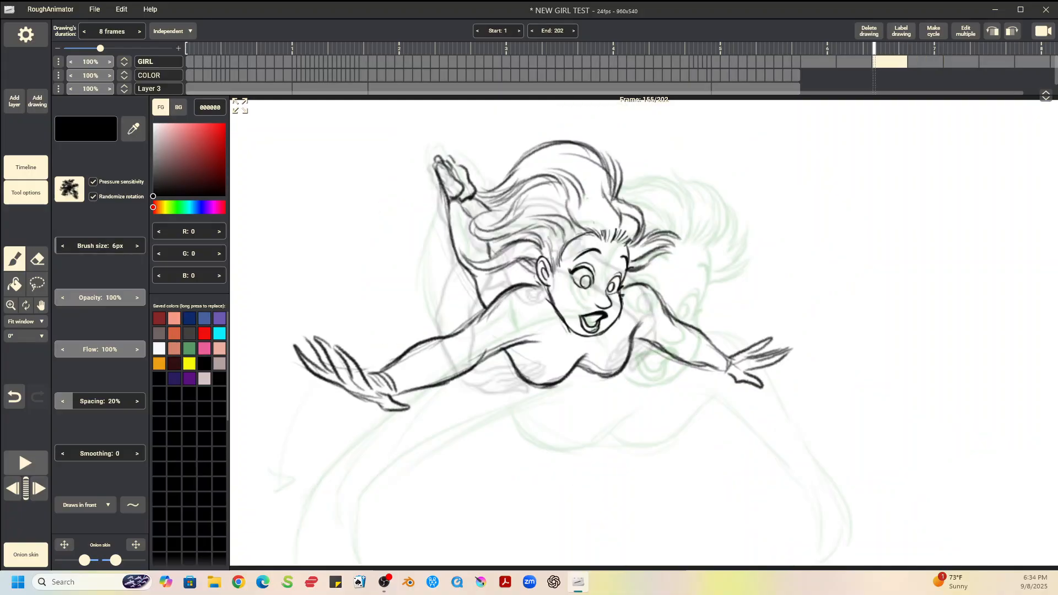
key("Right")
key("Right")
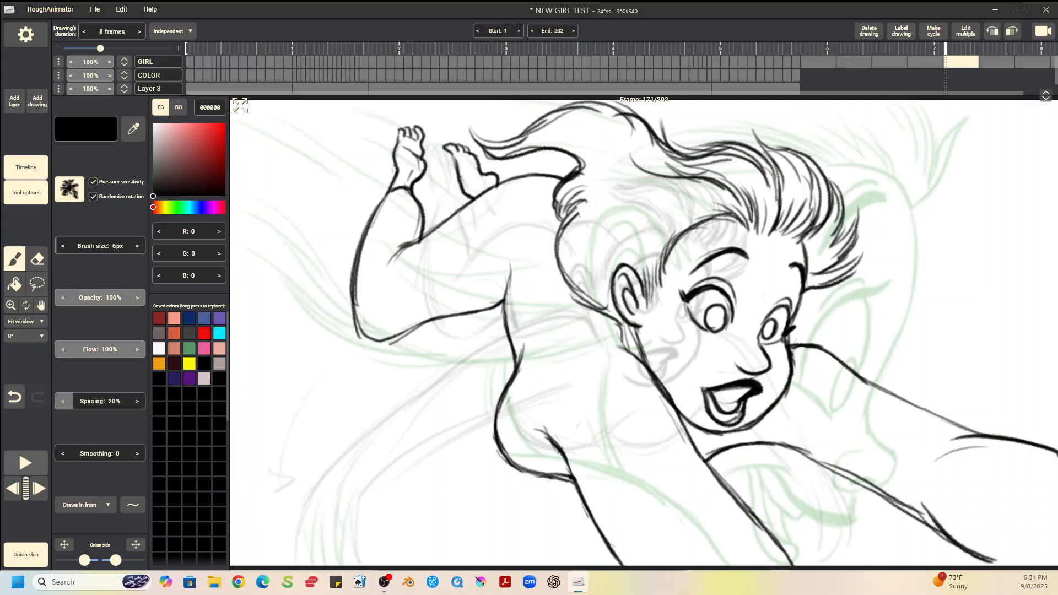
key("Left")
key("Left")
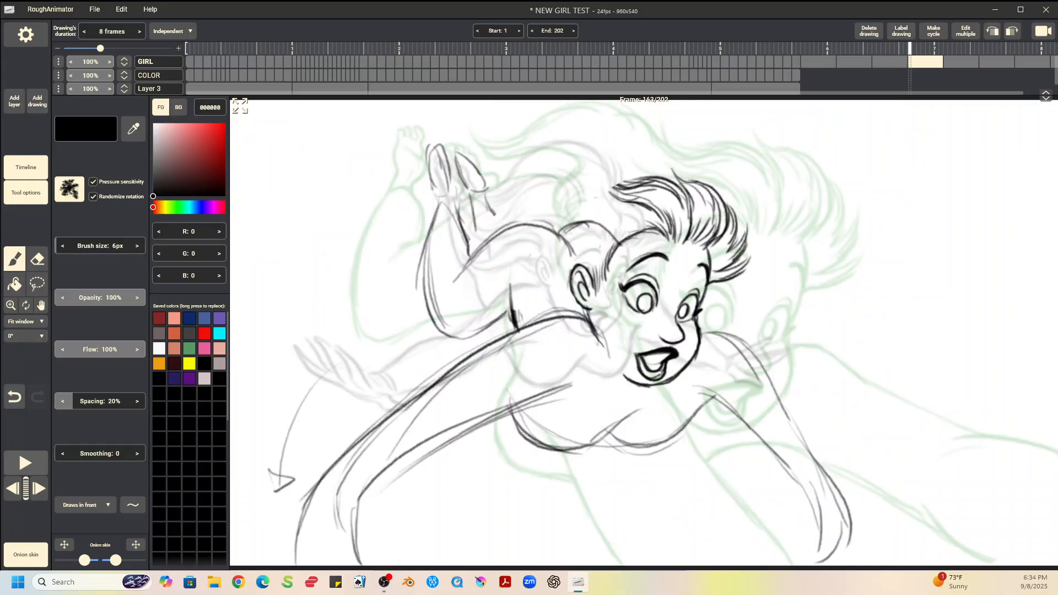
key("Right")
key("Right")
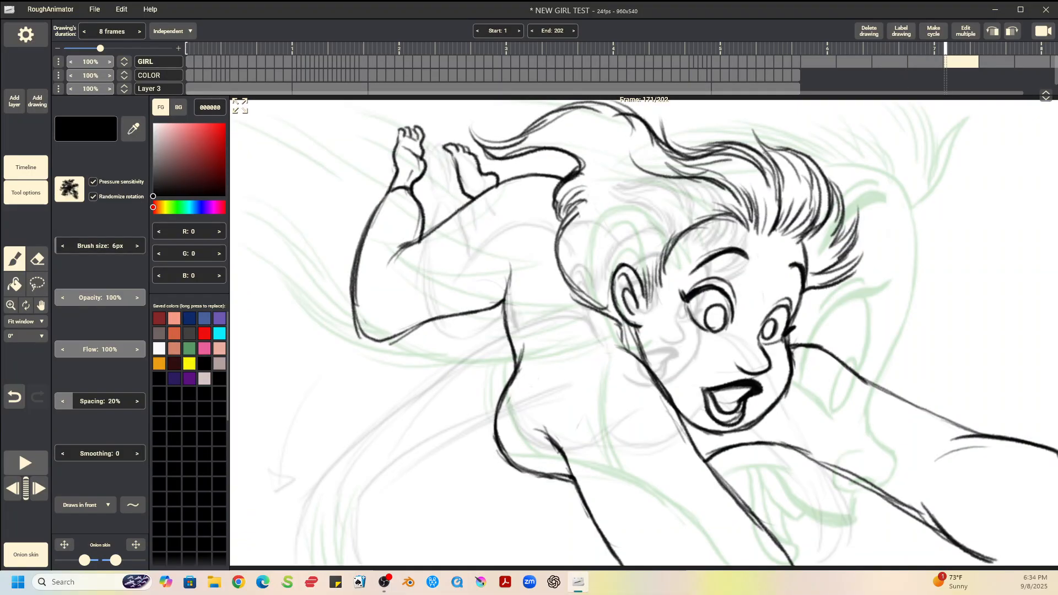
key("Left")
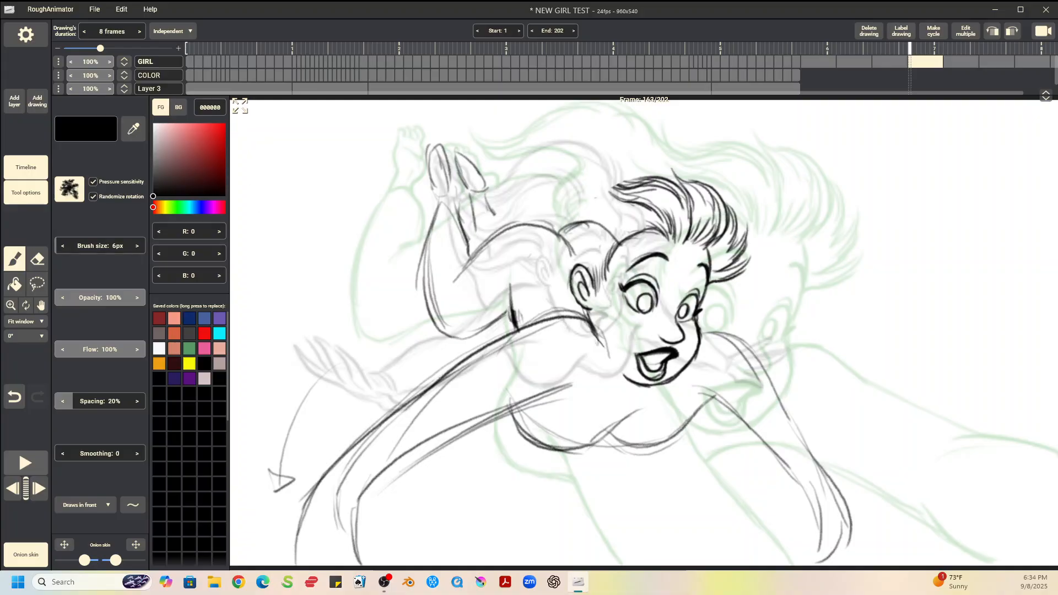
- Erase the far foot and lower leg lines and redraw them as a pointed foot with the leg running down to the hip
key("e")
mouse_move(464, 157)
left_mouse_down()
mouse_move(474, 213)
mouse_move(496, 219)
mouse_move(458, 154)
mouse_move(468, 193)
mouse_move(491, 182)
mouse_move(473, 216)
mouse_move(484, 243)
left_mouse_up()
key("b")
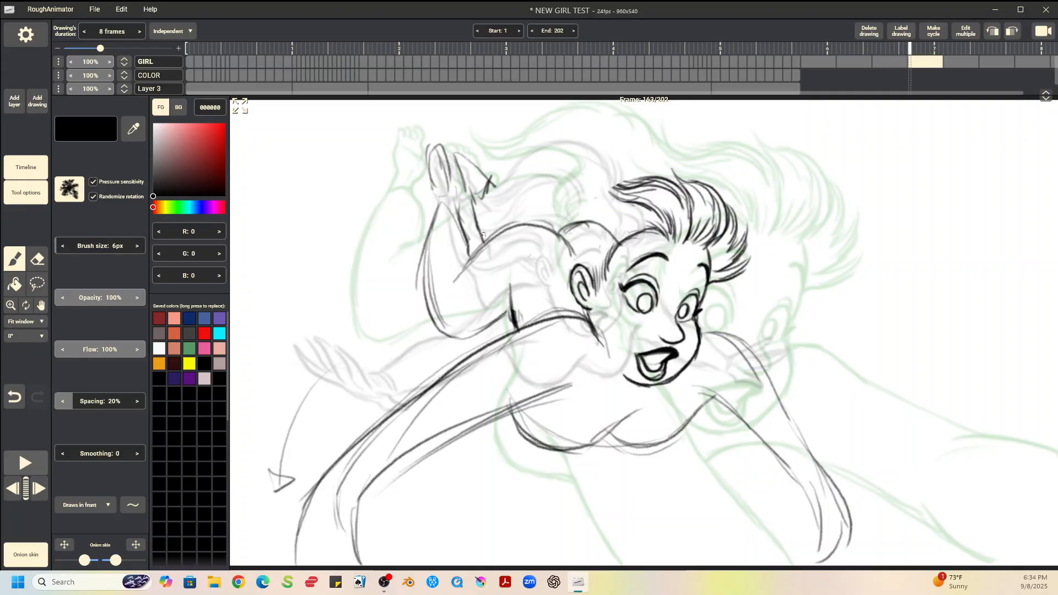
left_click_drag(478, 197, 523, 227)
- Flip repeatedly through frame 163 and its neighbouring drawings to examine how the legs, feet and hair move between the poses
key("Left")
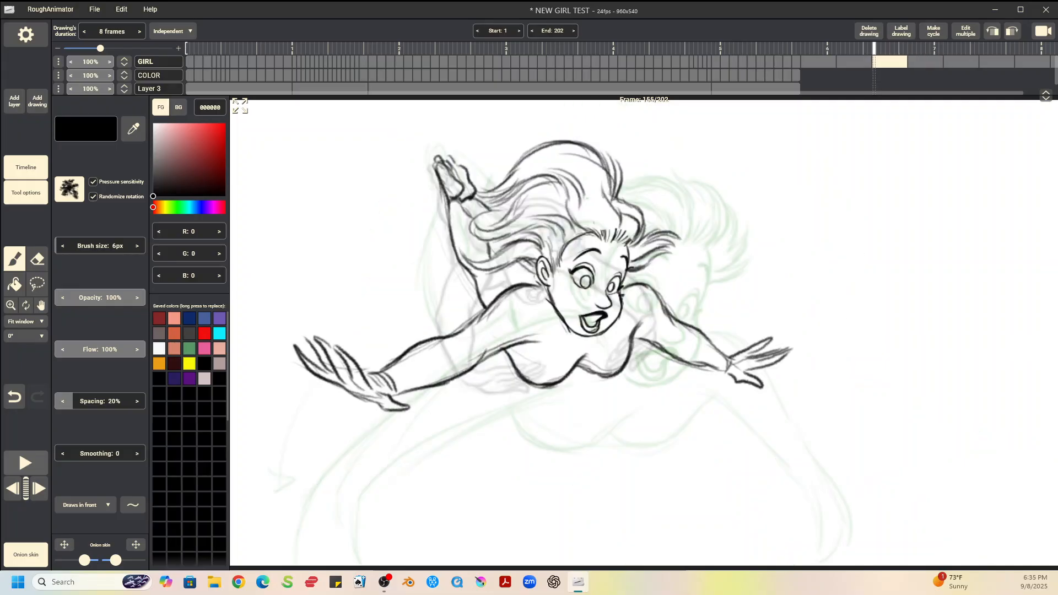
key("Left")
key("Right")
key("Right")
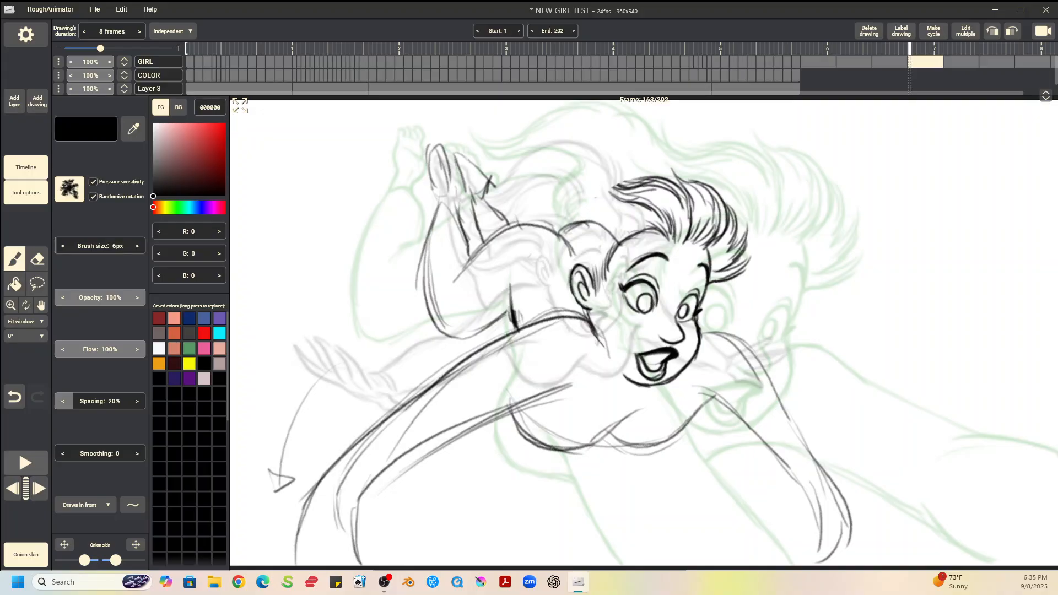
key("Left")
key("Right")
key("Right")
key("Left")
key("Left")
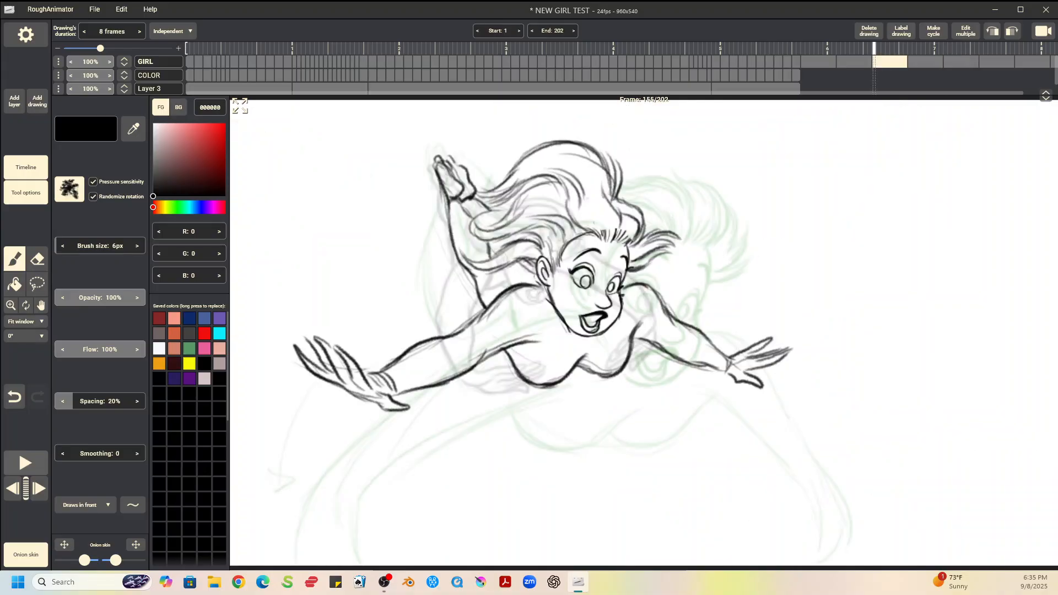
key("Right")
key("Right")
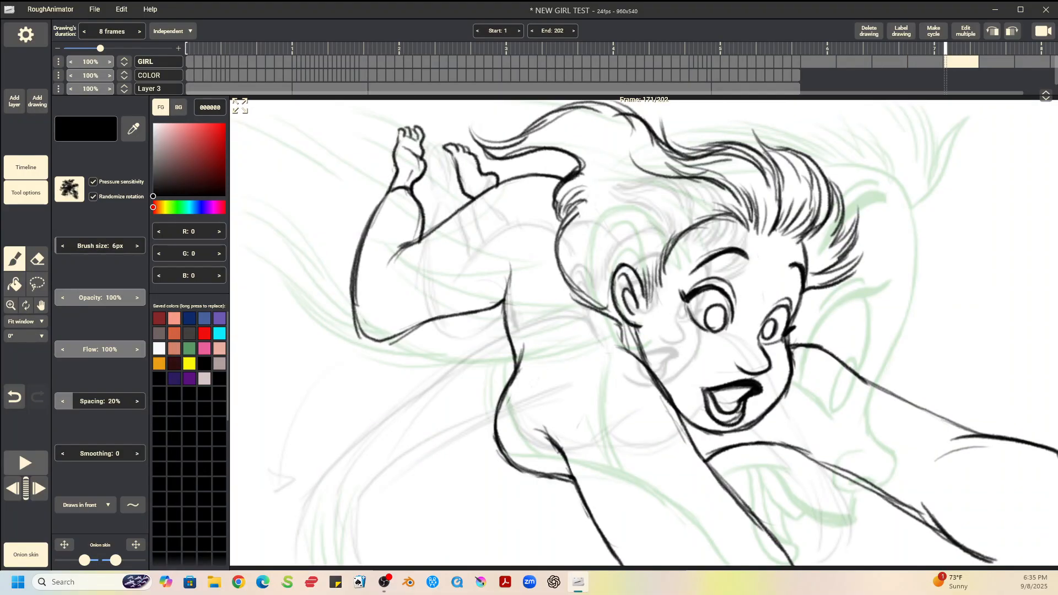
key("Left")
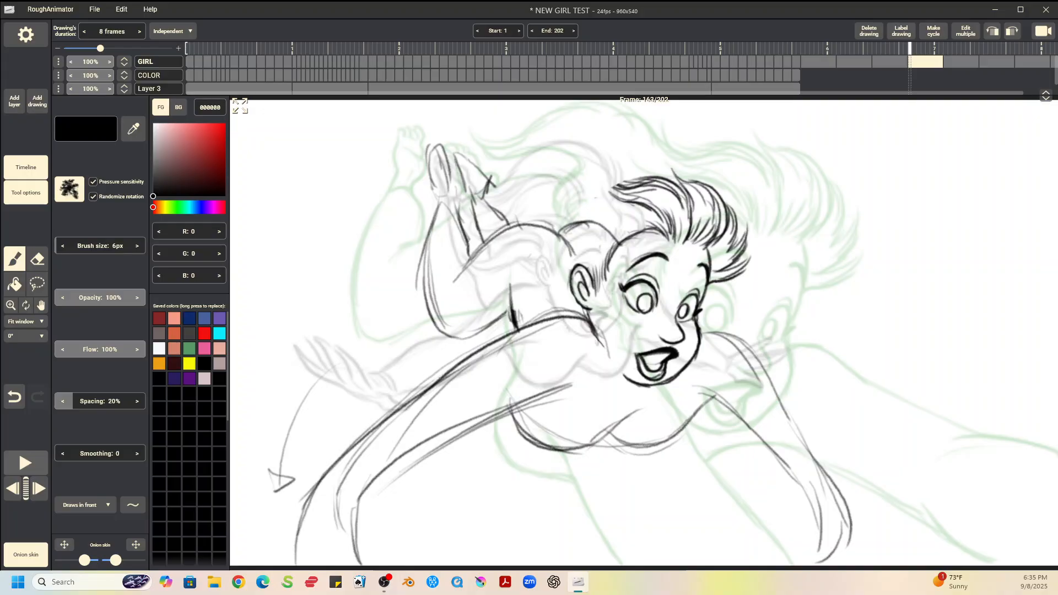
key("Left")
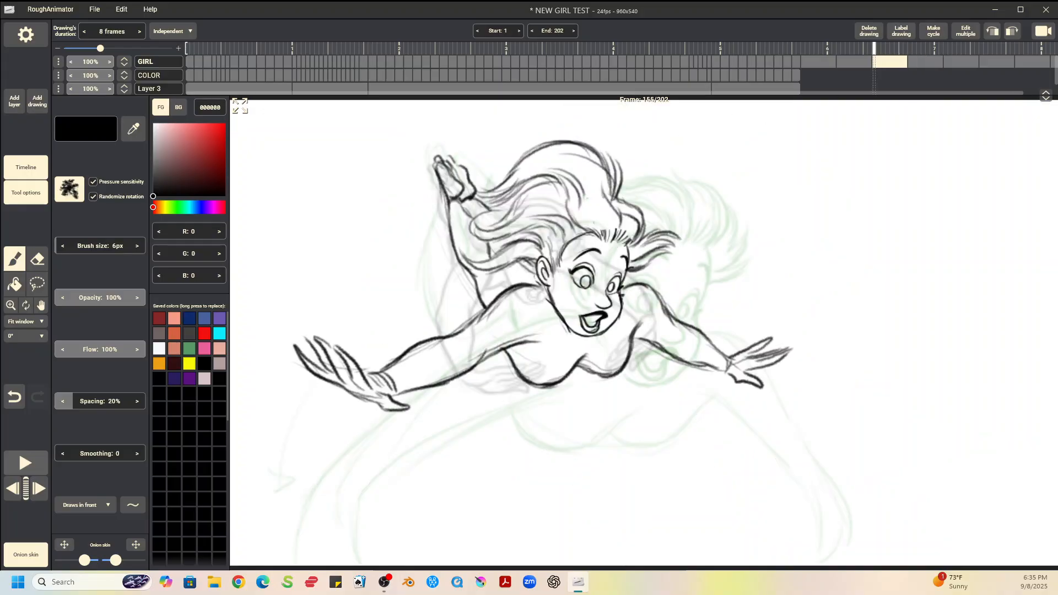
key("Right")
key("Right")
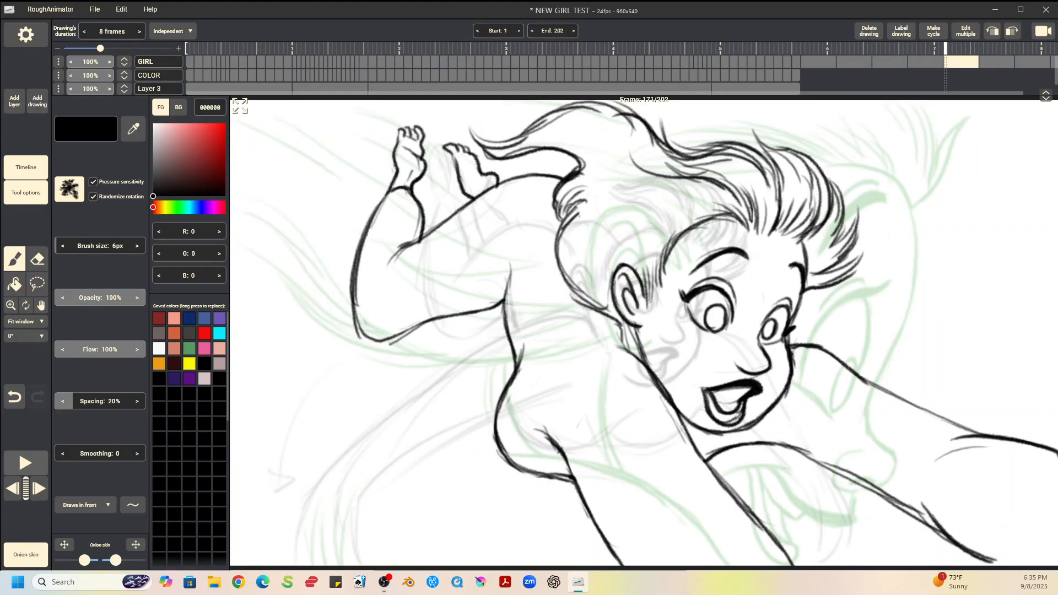
key("Left")
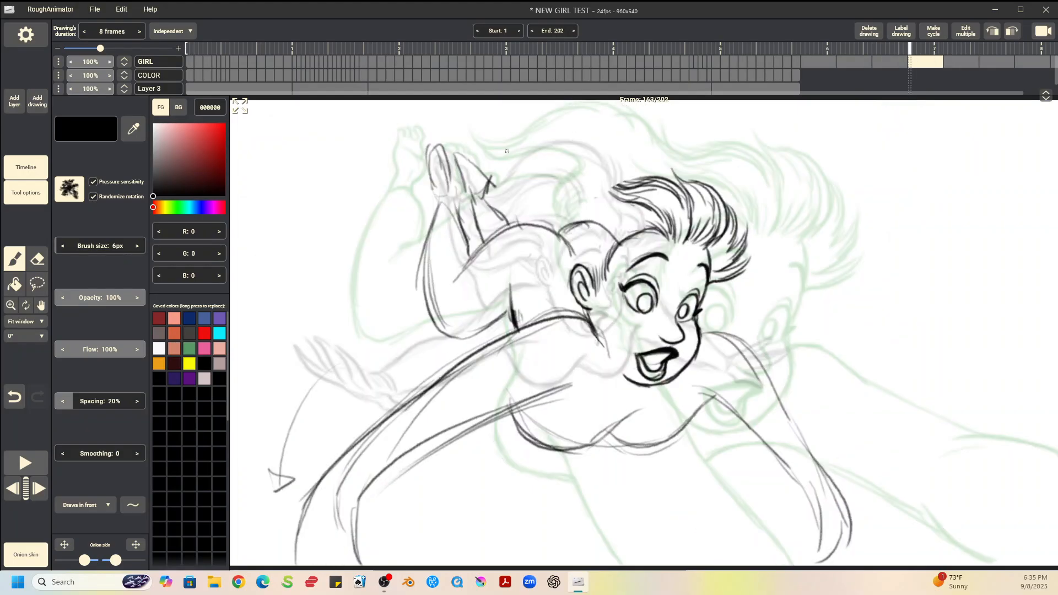
- Sketch the flowing hair outline at frame 163, waving from near the feet over the head and down behind the ear
mouse_move(507, 150)
left_mouse_down()
mouse_move(554, 163)
mouse_move(551, 214)
mouse_move(537, 204)
mouse_move(554, 269)
left_mouse_up()
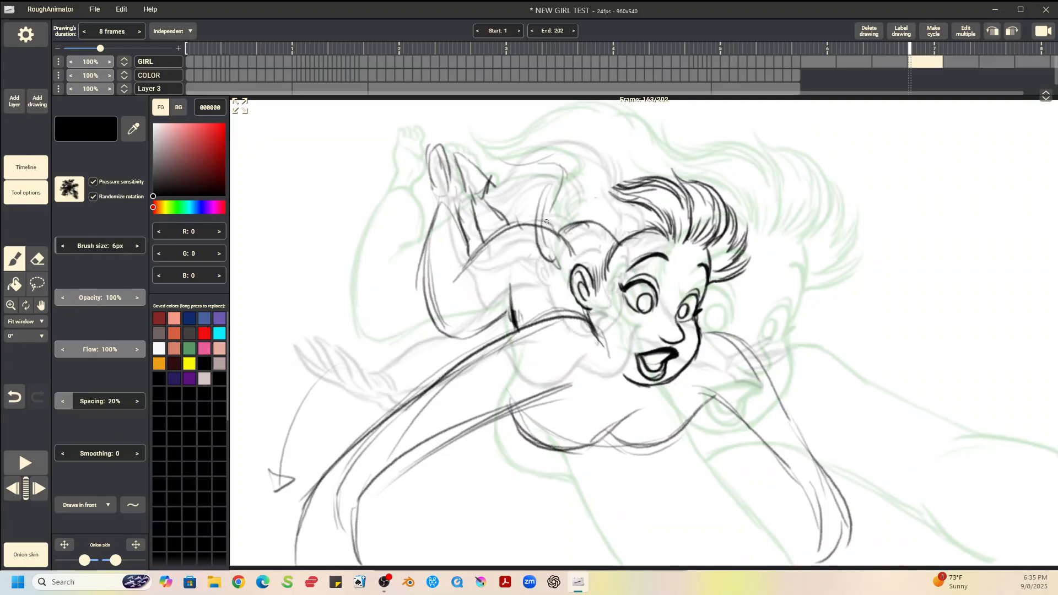
mouse_move(546, 222)
left_mouse_down()
mouse_move(510, 160)
mouse_move(551, 169)
mouse_move(577, 122)
mouse_move(634, 134)
mouse_move(654, 156)
left_mouse_up()
left_click_drag(627, 119, 681, 180)
mouse_move(670, 170)
left_mouse_down()
mouse_move(734, 177)
mouse_move(749, 210)
left_mouse_up()
left_click_drag(560, 166, 536, 239)
left_click_drag(543, 192, 566, 277)
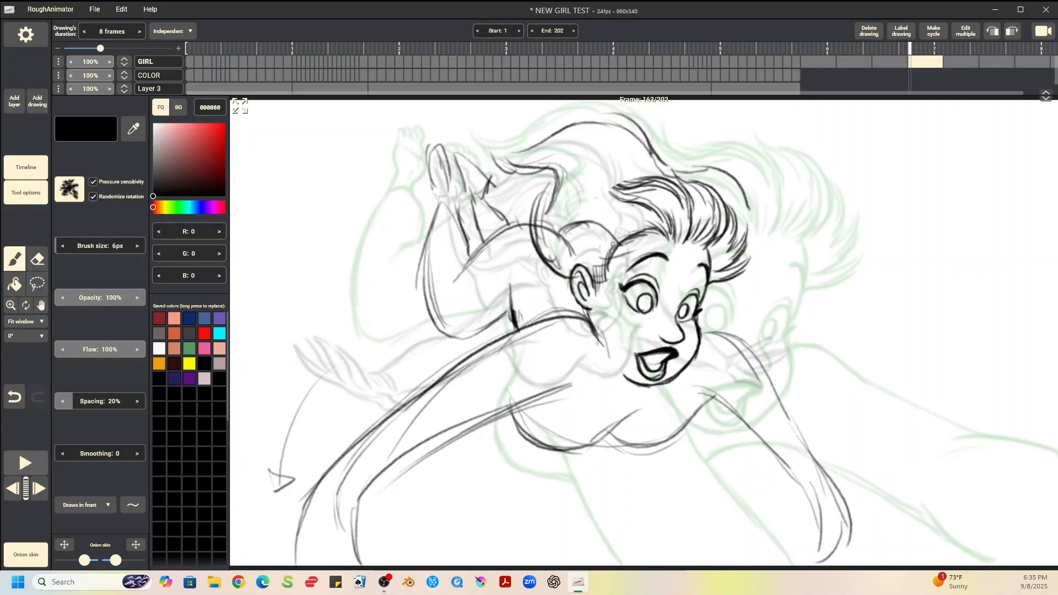
left_click_drag(528, 254, 573, 294)
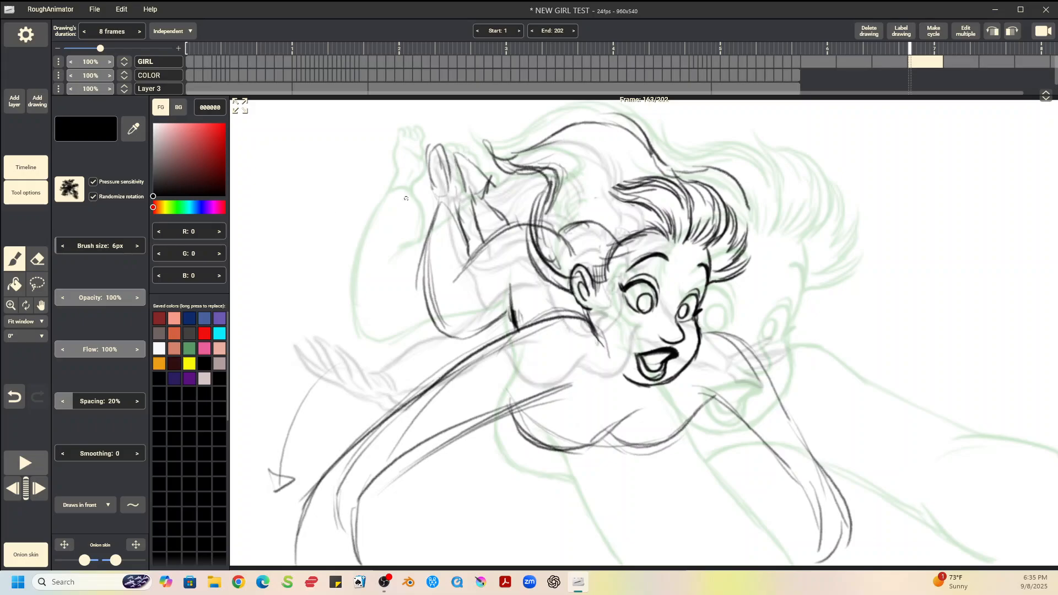
- Erase the overlapping lines behind the ear and restate the hairline and cheek contour, checking the animation in playback
key("e")
left_click_drag(613, 228, 604, 278)
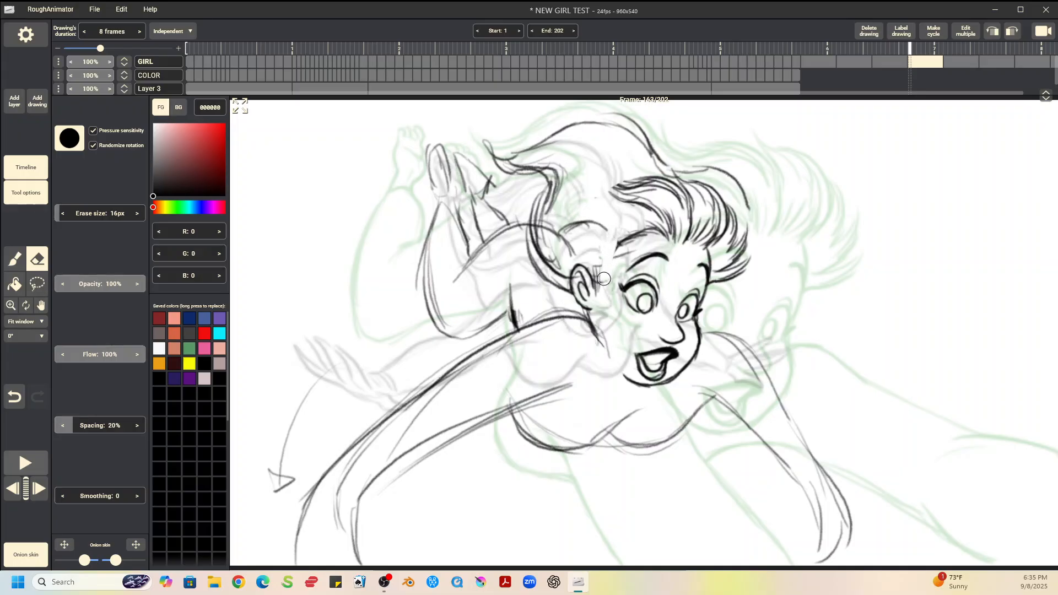
mouse_move(576, 220)
left_mouse_down()
mouse_move(543, 247)
mouse_move(546, 209)
mouse_move(541, 250)
mouse_move(566, 281)
left_mouse_up()
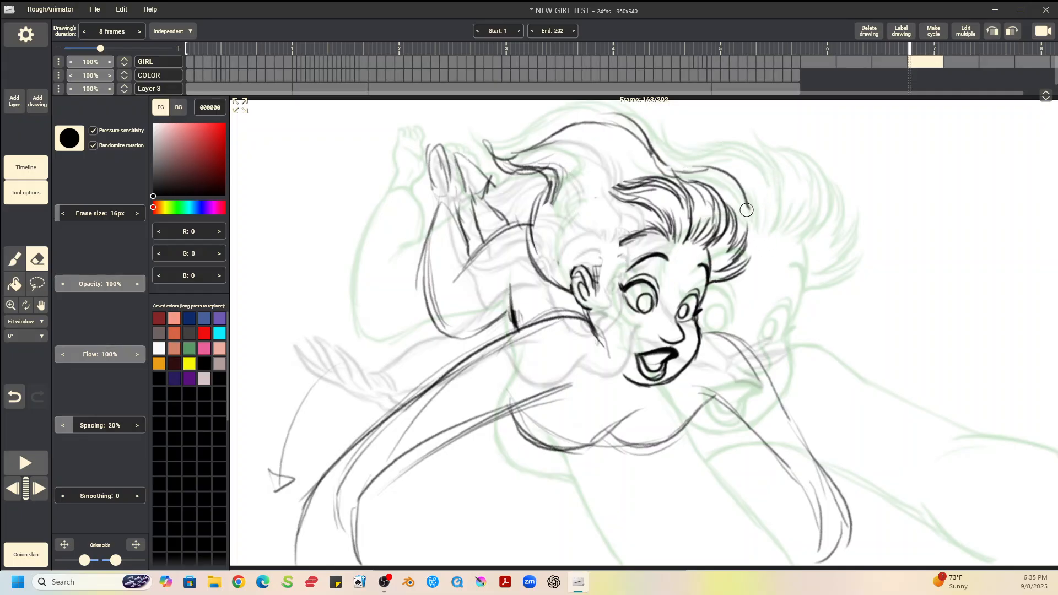
key("b")
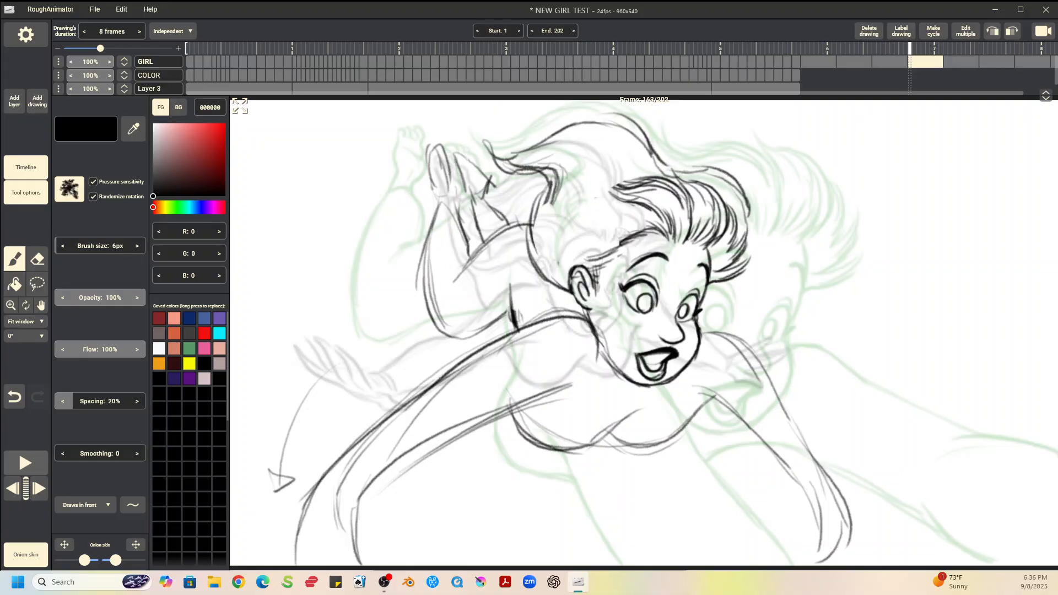
key("space")
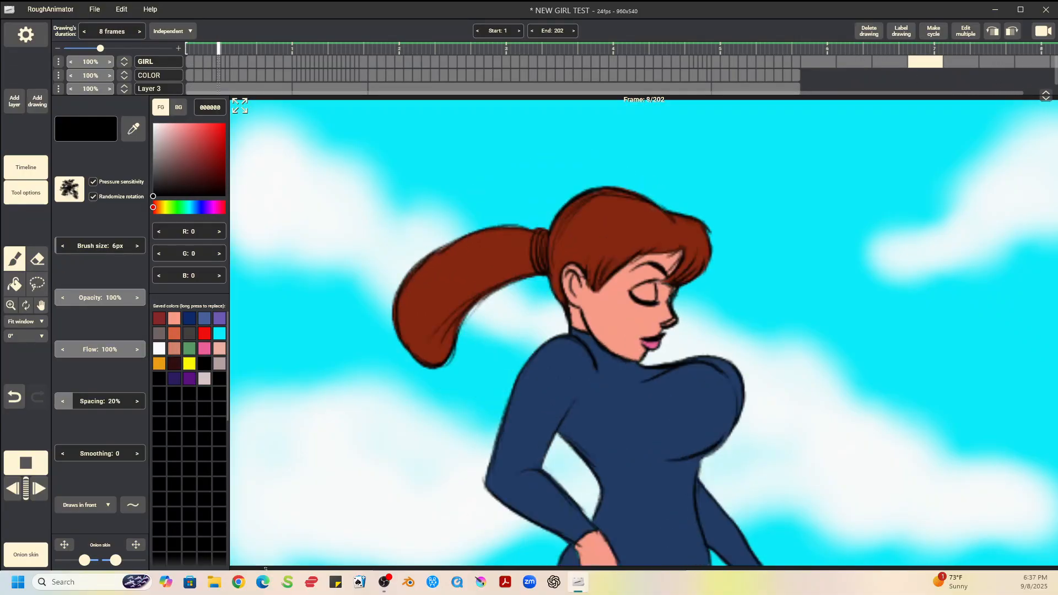
key("space")
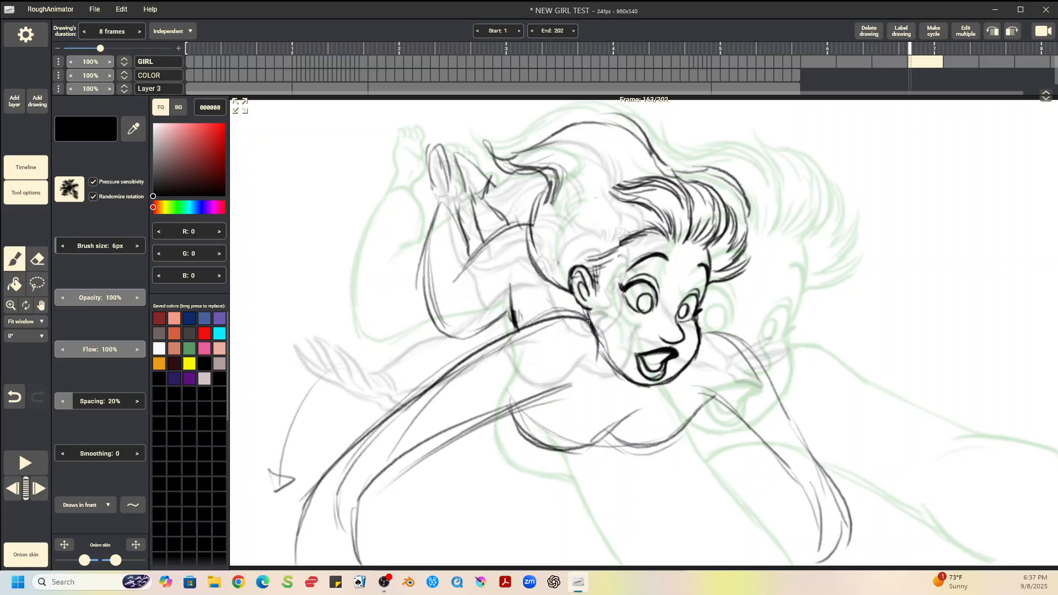
- Redraw the arm on the drawing's left side as a straighter limb stretching outward from the shoulder to the canvas edge
mouse_move(588, 322)
left_mouse_down()
mouse_move(519, 325)
mouse_move(305, 441)
mouse_move(407, 390)
mouse_move(270, 479)
left_mouse_up()
left_click_drag(379, 392, 268, 478)
left_click_drag(572, 389, 302, 507)
mouse_move(402, 456)
left_mouse_down()
mouse_move(334, 487)
mouse_move(256, 547)
left_mouse_up()
mouse_move(329, 439)
left_mouse_down()
mouse_move(307, 450)
mouse_move(293, 557)
left_mouse_up()
left_click_drag(321, 435, 231, 518)
left_click_drag(386, 401, 243, 499)
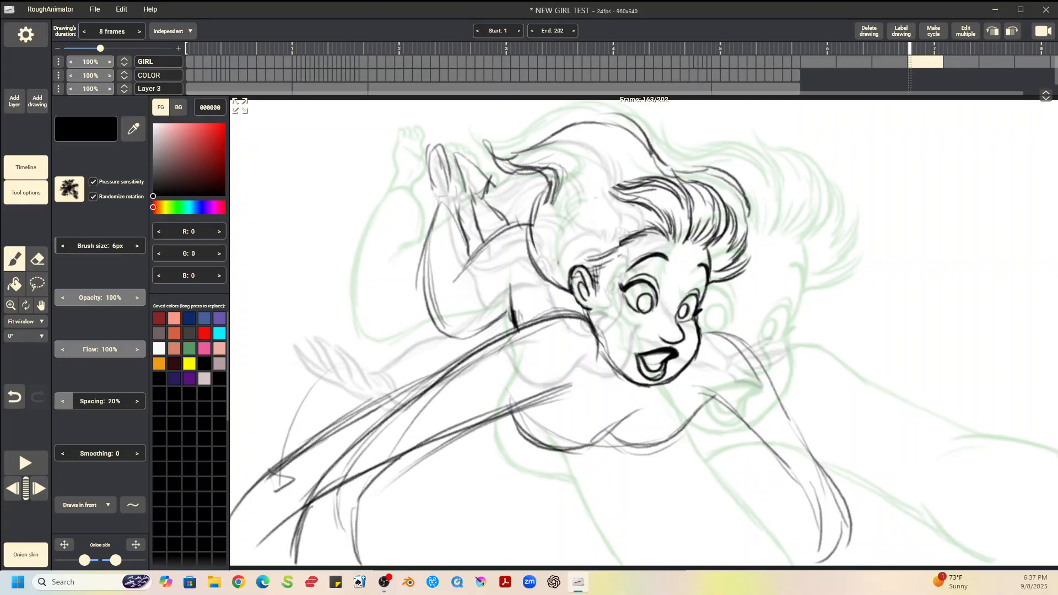
- Erase the old bent-arm lines and the motion arrow around the redrawn arm on the drawing's left side
key("e")
mouse_move(315, 435)
left_mouse_down()
mouse_move(281, 480)
mouse_move(290, 483)
mouse_move(273, 530)
mouse_move(331, 462)
mouse_move(380, 437)
left_mouse_up()
mouse_move(471, 406)
left_mouse_down()
mouse_move(368, 426)
mouse_move(511, 353)
mouse_move(382, 409)
left_mouse_up()
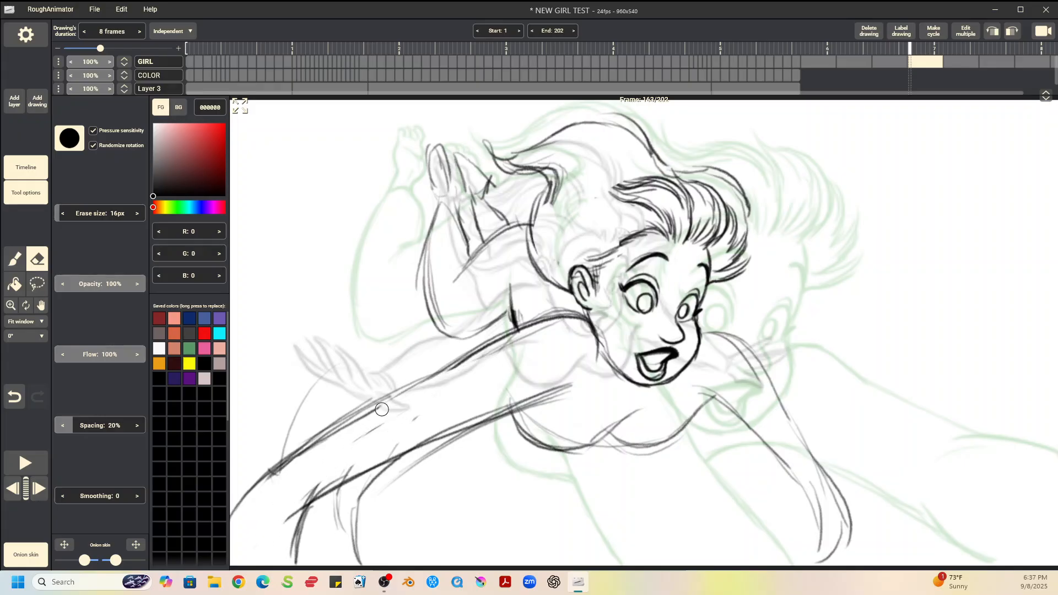
mouse_move(352, 508)
left_mouse_down()
mouse_move(416, 459)
mouse_move(379, 481)
mouse_move(406, 470)
mouse_move(339, 531)
mouse_move(345, 554)
mouse_move(351, 515)
mouse_move(361, 553)
left_mouse_up()
left_click_drag(316, 385, 280, 481)
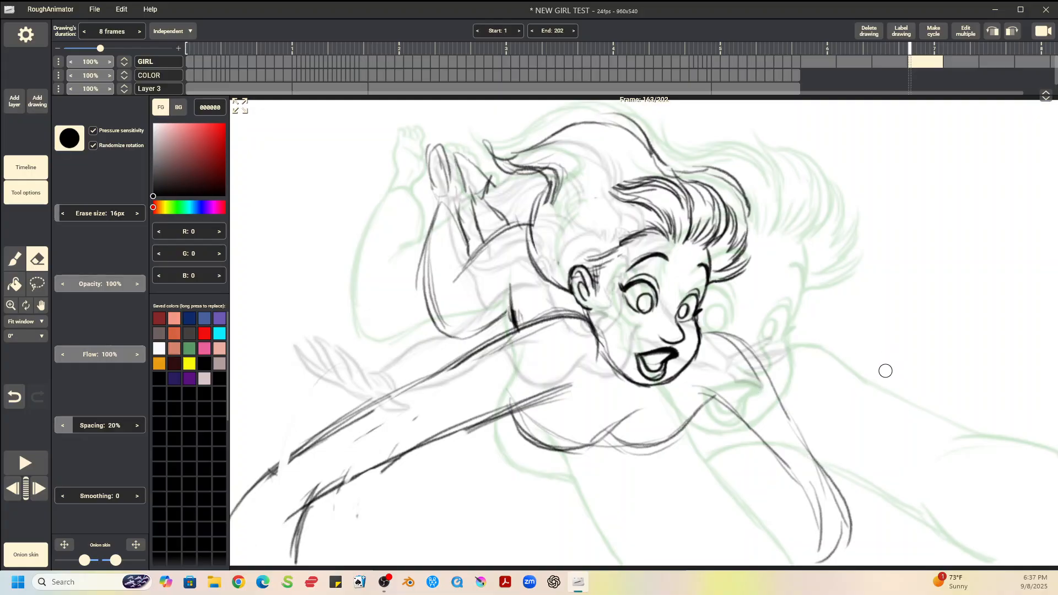
- Redraw the arm on the drawing's right side reaching diagonally outward, with its upper and lower contours running from shoulder to wrist
left_click(15, 258)
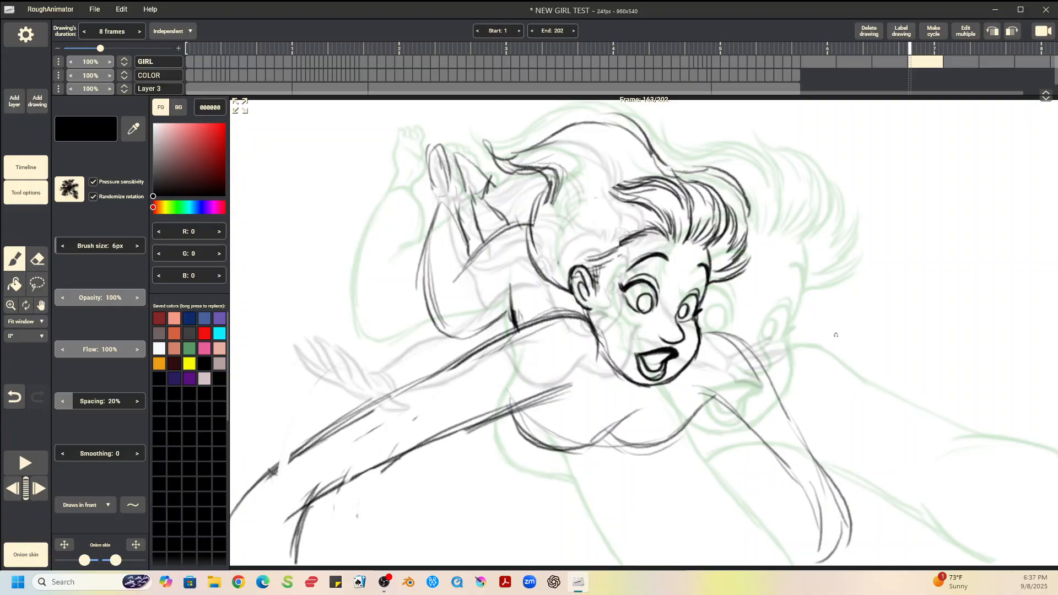
left_click_drag(727, 323, 802, 399)
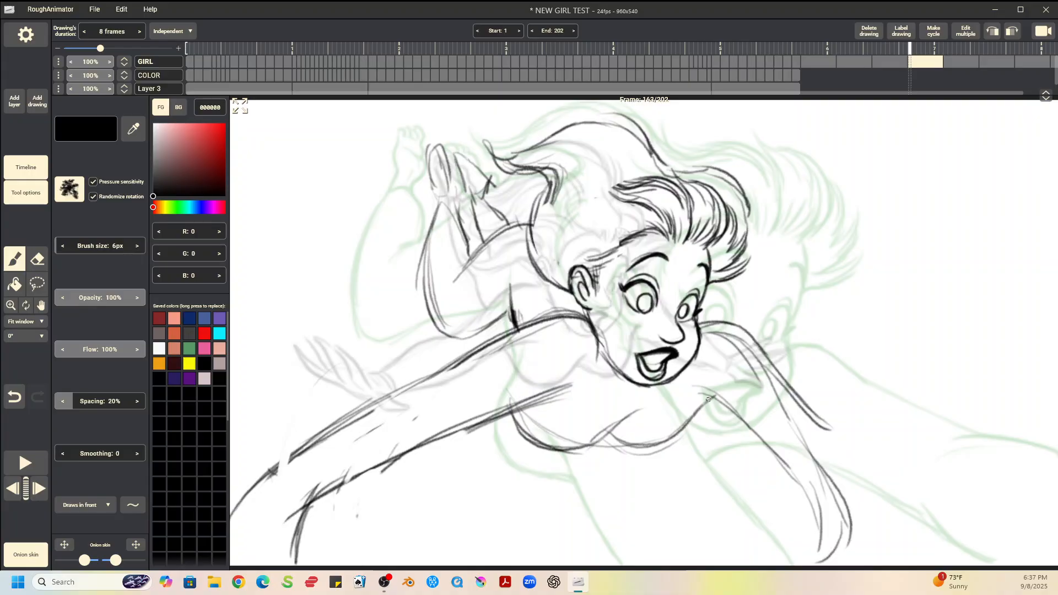
mouse_move(697, 409)
left_mouse_down()
mouse_move(720, 384)
mouse_move(725, 406)
mouse_move(820, 481)
left_mouse_up()
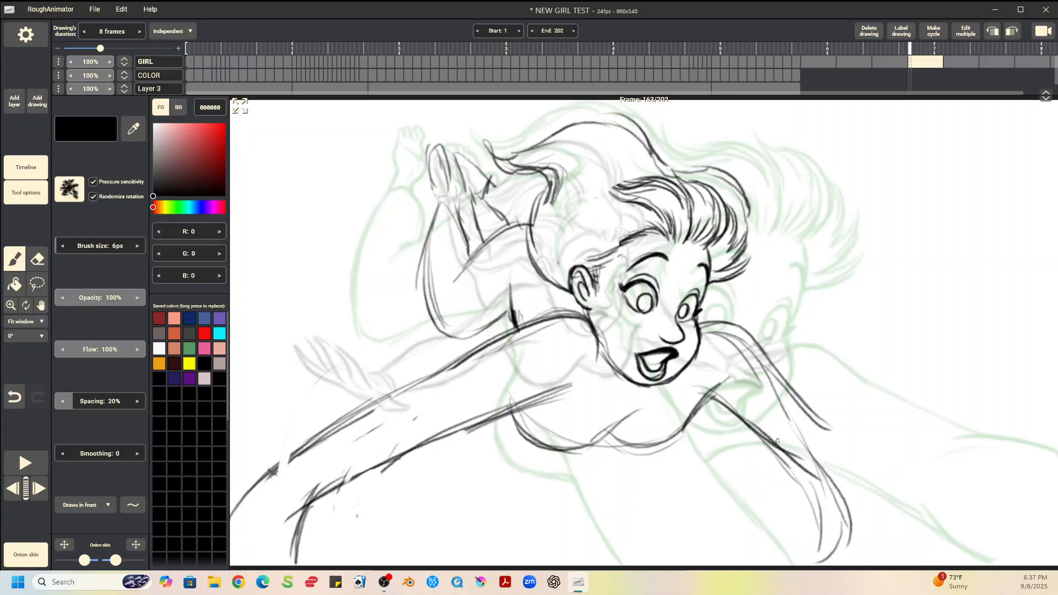
left_click_drag(775, 438, 843, 494)
mouse_move(803, 407)
left_mouse_down()
mouse_move(857, 445)
mouse_move(906, 511)
left_mouse_up()
left_click_drag(832, 428, 917, 514)
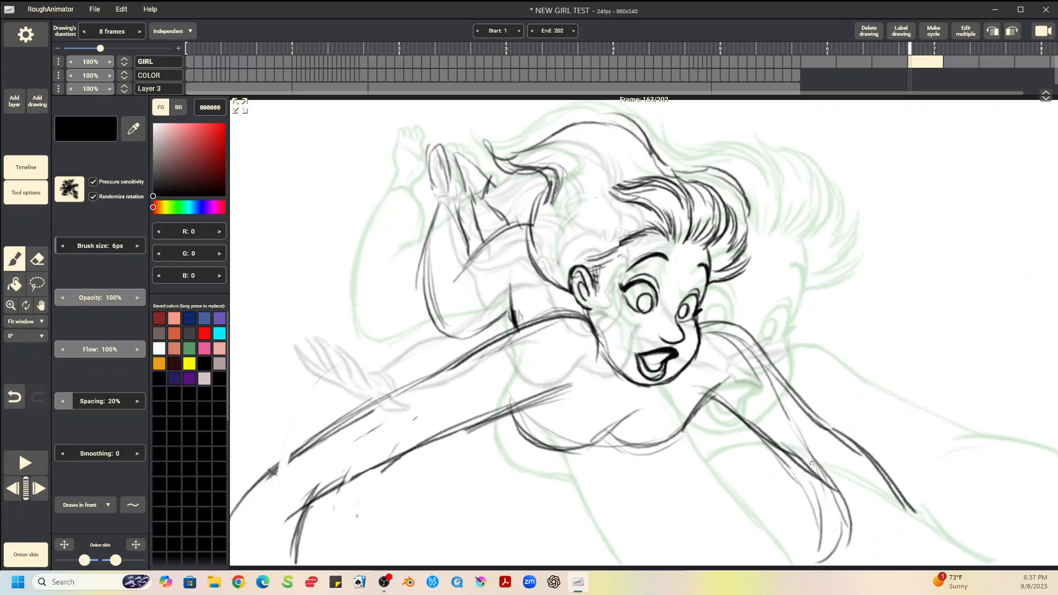
left_click_drag(810, 463, 896, 527)
left_click_drag(849, 489, 908, 558)
- Sketch the hand on the drawing's right side with fingers flicking upward and extend the forearm's underside into the palm
mouse_move(888, 494)
left_mouse_down()
mouse_move(940, 536)
mouse_move(958, 488)
left_mouse_up()
mouse_move(915, 514)
left_mouse_down()
mouse_move(964, 465)
mouse_move(937, 537)
left_mouse_up()
mouse_move(950, 525)
left_mouse_down()
mouse_move(996, 470)
mouse_move(951, 543)
left_mouse_up()
mouse_move(956, 528)
left_mouse_down()
mouse_move(917, 539)
mouse_move(863, 525)
left_mouse_up()
mouse_move(883, 534)
left_mouse_down()
mouse_move(962, 541)
mouse_move(759, 463)
left_mouse_up()
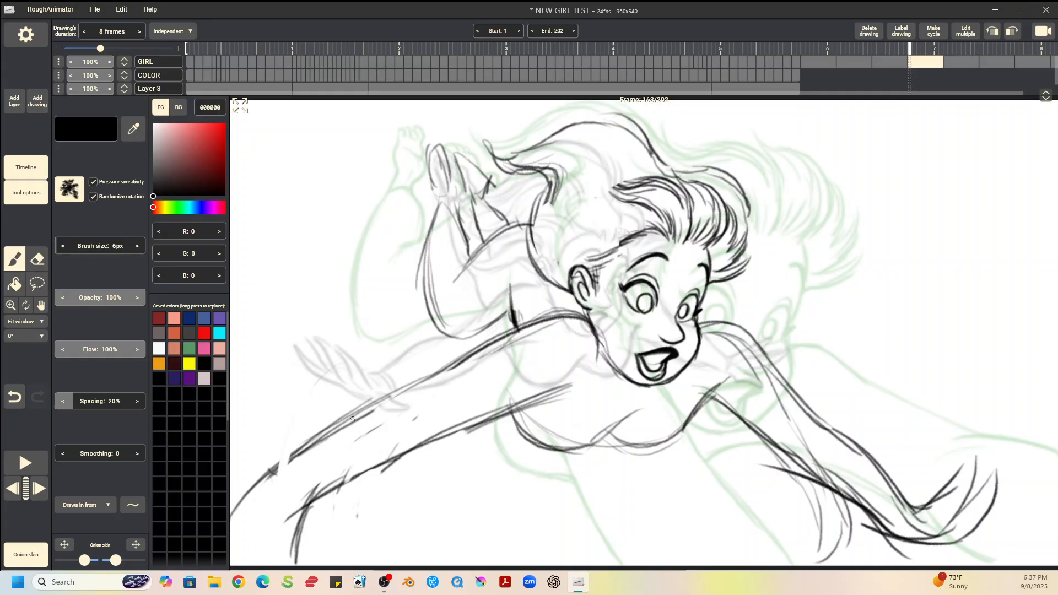
- Rough in the hand at the end of the arm on the drawing's left side, running to the canvas edge
left_click_drag(232, 450, 293, 459)
mouse_move(223, 521)
left_mouse_down()
mouse_move(275, 472)
mouse_move(364, 418)
mouse_move(325, 504)
mouse_move(333, 498)
left_mouse_up()
left_click_drag(249, 521, 330, 487)
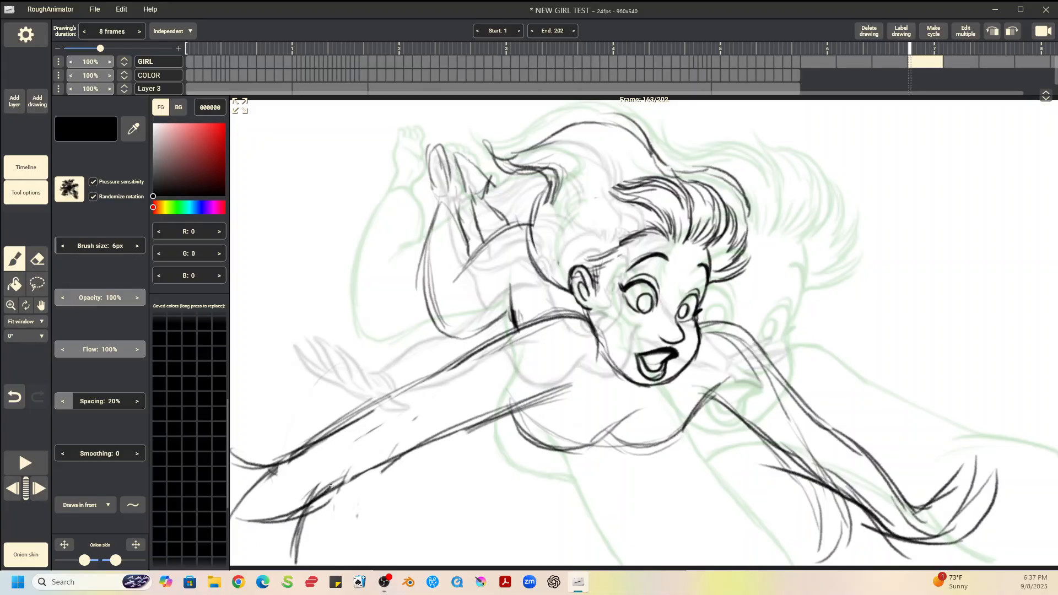
- Erase the leftover construction lines around both wrists and below the forearms
key("e")
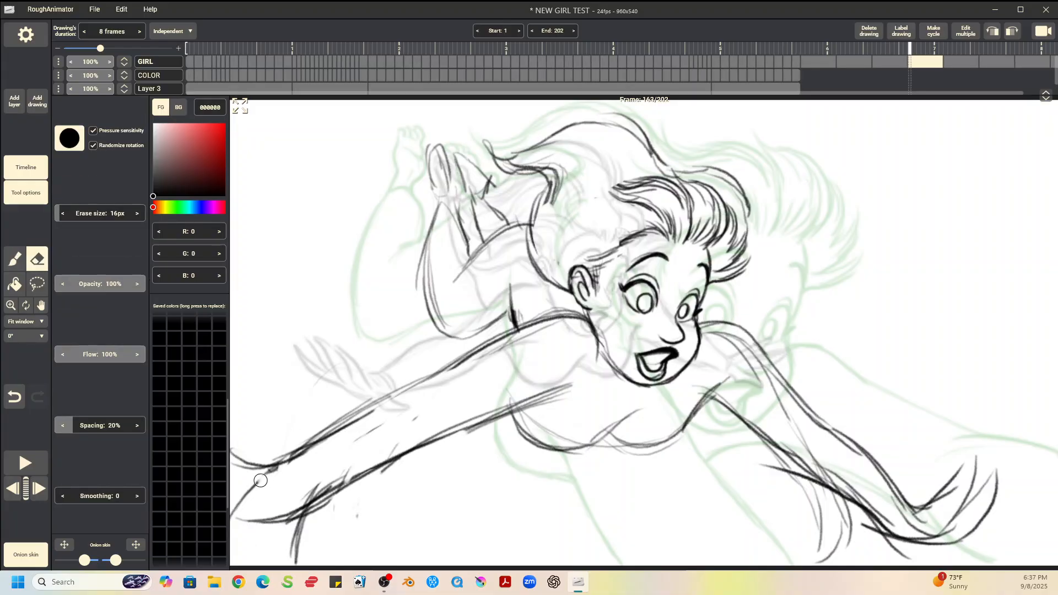
left_click_drag(260, 481, 345, 471)
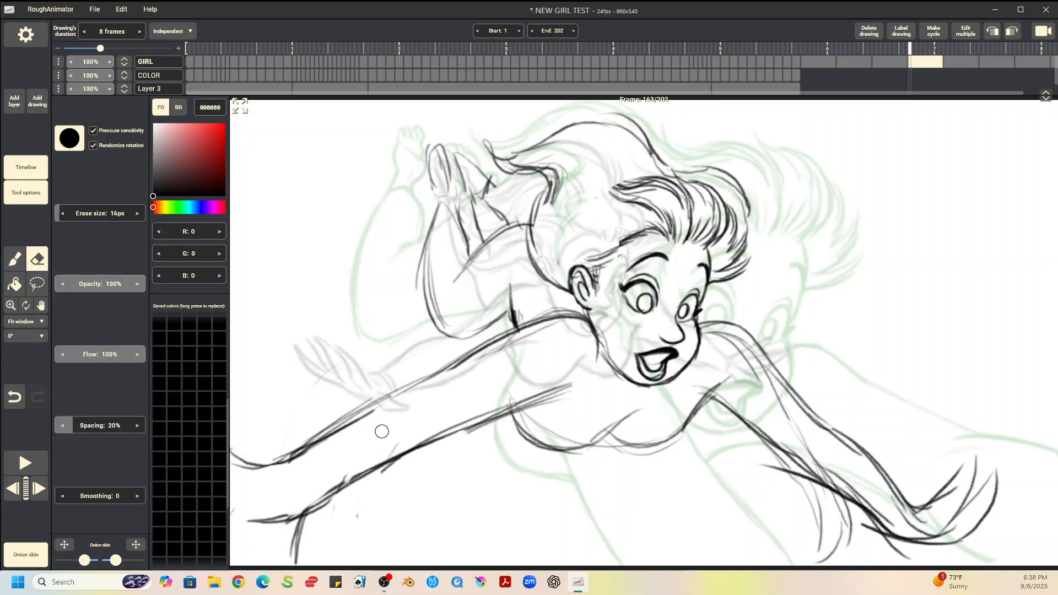
left_click_drag(309, 529, 299, 533)
mouse_move(884, 517)
left_mouse_down()
mouse_move(845, 507)
mouse_move(893, 556)
mouse_move(765, 463)
mouse_move(816, 513)
left_mouse_up()
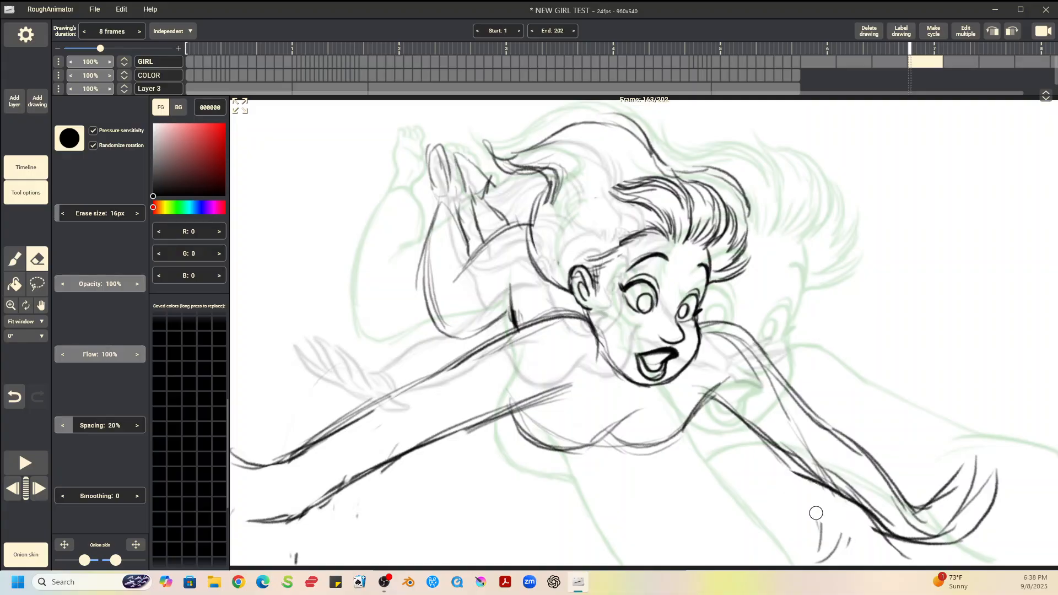
mouse_move(810, 559)
left_mouse_down()
mouse_move(841, 550)
mouse_move(772, 386)
mouse_move(822, 461)
mouse_move(899, 526)
left_mouse_up()
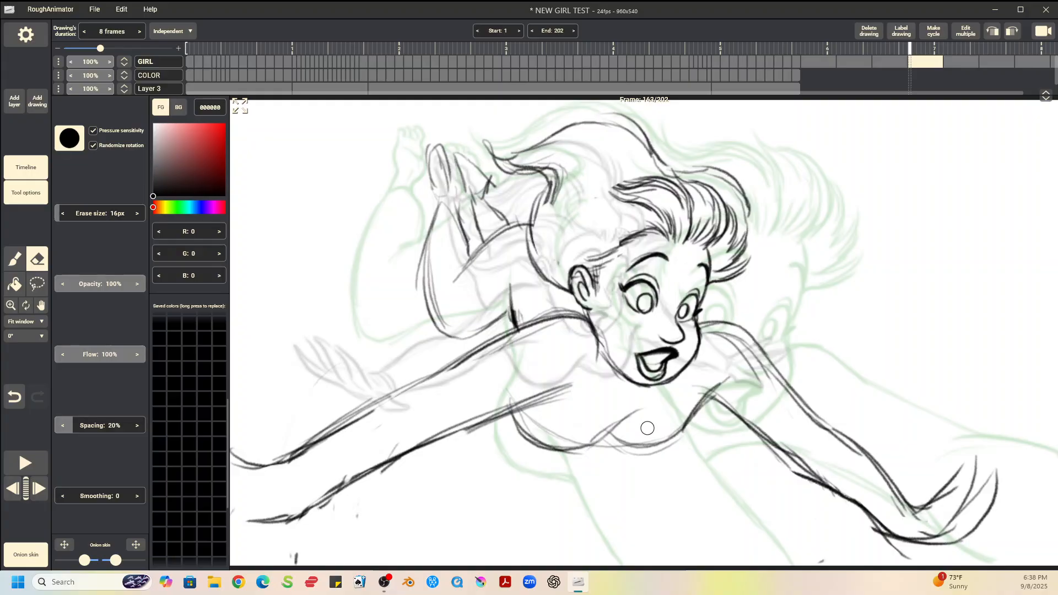
- Review the pose in playback and restate the legs and hip with darker contour lines
left_click(25, 463)
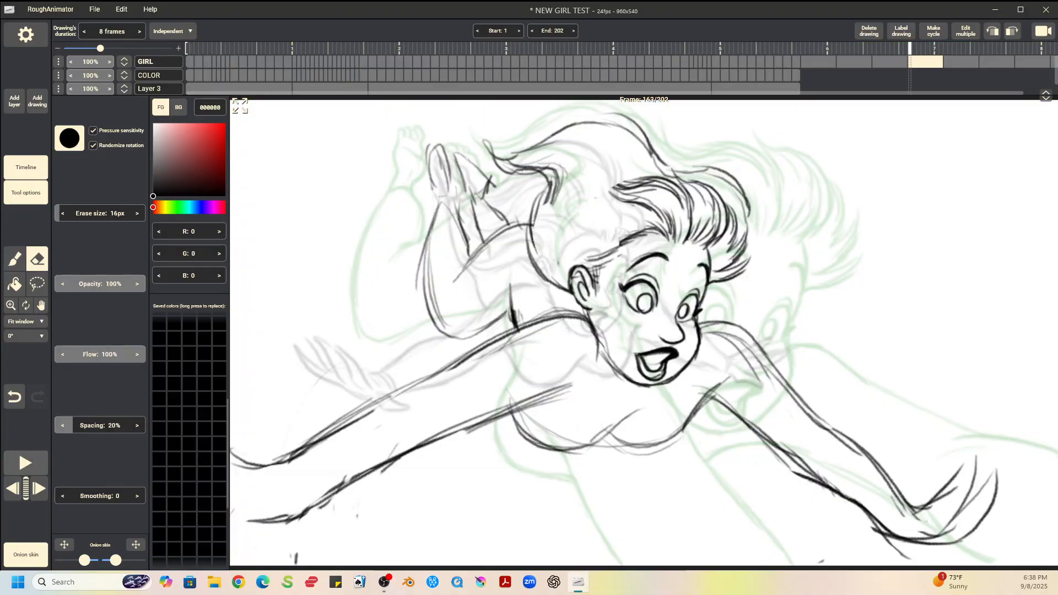
key("space")
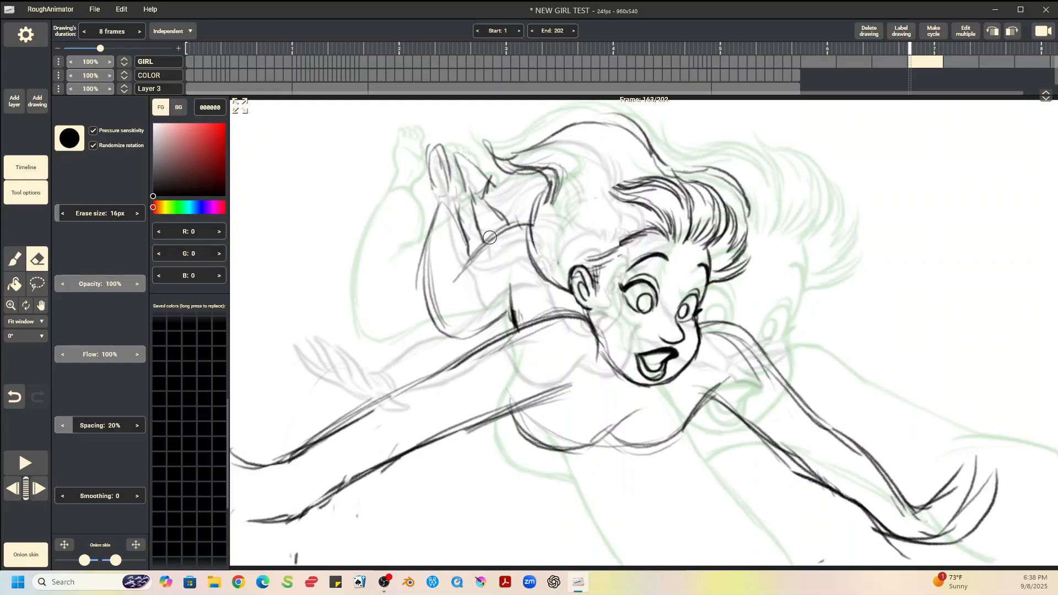
key("b")
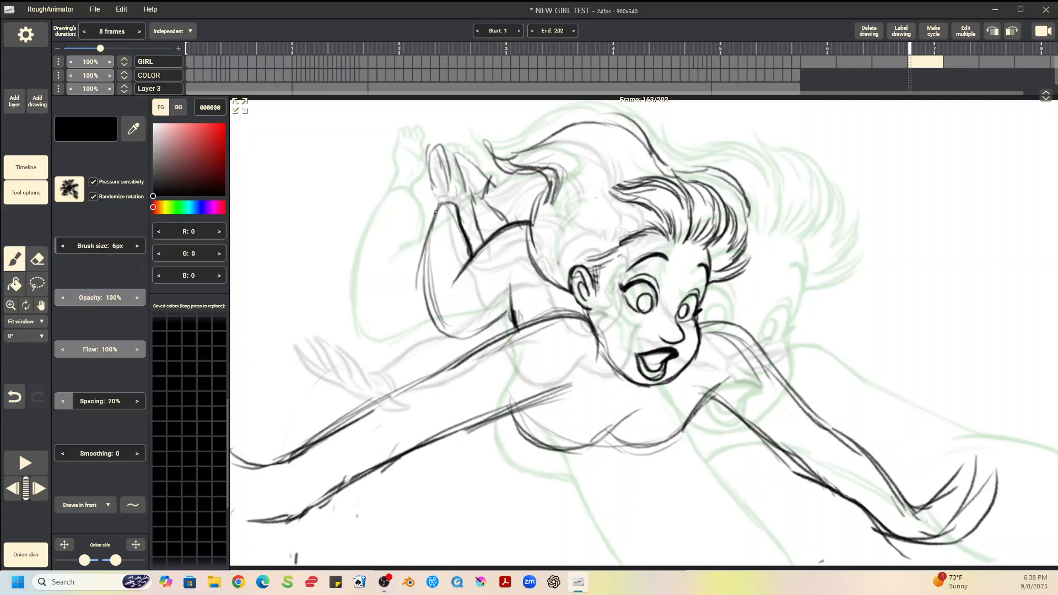
mouse_move(435, 212)
left_mouse_down()
mouse_move(424, 288)
mouse_move(441, 338)
left_mouse_up()
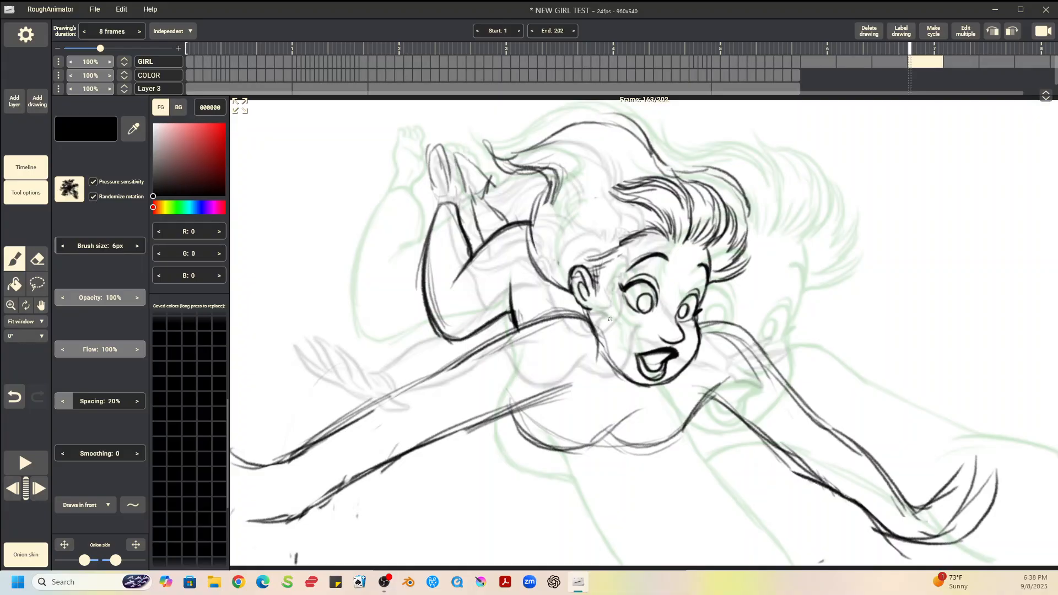
- Restate the left-side arm with darker contours and a wrist line, and erase the rough lines along the arm and lower leg
mouse_move(590, 326)
left_mouse_down()
mouse_move(556, 315)
mouse_move(491, 338)
mouse_move(378, 422)
mouse_move(440, 375)
mouse_move(328, 425)
left_mouse_up()
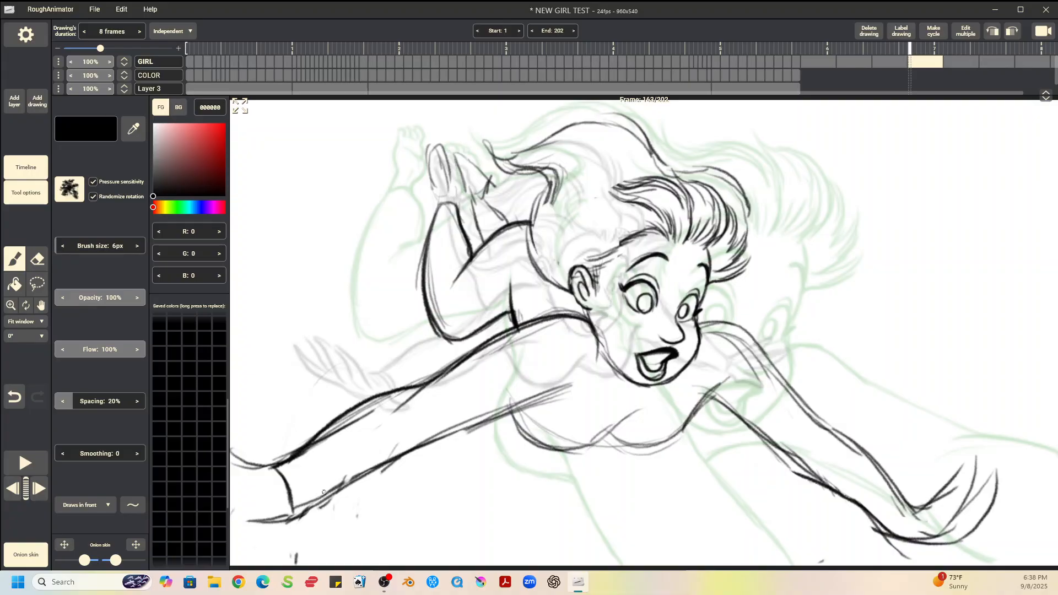
left_click_drag(292, 506, 582, 383)
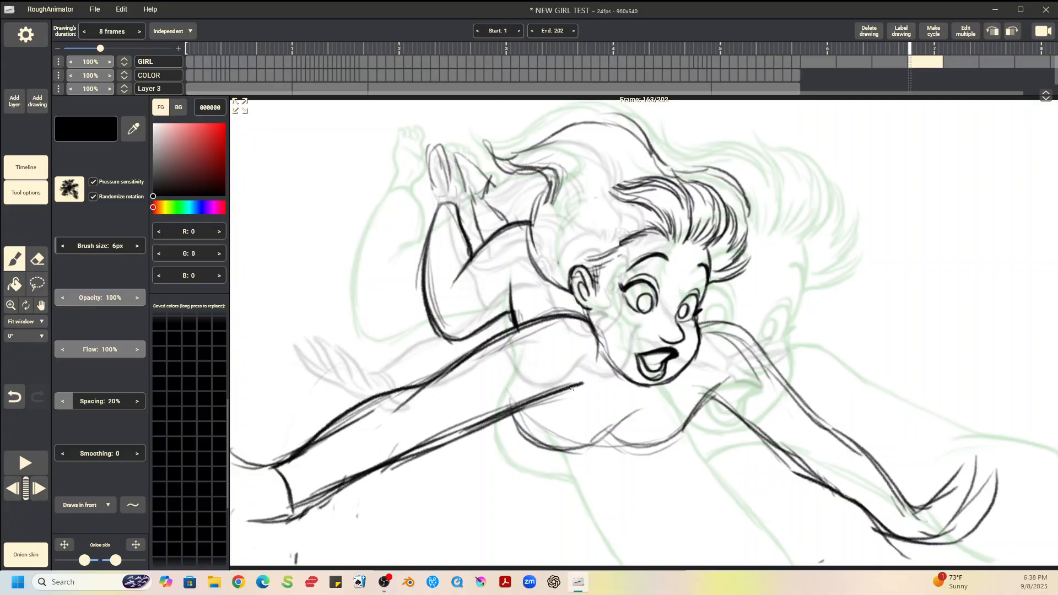
key("e")
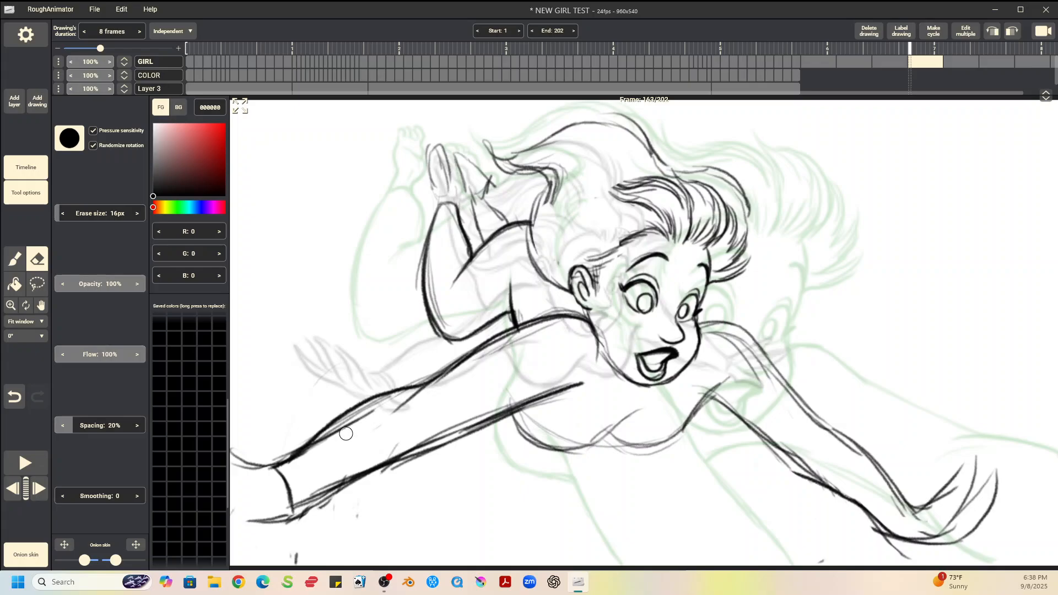
mouse_move(347, 434)
left_mouse_down()
mouse_move(401, 399)
mouse_move(317, 445)
left_mouse_up()
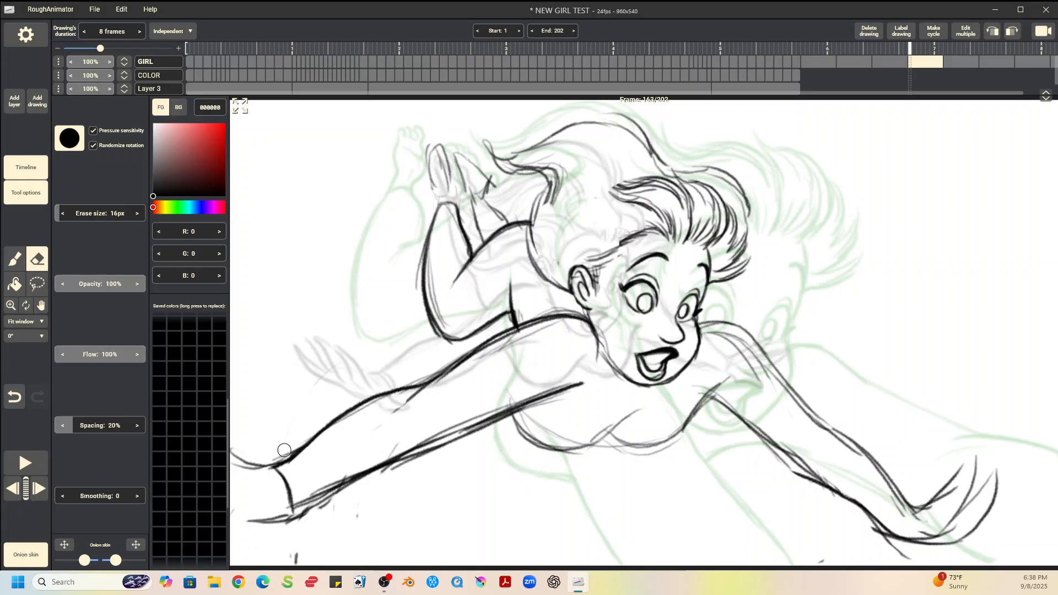
mouse_move(323, 507)
left_mouse_down()
mouse_move(415, 462)
mouse_move(326, 478)
mouse_move(514, 396)
mouse_move(439, 433)
left_mouse_up()
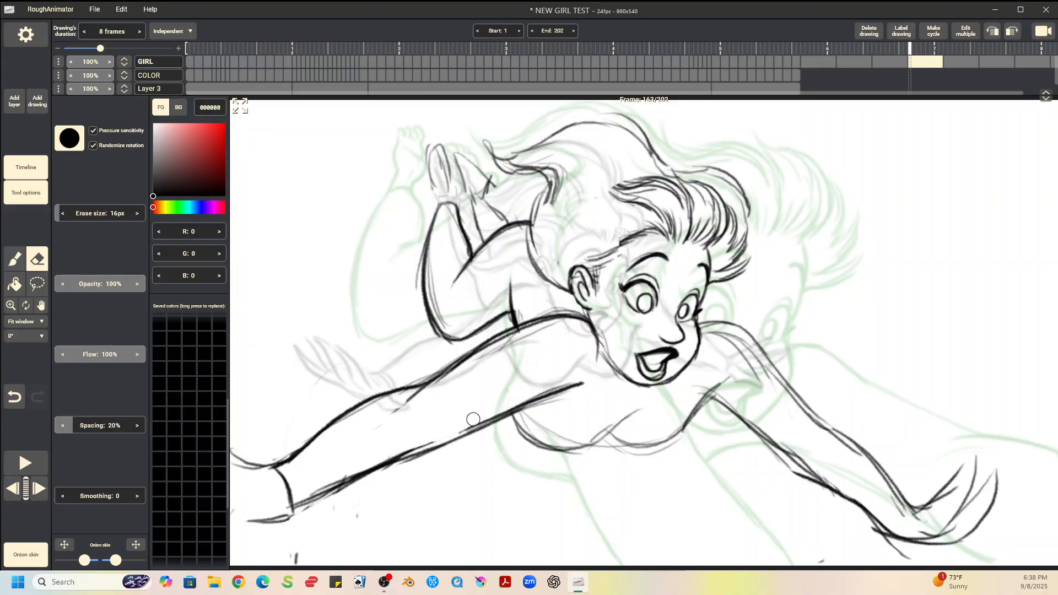
left_click_drag(527, 393, 560, 383)
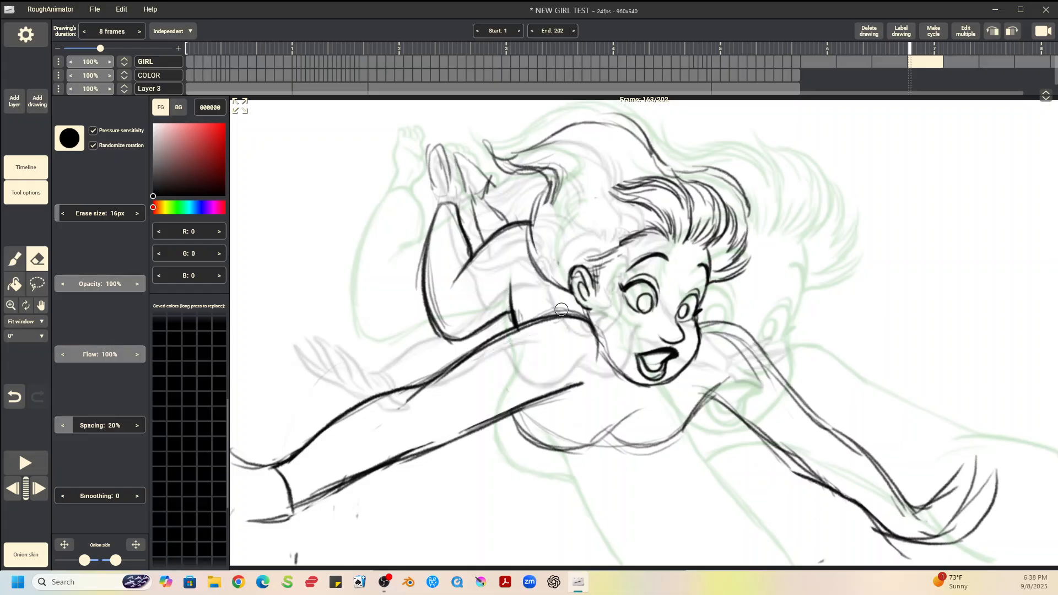
mouse_move(437, 254)
left_mouse_down()
mouse_move(439, 314)
mouse_move(433, 258)
left_mouse_up()
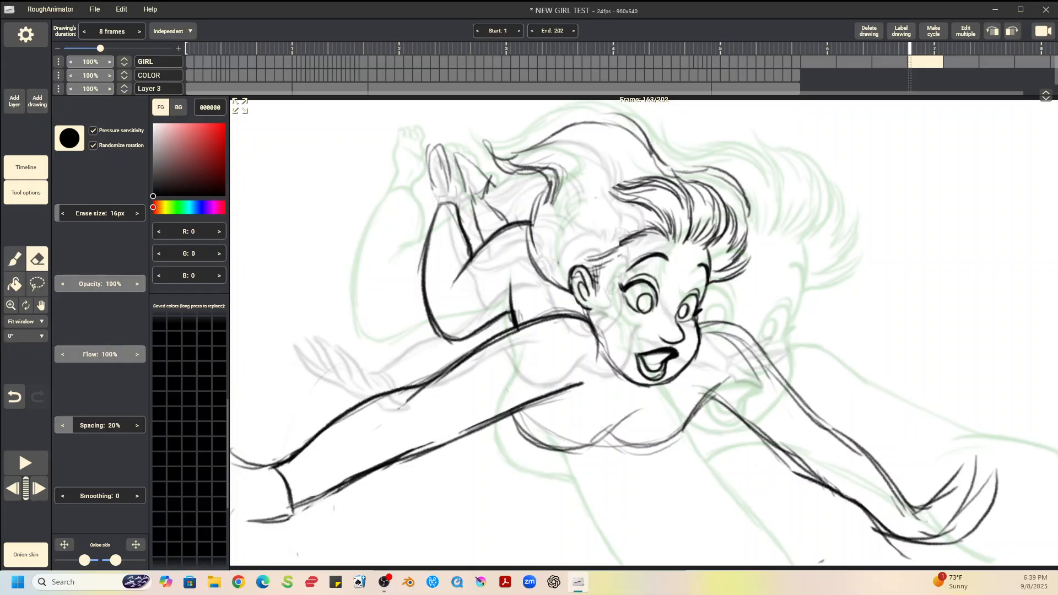
- Restate the hand contours at the end of the left-side arm out to the canvas edge and erase the leftover rough lines
key("b")
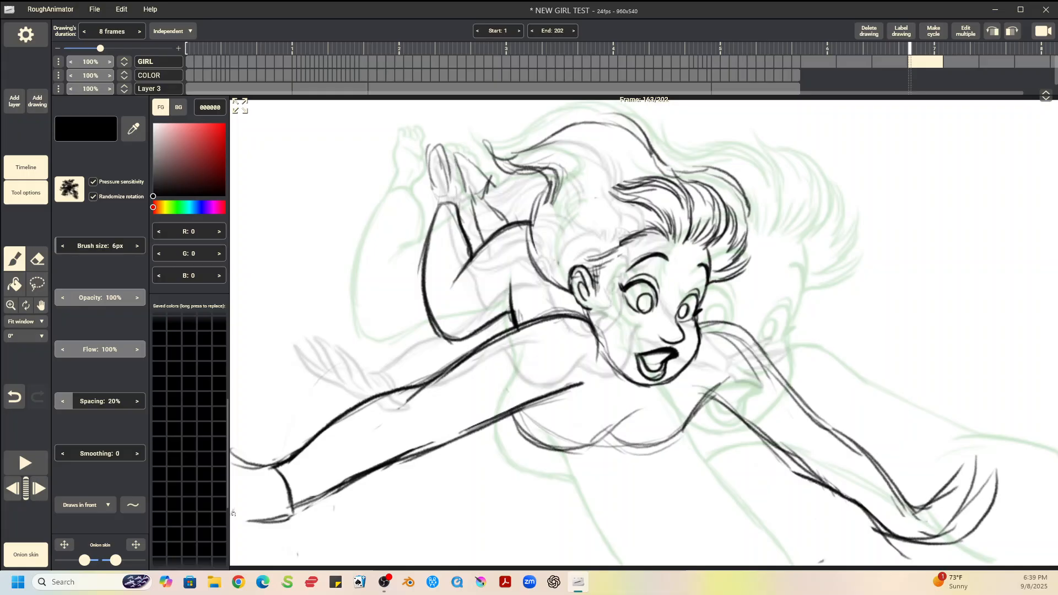
mouse_move(233, 514)
left_mouse_down()
mouse_move(303, 501)
mouse_move(230, 516)
left_mouse_up()
left_click_drag(276, 466, 230, 453)
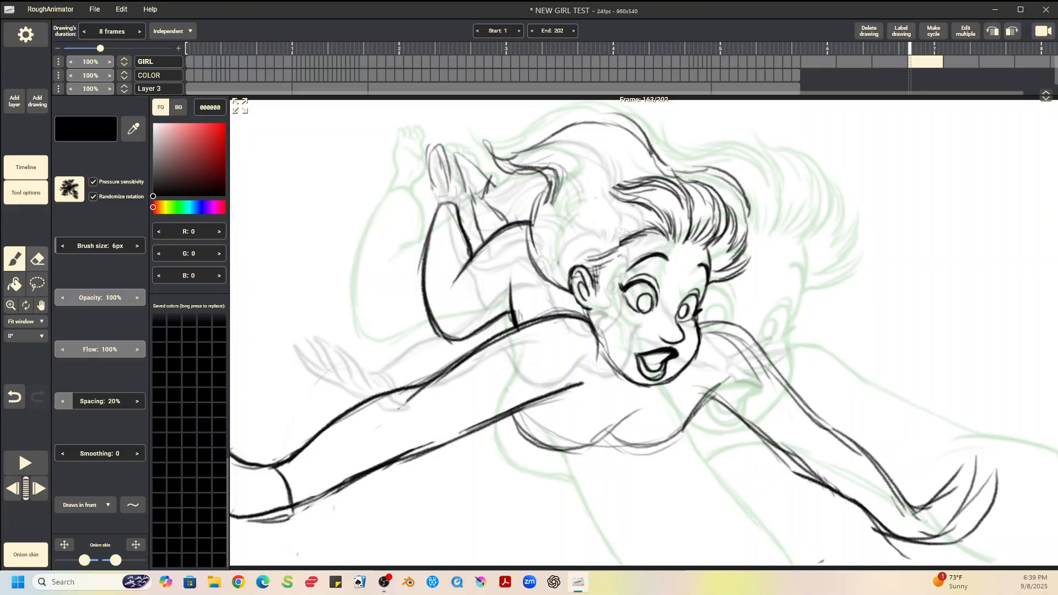
key("e")
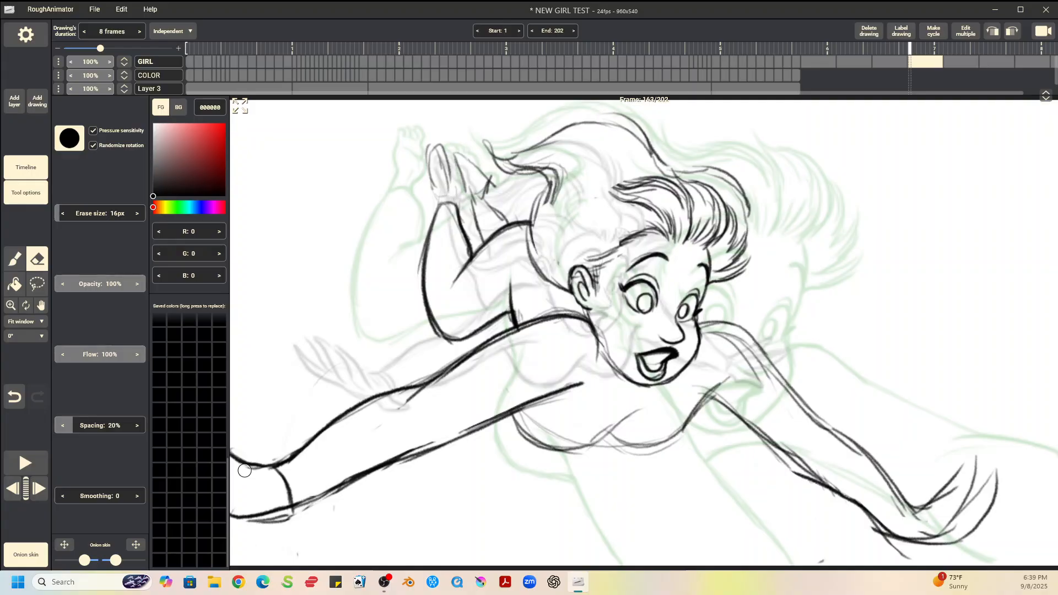
left_click_drag(244, 470, 237, 524)
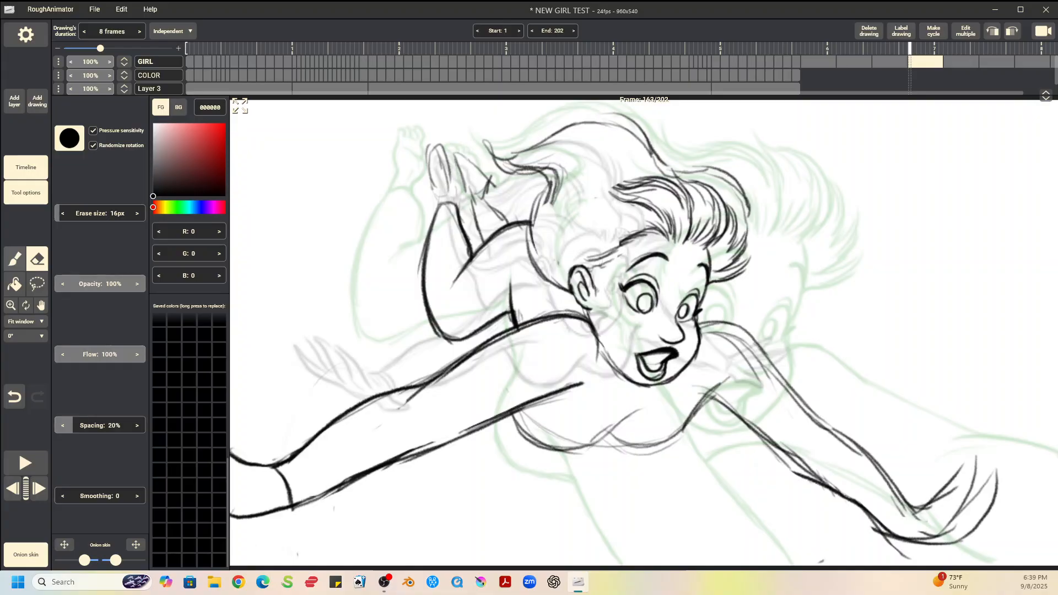
- Darken the hair behind the neck and add flowing strands around the ear, temple and crown
left_click(14, 259)
mouse_move(488, 150)
left_mouse_down()
mouse_move(549, 198)
mouse_move(523, 214)
mouse_move(551, 273)
mouse_move(608, 247)
mouse_move(562, 260)
left_mouse_up()
mouse_move(543, 276)
left_mouse_down()
mouse_move(589, 313)
mouse_move(627, 378)
left_mouse_up()
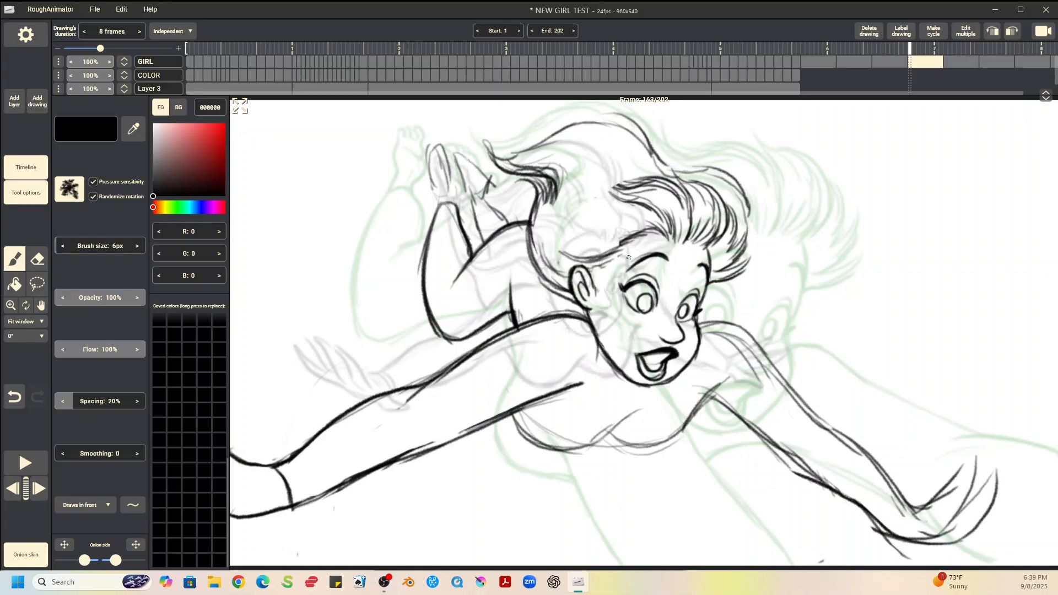
left_click_drag(620, 263, 592, 276)
left_click_drag(616, 269, 595, 283)
left_click_drag(600, 220, 556, 246)
mouse_move(657, 231)
left_mouse_down()
mouse_move(589, 246)
mouse_move(642, 229)
left_mouse_up()
left_click_drag(645, 224, 579, 208)
mouse_move(606, 167)
left_mouse_down()
mouse_move(618, 200)
mouse_move(639, 192)
mouse_move(698, 220)
left_mouse_up()
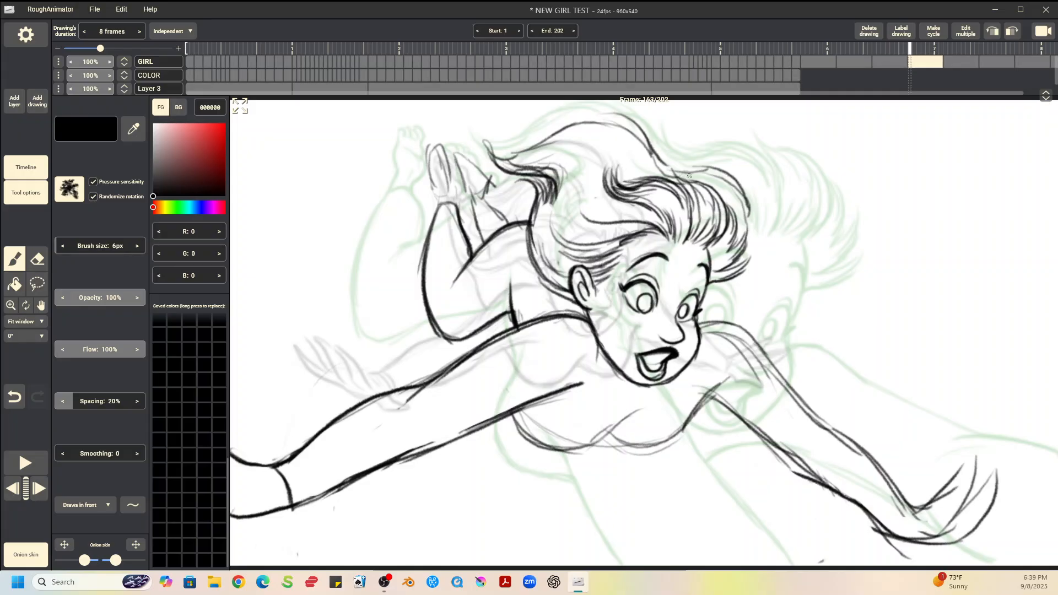
- Restate the outer hair silhouette from the top of the head around to the tips beside the brow
mouse_move(656, 160)
left_mouse_down()
mouse_move(728, 165)
mouse_move(753, 251)
left_mouse_up()
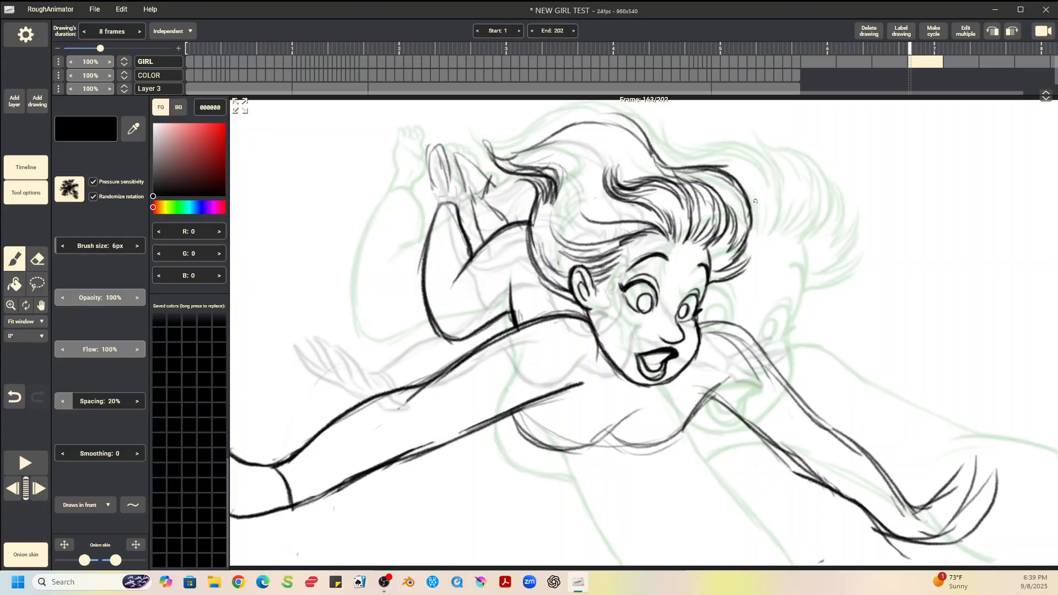
left_click_drag(756, 208, 714, 278)
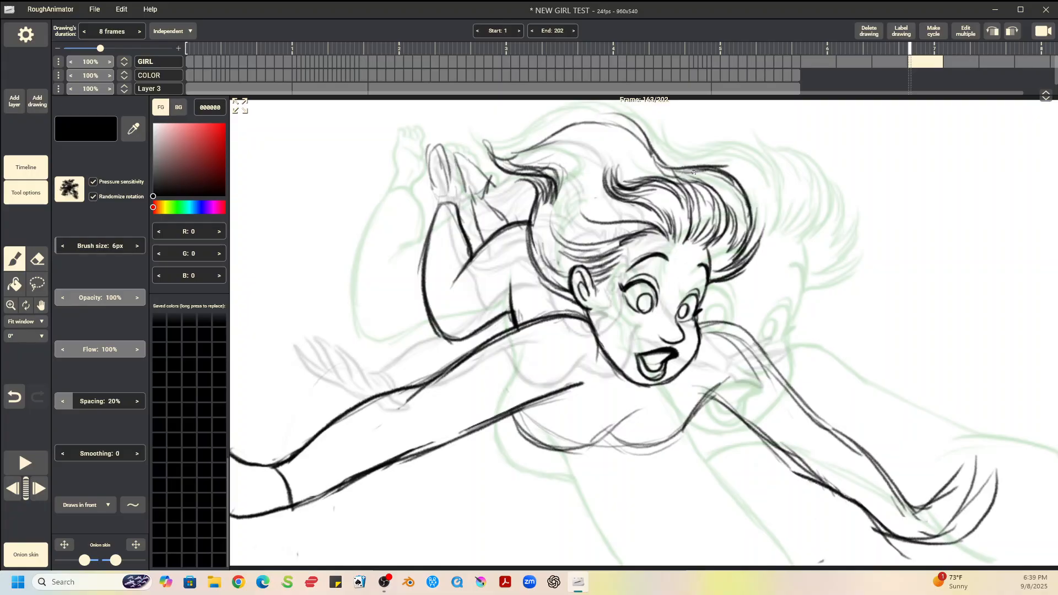
mouse_move(567, 112)
left_mouse_down()
mouse_move(647, 146)
mouse_move(524, 152)
left_mouse_up()
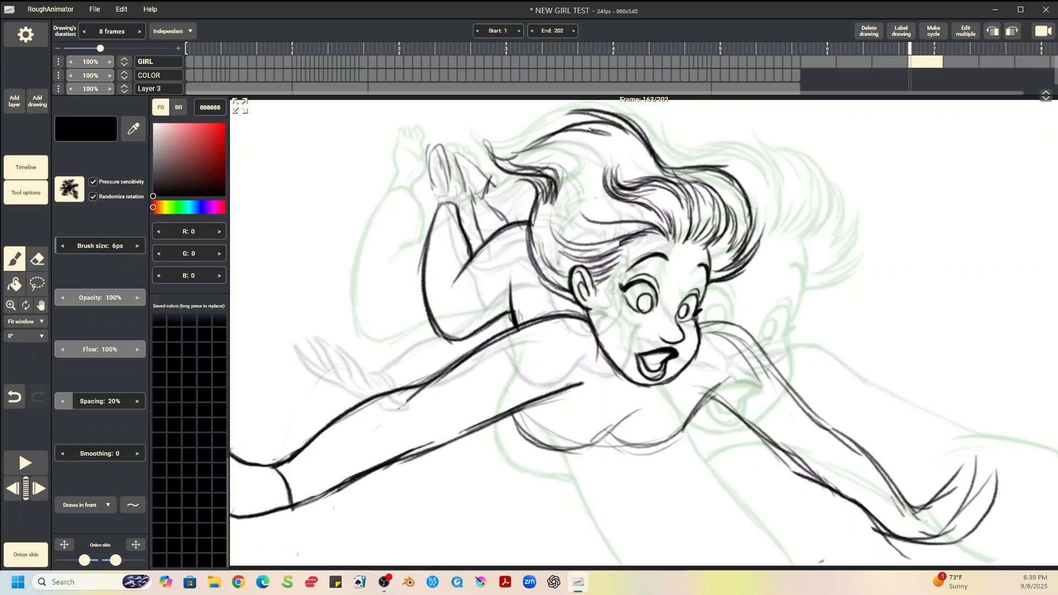
- Darken the trailing hair ends and draw both raised feet with toes, soles and ankles
mouse_move(592, 130)
left_mouse_down()
mouse_move(496, 165)
mouse_move(470, 204)
mouse_move(512, 227)
mouse_move(478, 242)
left_mouse_up()
mouse_move(439, 211)
left_mouse_down()
mouse_move(432, 149)
mouse_move(449, 138)
mouse_move(454, 204)
left_mouse_up()
mouse_move(467, 190)
left_mouse_down()
mouse_move(447, 176)
mouse_move(473, 183)
mouse_move(467, 146)
mouse_move(483, 154)
mouse_move(486, 192)
left_mouse_up()
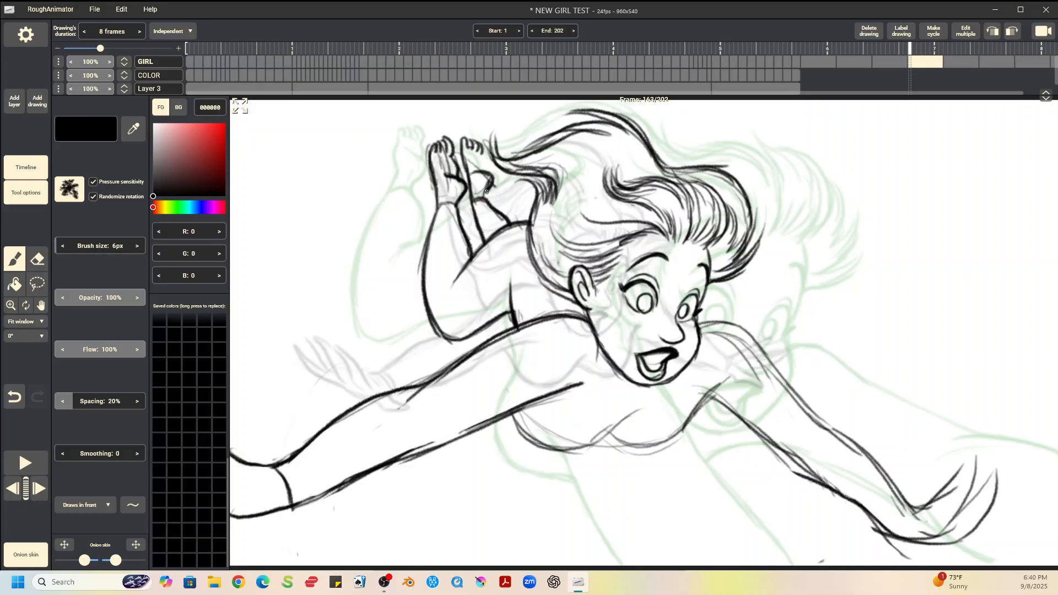
left_click_drag(494, 146, 486, 199)
- Restate the chest contours with darker lines and add the neck line beneath the jaw
left_click_drag(634, 414, 580, 450)
mouse_move(514, 413)
left_mouse_down()
mouse_move(544, 448)
mouse_move(627, 433)
mouse_move(607, 440)
mouse_move(624, 446)
mouse_move(727, 384)
left_mouse_up()
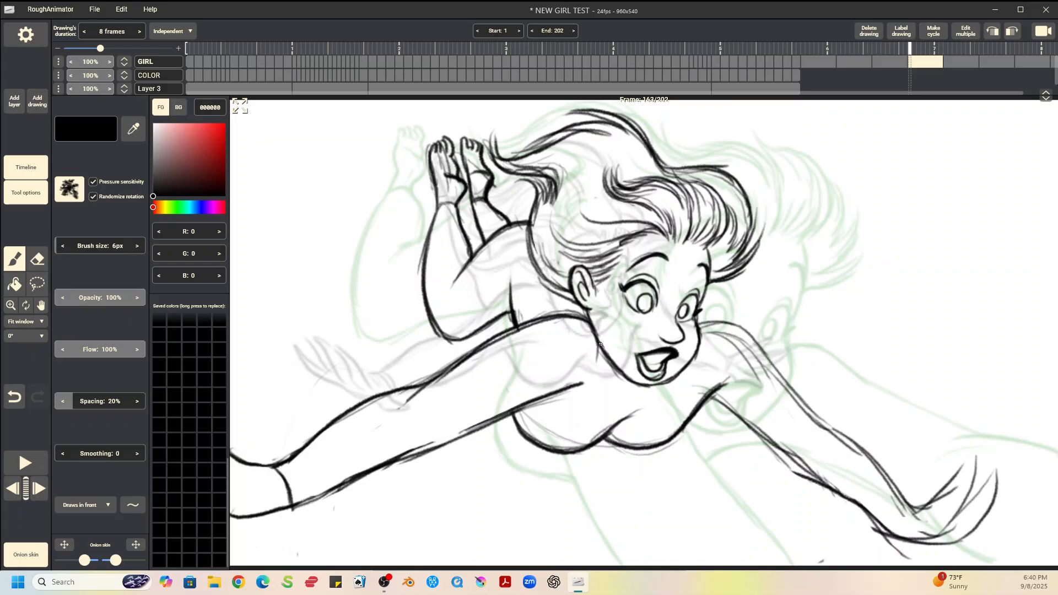
left_click_drag(602, 333, 593, 368)
- Restate the shoulder and both contours of the right-side arm down toward the wrist
mouse_move(697, 328)
left_mouse_down()
mouse_move(742, 330)
mouse_move(838, 435)
left_mouse_up()
left_click_drag(702, 396, 842, 498)
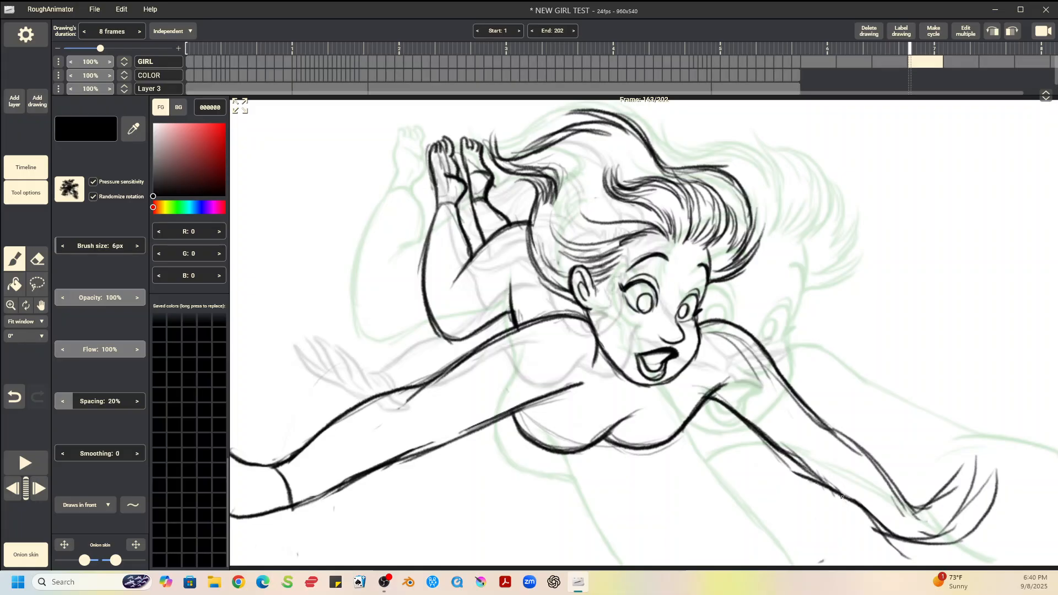
left_click_drag(787, 454, 851, 503)
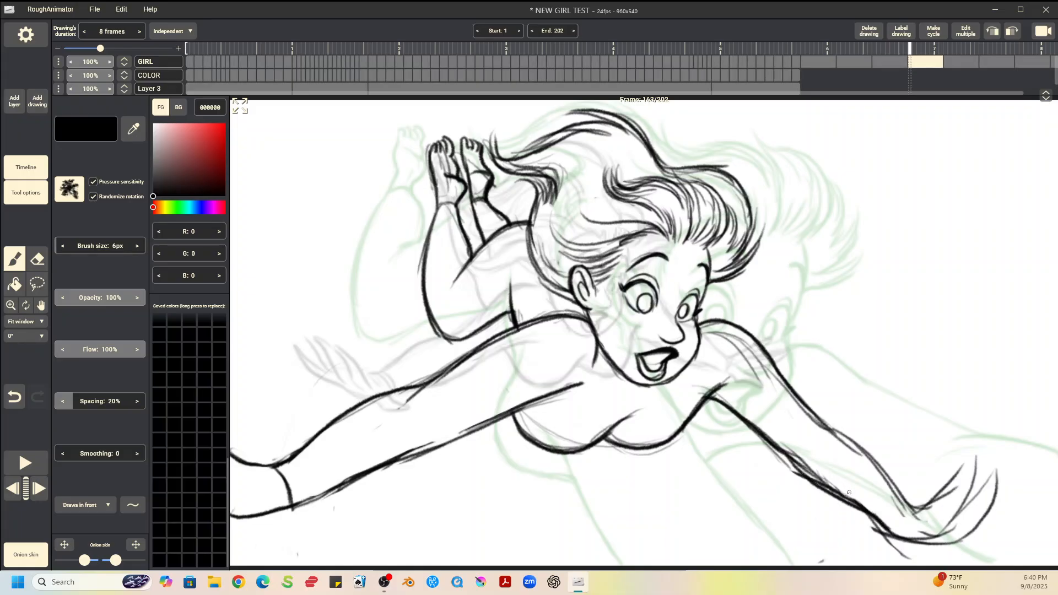
- Erase the rough lines on the right-side shoulder, along both arm contours and around the hand
left_click(37, 259)
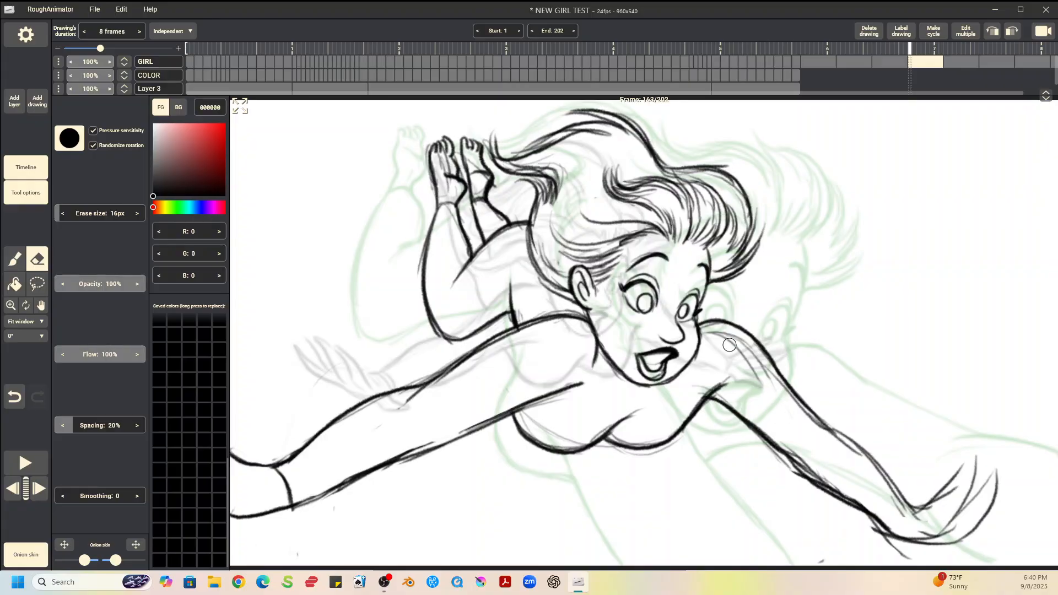
left_click_drag(747, 347, 712, 335)
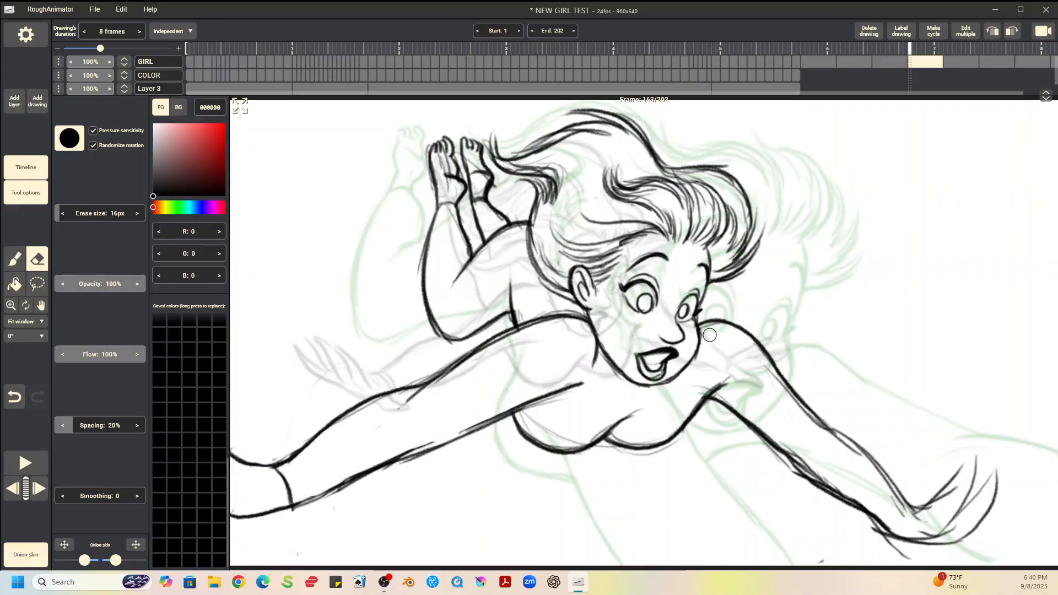
mouse_move(794, 458)
left_mouse_down()
mouse_move(825, 479)
mouse_move(795, 477)
left_mouse_up()
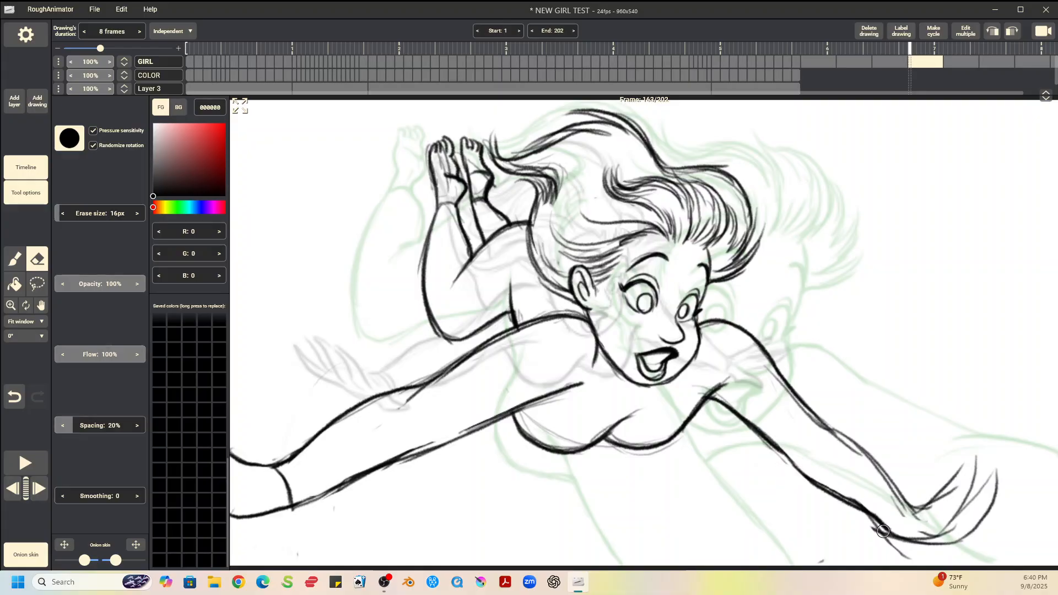
left_click_drag(883, 531, 898, 544)
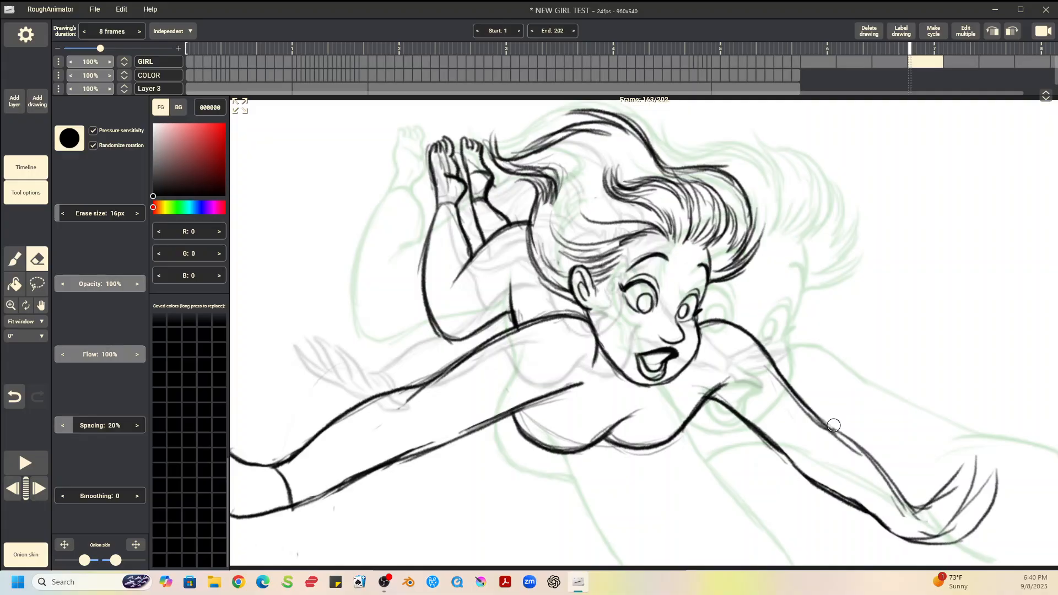
mouse_move(769, 371)
left_mouse_down()
mouse_move(955, 529)
mouse_move(943, 526)
mouse_move(938, 511)
mouse_move(957, 517)
mouse_move(977, 484)
left_mouse_up()
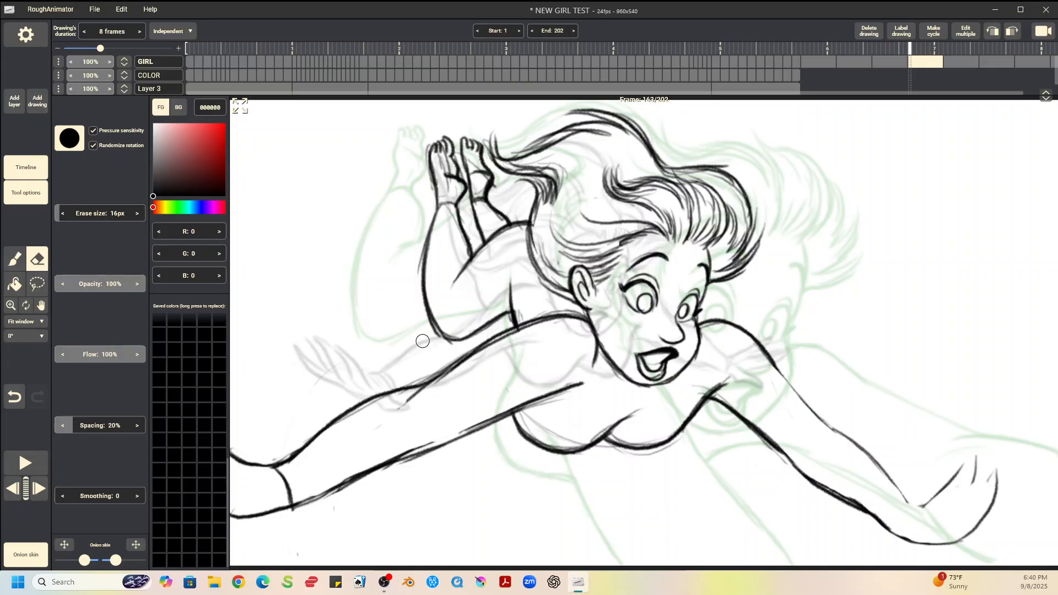
- Draw the right-side wrist line and rework the arm's upper contour, erasing the heavy stroke and redrawing it cleanly
key("b")
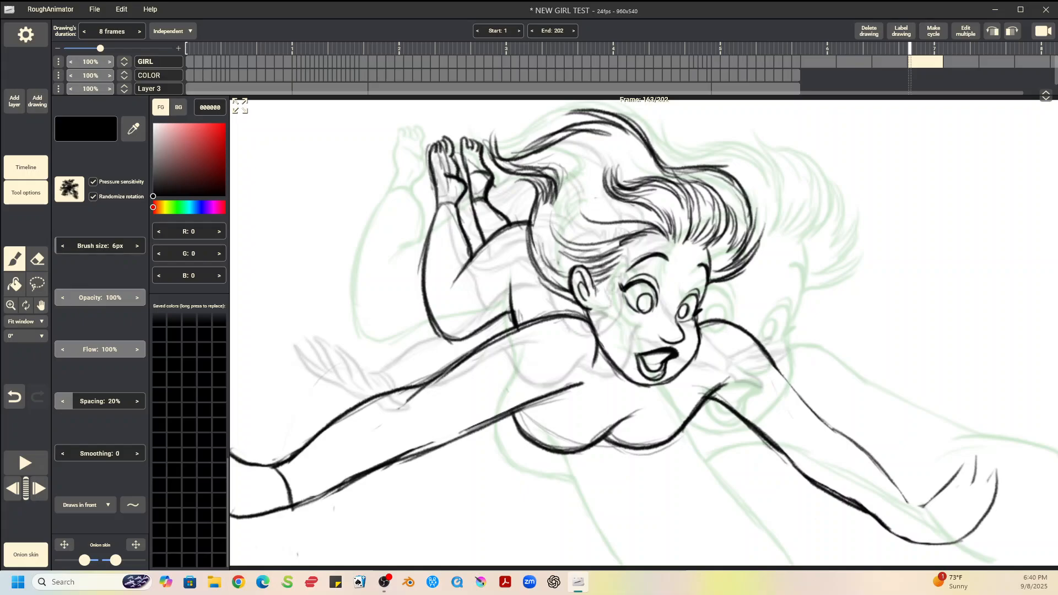
mouse_move(904, 499)
left_mouse_down()
mouse_move(903, 528)
mouse_move(893, 525)
left_mouse_up()
mouse_move(822, 431)
left_mouse_down()
mouse_move(767, 358)
mouse_move(840, 447)
left_mouse_up()
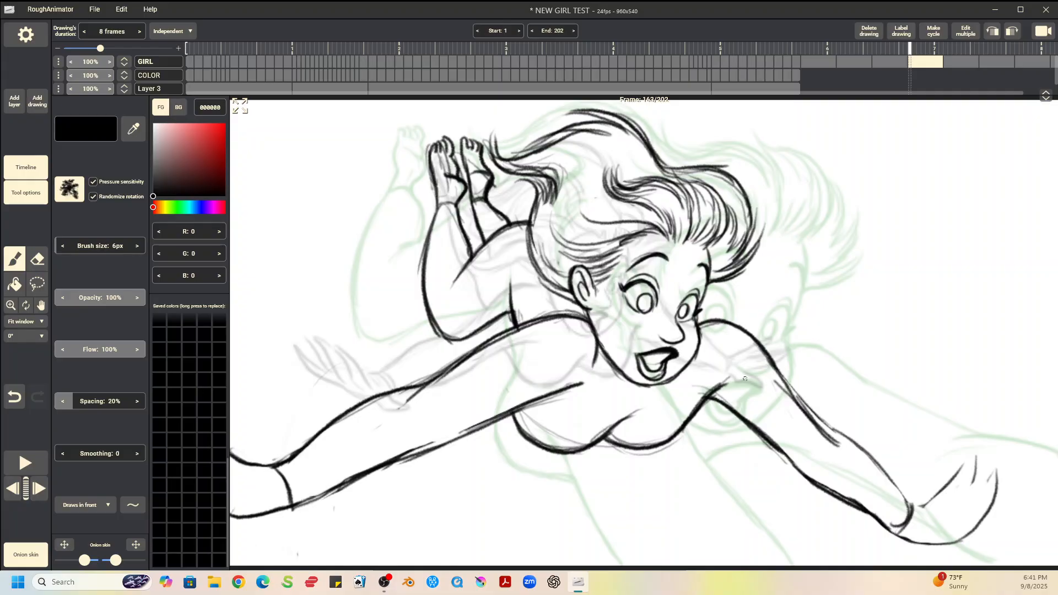
left_click(36, 259)
left_click_drag(780, 385, 844, 456)
left_click(15, 259)
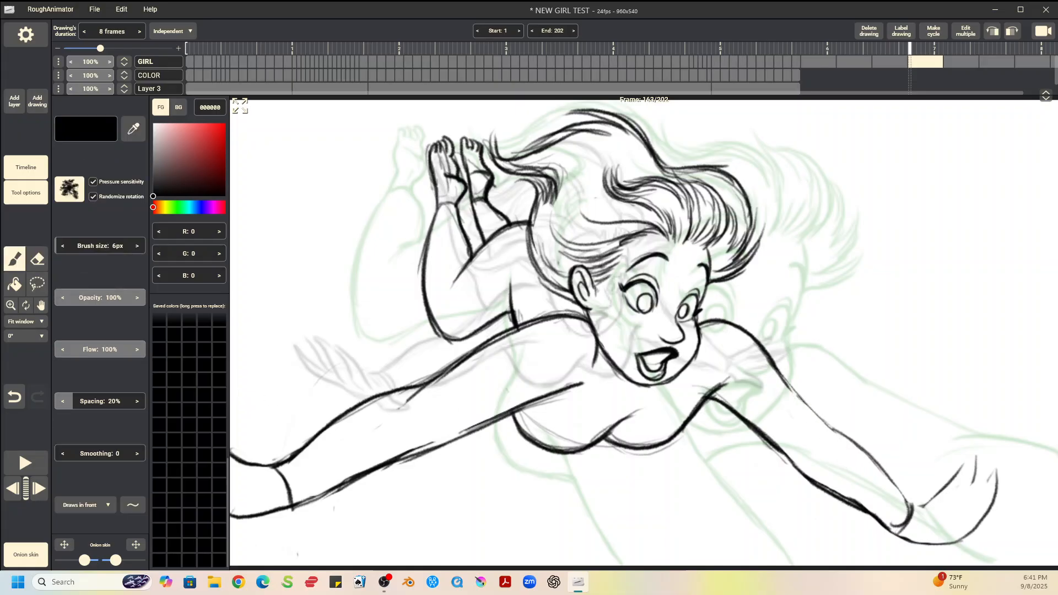
mouse_move(777, 372)
left_mouse_down()
mouse_move(909, 504)
mouse_move(898, 530)
mouse_move(1001, 528)
mouse_move(937, 546)
mouse_move(889, 531)
left_mouse_up()
- Draw the right-side hand with outstretched fingers and thumb, and erase the rough lines inside the fingers and palm
mouse_move(958, 517)
left_mouse_down()
mouse_move(1009, 446)
mouse_move(1006, 473)
mouse_move(970, 527)
mouse_move(952, 502)
mouse_move(1009, 450)
left_mouse_up()
mouse_move(944, 500)
left_mouse_down()
mouse_move(999, 429)
mouse_move(1001, 457)
mouse_move(963, 464)
mouse_move(915, 506)
left_mouse_up()
key("e")
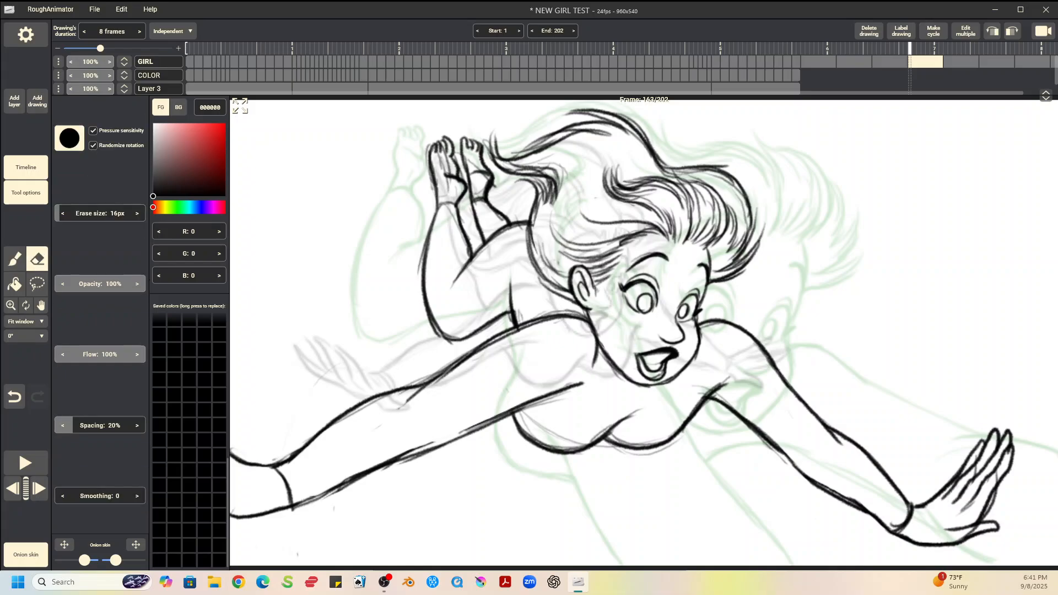
mouse_move(976, 470)
left_mouse_down()
mouse_move(997, 498)
mouse_move(985, 518)
left_mouse_up()
left_click_drag(1001, 470, 1000, 478)
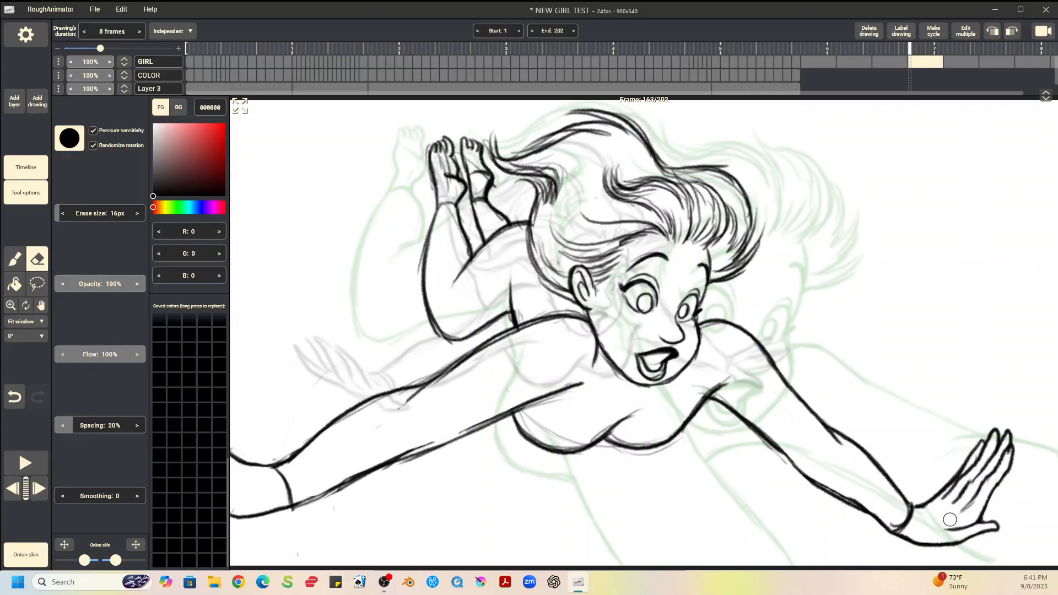
- Check the motion in playback and by flipping between the drawings at frames 163, 171 and 179
key("space")
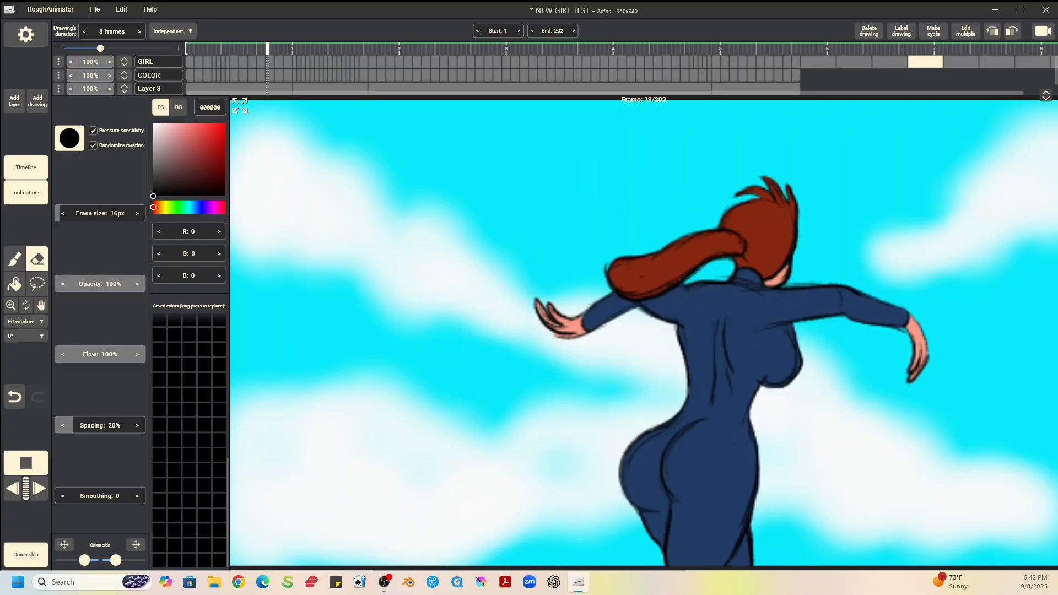
key("space")
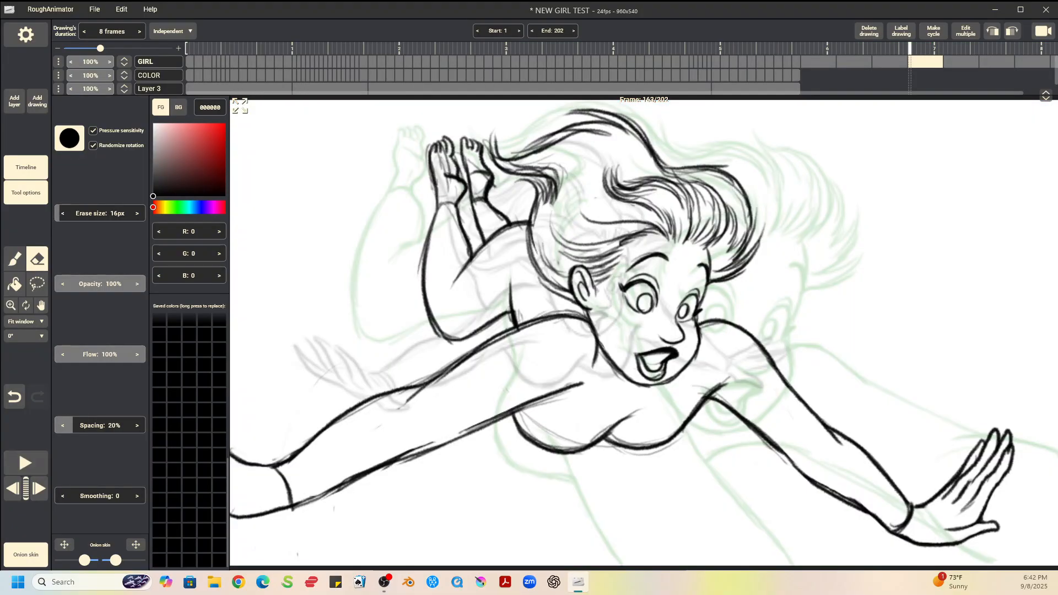
key("Right")
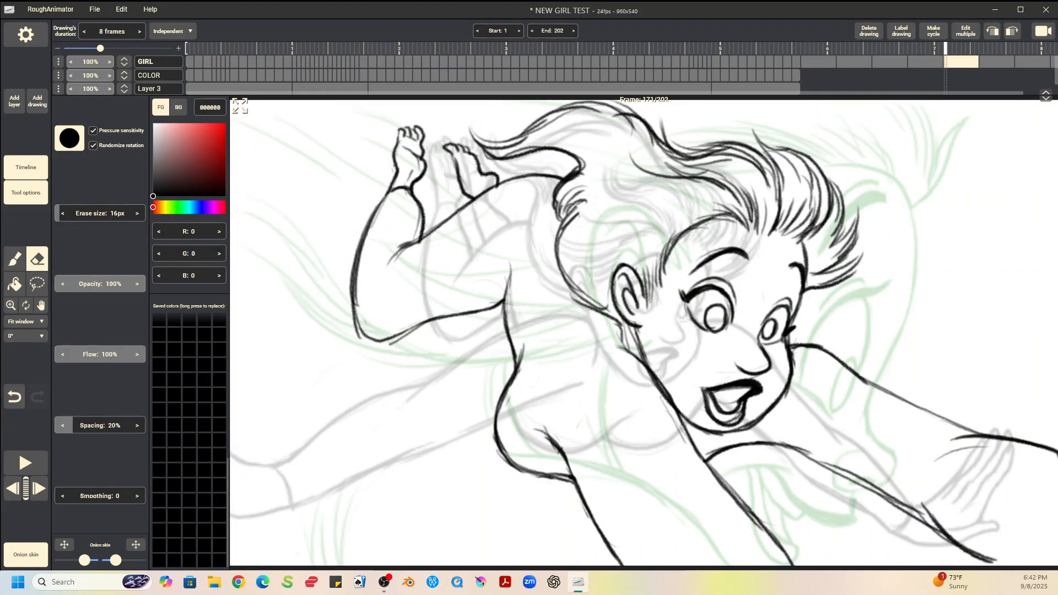
key("Left")
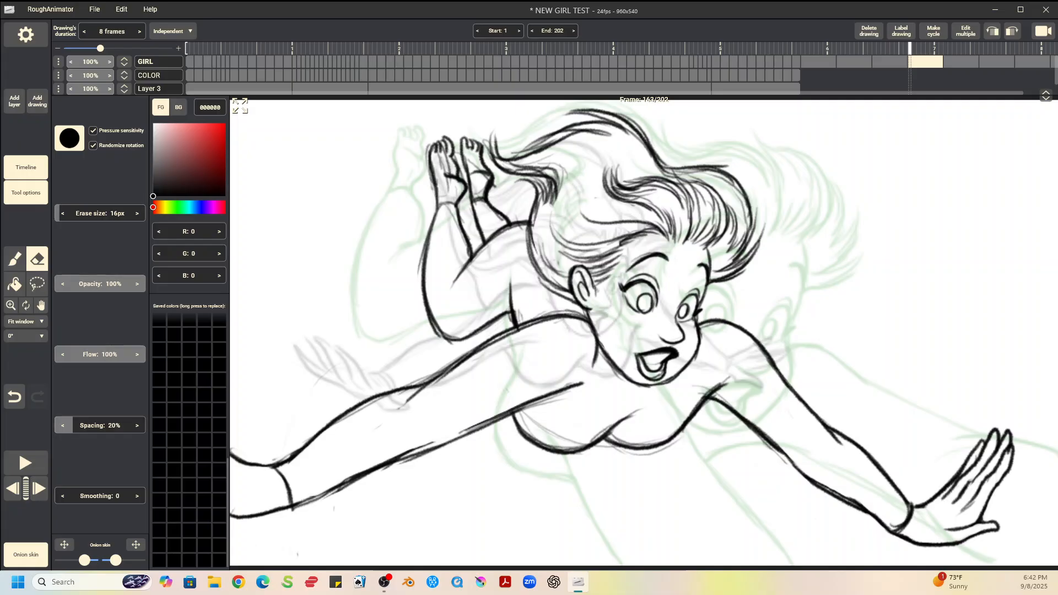
key("Right")
key("Right")
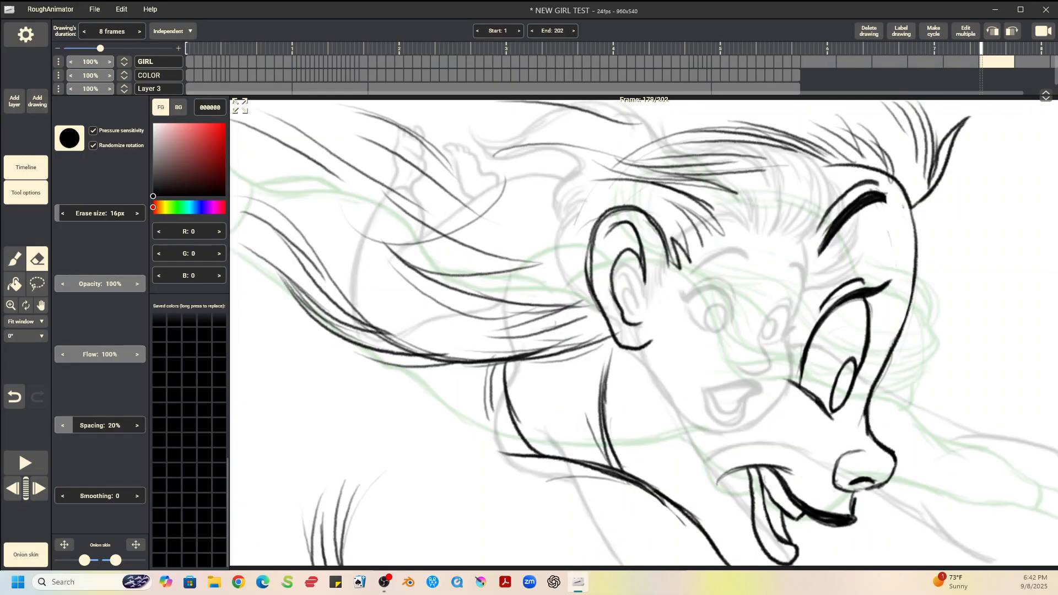
key("Left")
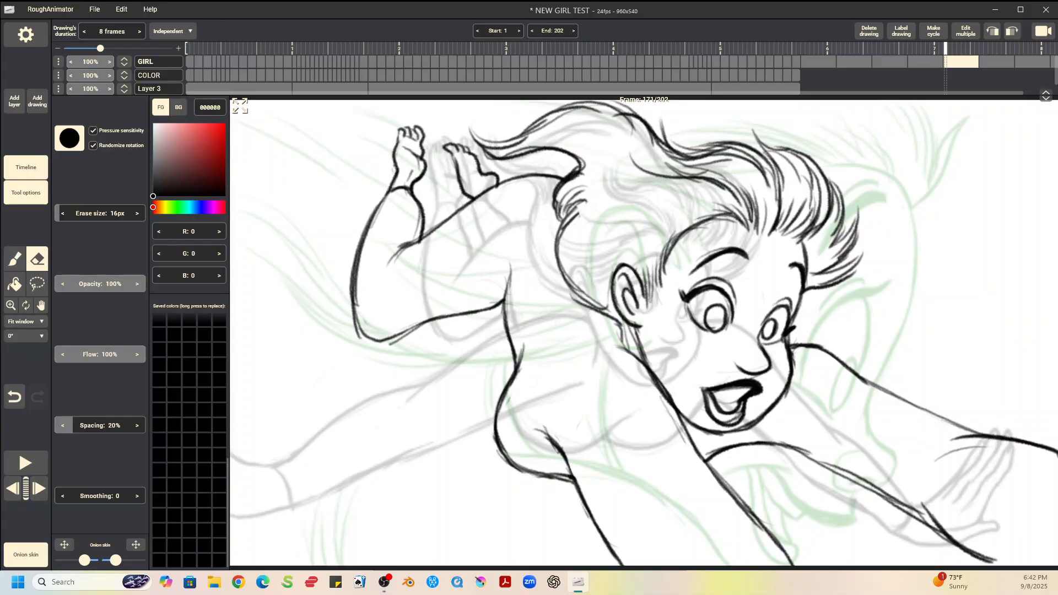
key("Right")
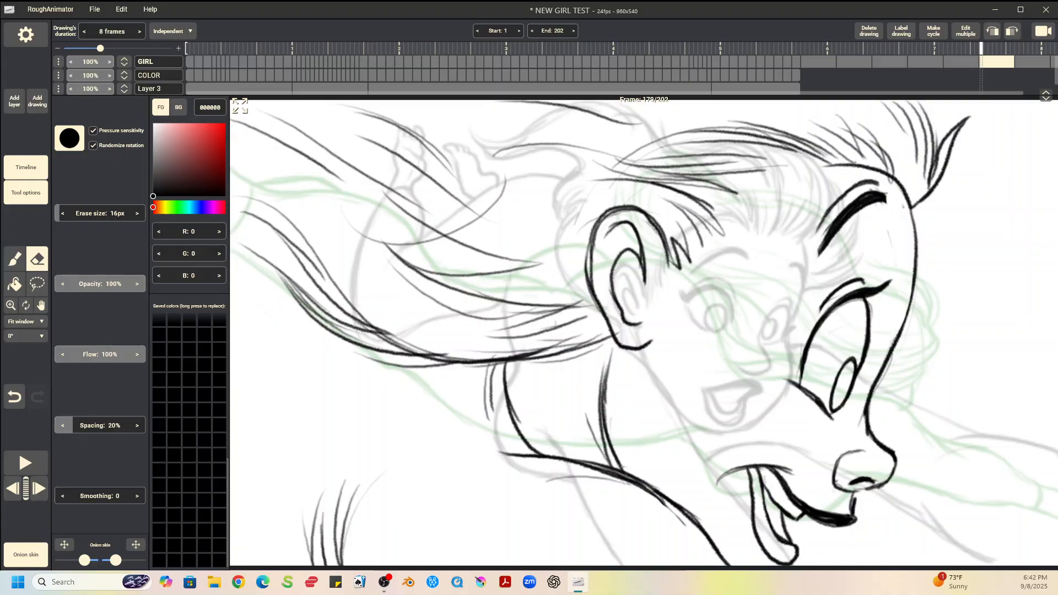
key("Left")
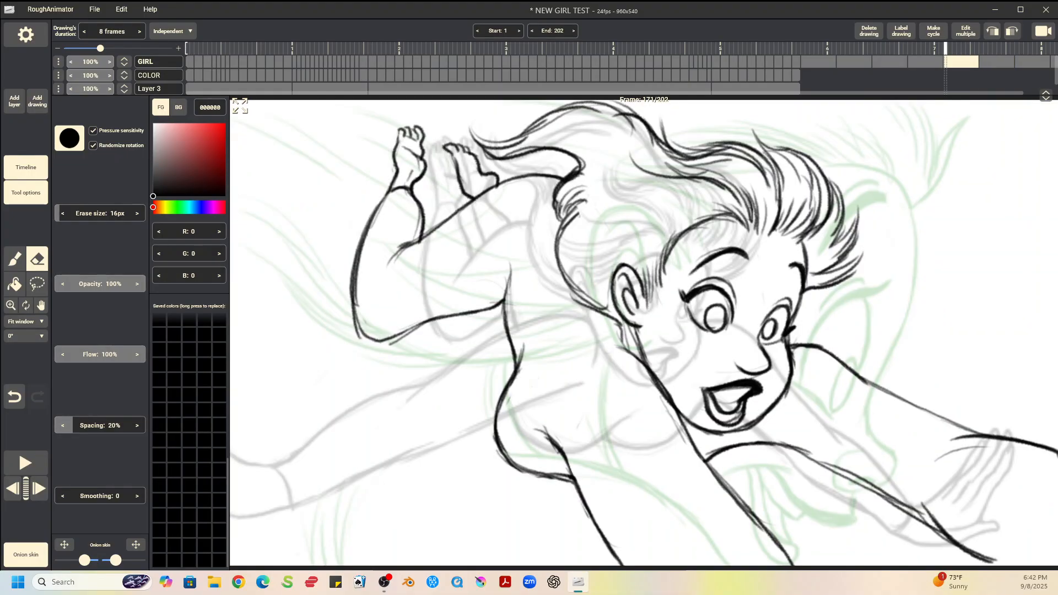
key("Right")
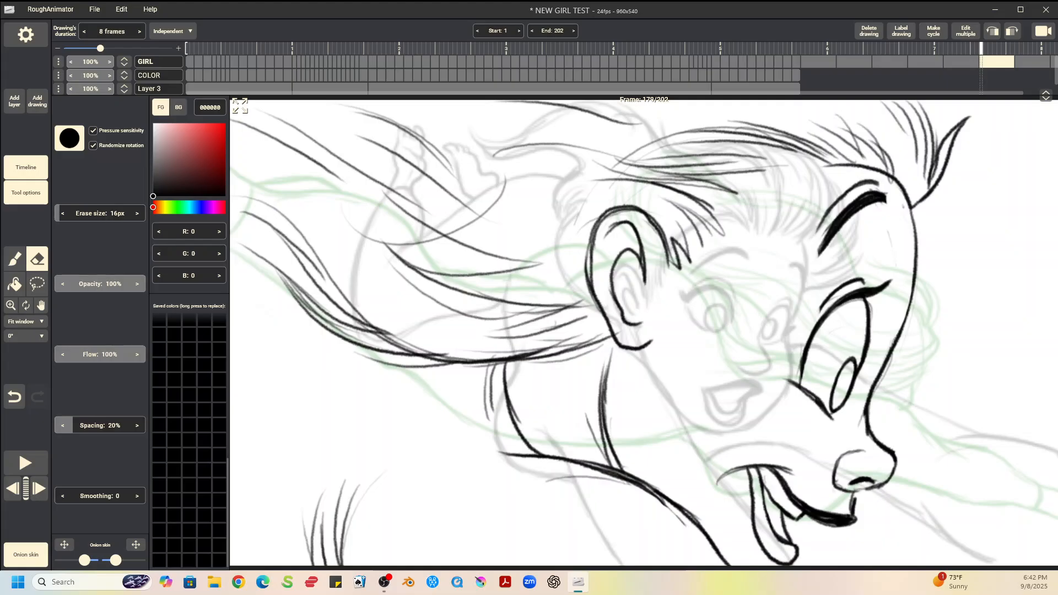
key("Left")
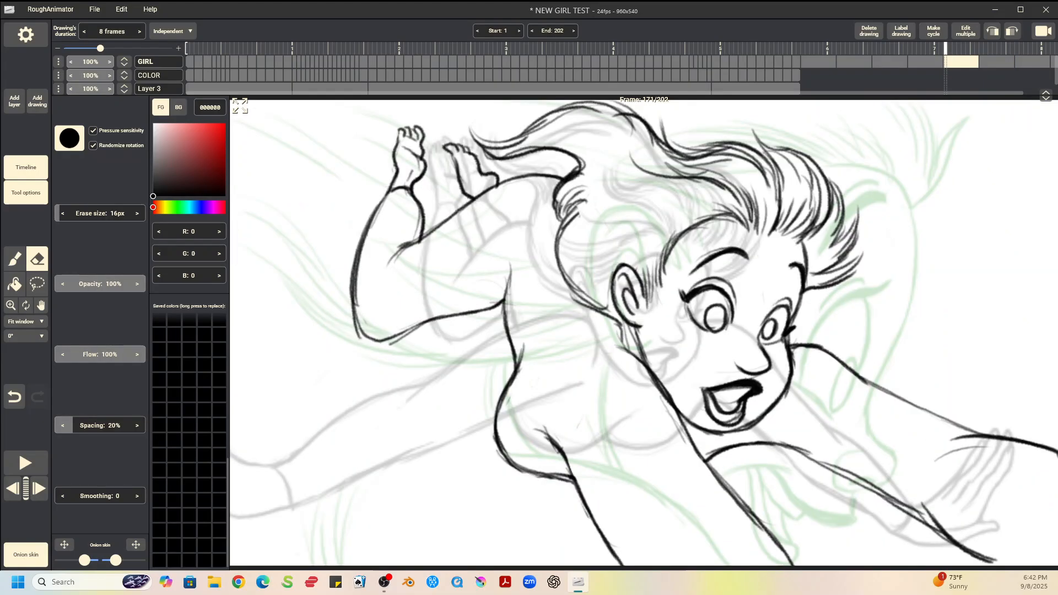
- Add a blank drawing at frame 179, between the pose at frame 171 and the following close-up, and switch to the brush
left_click(38, 100)
left_click(46, 124)
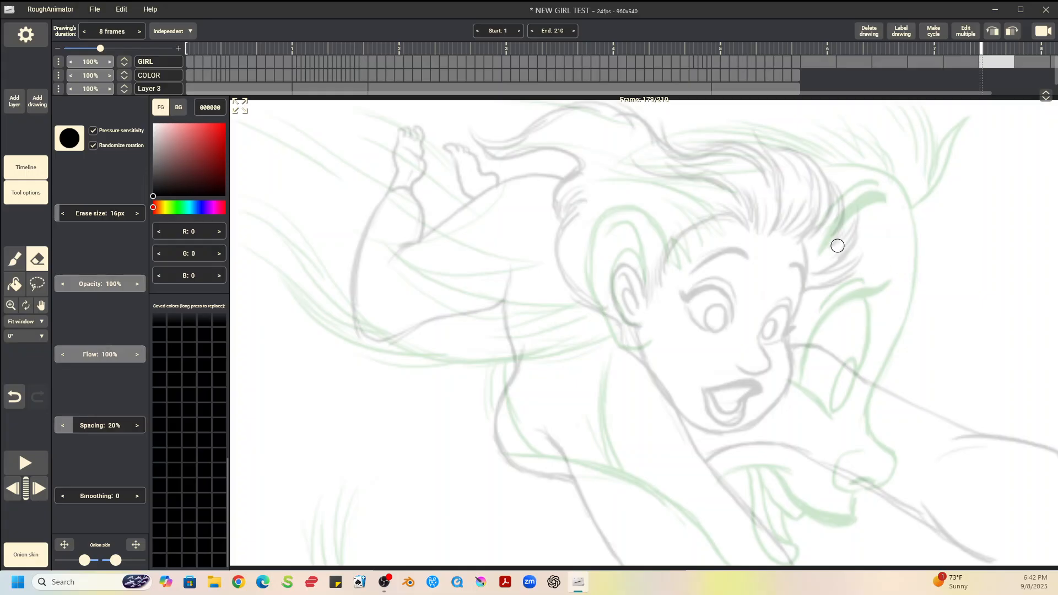
key("b")
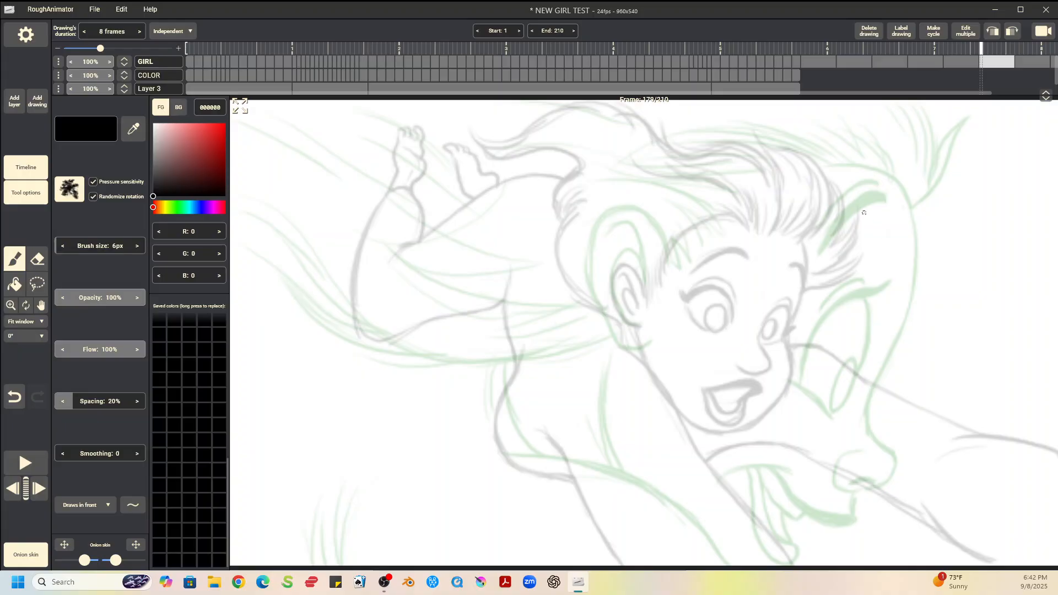
- Rough in the head outline on the frame-179 drawing: forehead, brow dip, cheek, chin and jaw curving up toward the ear
mouse_move(854, 192)
left_mouse_down()
mouse_move(864, 298)
mouse_move(837, 347)
left_mouse_up()
mouse_move(875, 208)
left_mouse_down()
mouse_move(874, 248)
mouse_move(831, 352)
mouse_move(832, 394)
left_mouse_up()
mouse_move(827, 357)
left_mouse_down()
mouse_move(835, 402)
mouse_move(762, 471)
left_mouse_up()
left_click_drag(592, 364, 689, 488)
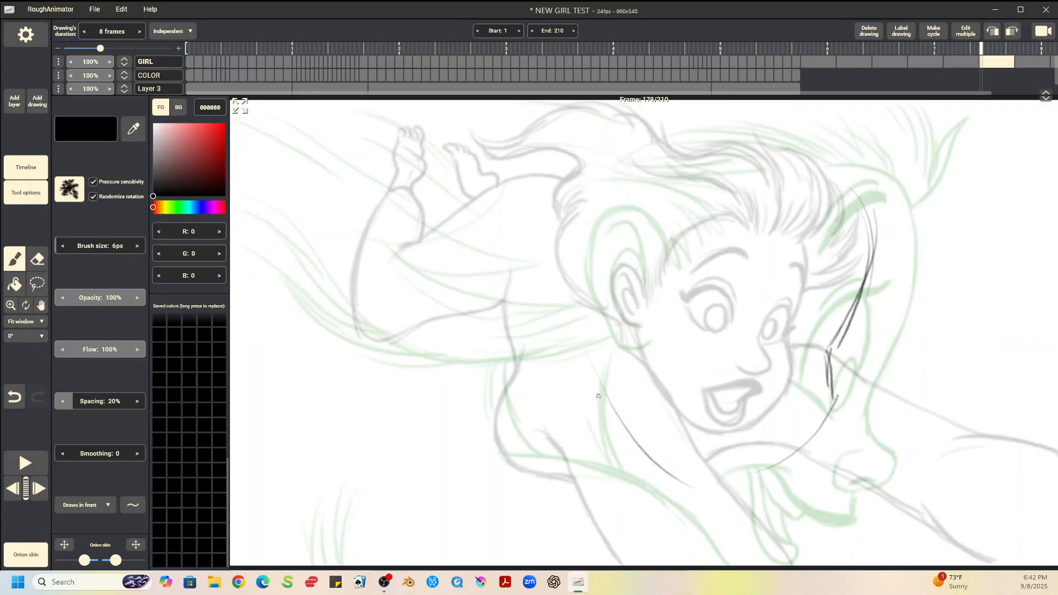
mouse_move(605, 411)
left_mouse_down()
mouse_move(707, 497)
mouse_move(829, 417)
left_mouse_up()
left_click_drag(682, 486, 815, 417)
left_click_drag(578, 314, 621, 410)
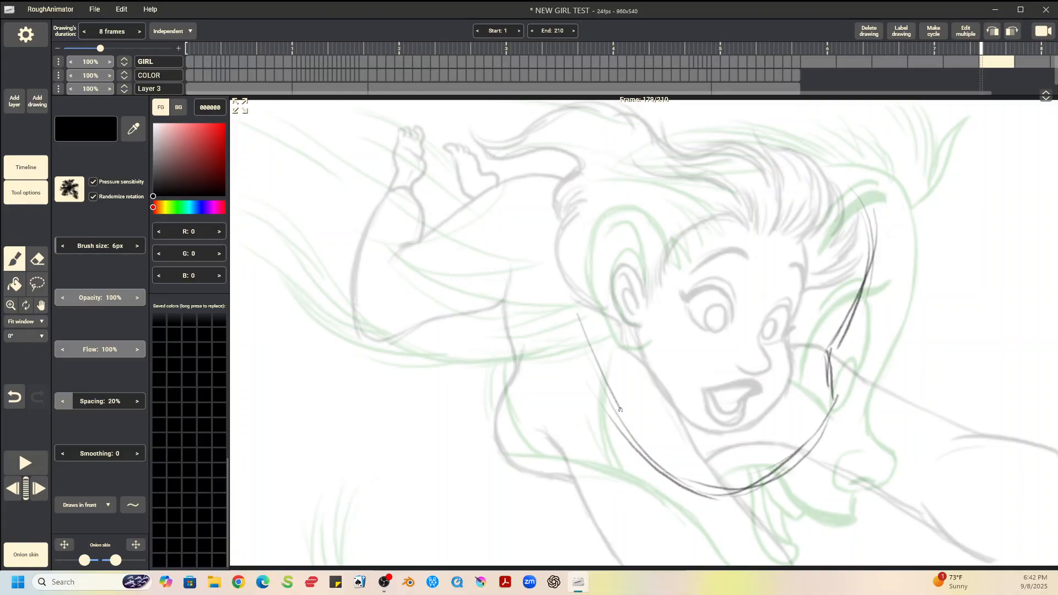
left_click_drag(671, 466, 606, 310)
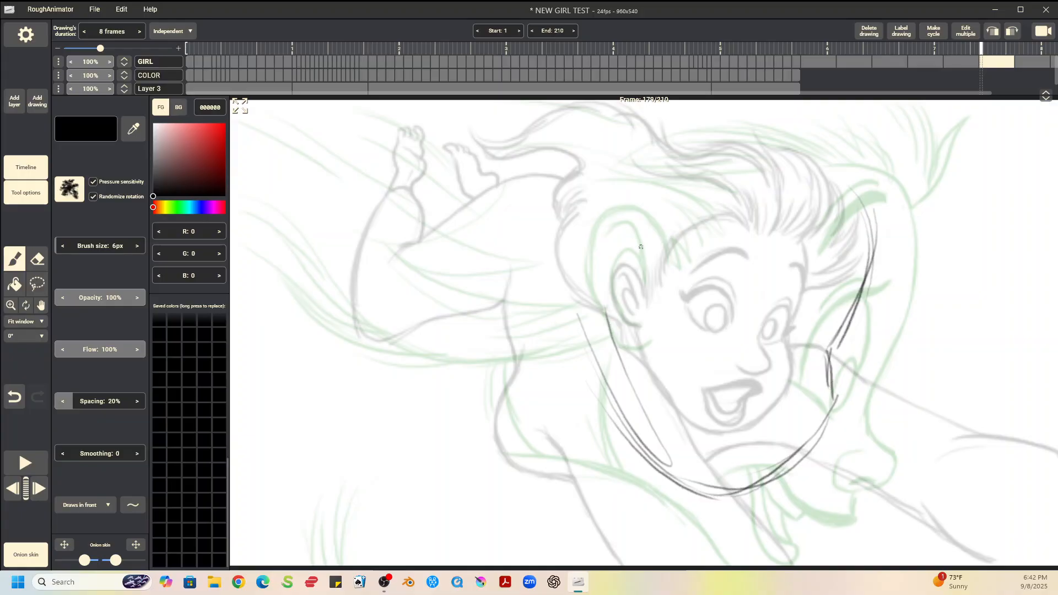
- Draw the ear with its inner folds and restate the jawline from the earlobe down to the chin
mouse_move(650, 263)
left_mouse_down()
mouse_move(620, 229)
mouse_move(603, 253)
mouse_move(604, 302)
left_mouse_up()
mouse_move(628, 227)
left_mouse_down()
mouse_move(654, 261)
mouse_move(609, 232)
mouse_move(616, 330)
mouse_move(636, 332)
mouse_move(636, 250)
mouse_move(645, 291)
left_mouse_up()
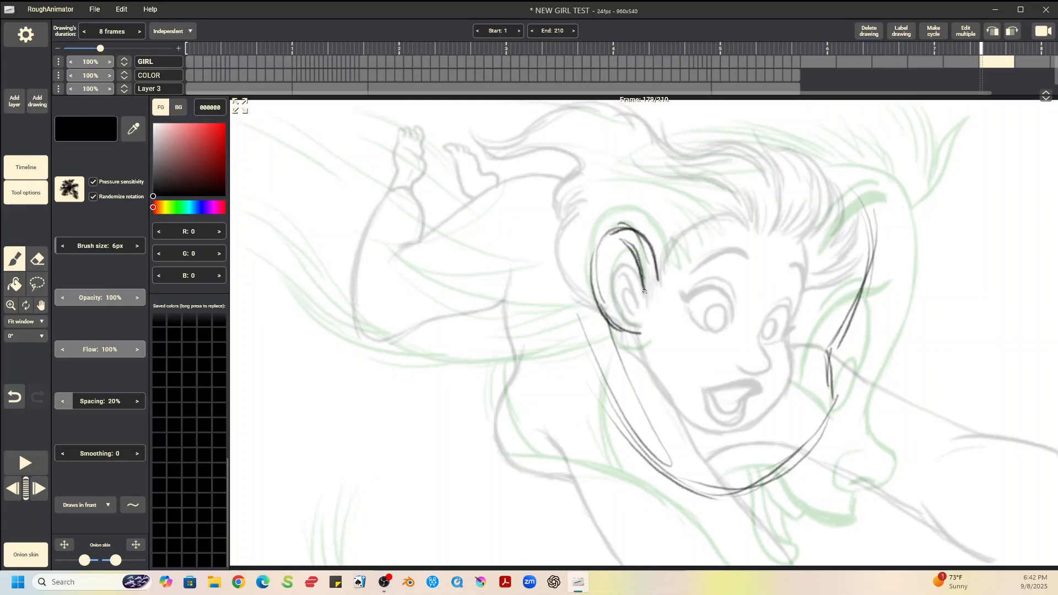
mouse_move(605, 253)
left_mouse_down()
mouse_move(644, 283)
mouse_move(637, 238)
mouse_move(620, 301)
left_mouse_up()
left_click_drag(630, 264, 617, 306)
mouse_move(622, 225)
left_mouse_down()
mouse_move(601, 319)
mouse_move(641, 335)
mouse_move(671, 451)
left_mouse_up()
left_click_drag(613, 342, 710, 481)
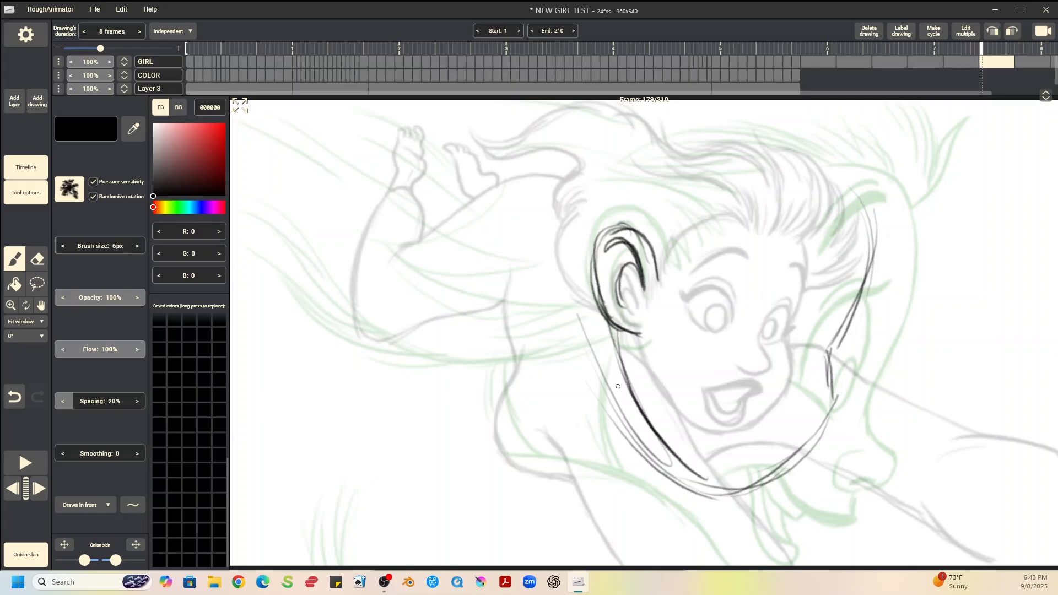
left_click_drag(621, 392, 744, 485)
- Sketch two curved eye-line guides across the face and rough in the near eye's oval on them
mouse_move(673, 298)
left_mouse_down()
mouse_move(780, 341)
mouse_move(809, 332)
mouse_move(850, 358)
left_mouse_up()
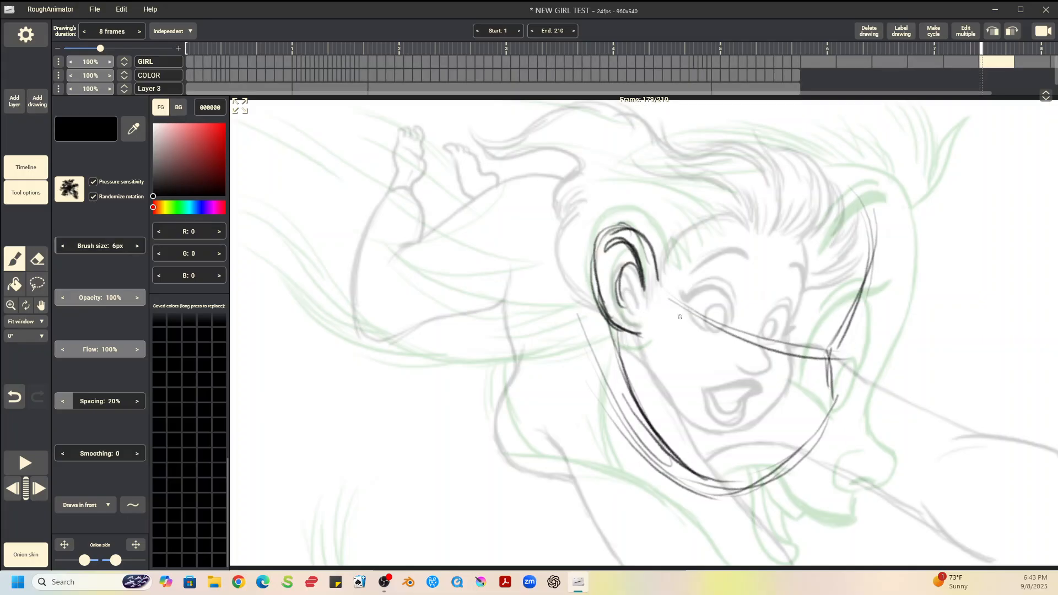
left_click_drag(699, 330, 832, 359)
left_click_drag(747, 325, 742, 343)
mouse_move(759, 300)
left_mouse_down()
mouse_move(746, 326)
mouse_move(760, 296)
mouse_move(788, 309)
mouse_move(794, 330)
mouse_move(770, 356)
mouse_move(732, 334)
mouse_move(754, 354)
left_mouse_up()
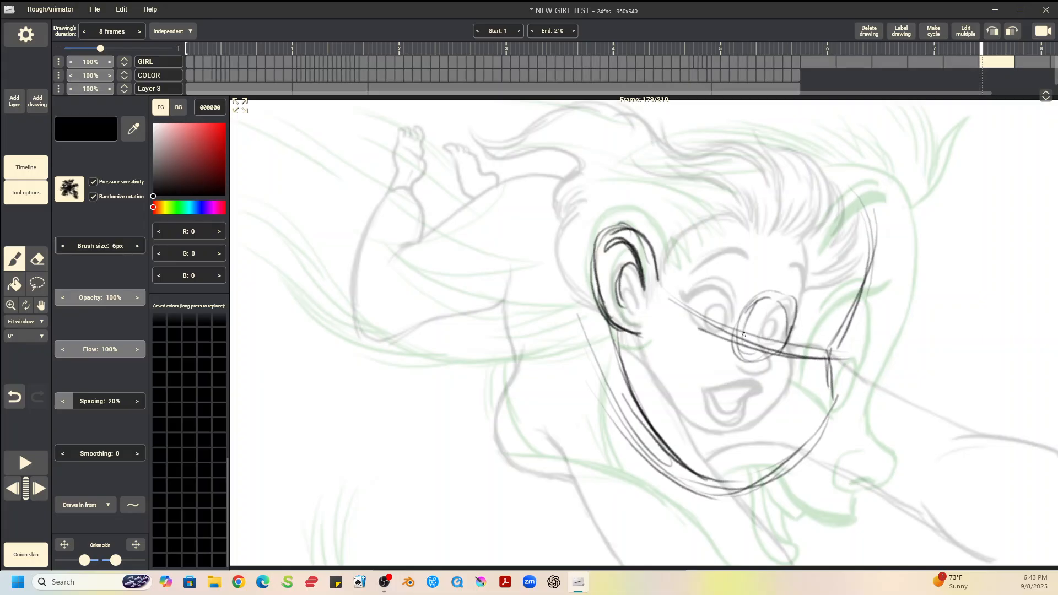
left_click_drag(739, 328, 740, 362)
- Draw the nose profile from the brow to the tip, with the nostril and its underside
mouse_move(847, 305)
left_mouse_down()
mouse_move(823, 356)
mouse_move(827, 340)
mouse_move(831, 396)
mouse_move(819, 370)
mouse_move(828, 399)
mouse_move(782, 401)
mouse_move(808, 417)
left_mouse_up()
mouse_move(786, 396)
left_mouse_down()
mouse_move(779, 417)
mouse_move(800, 420)
left_mouse_up()
mouse_move(785, 425)
left_mouse_down()
mouse_move(819, 423)
mouse_move(838, 402)
mouse_move(824, 428)
mouse_move(800, 427)
left_mouse_up()
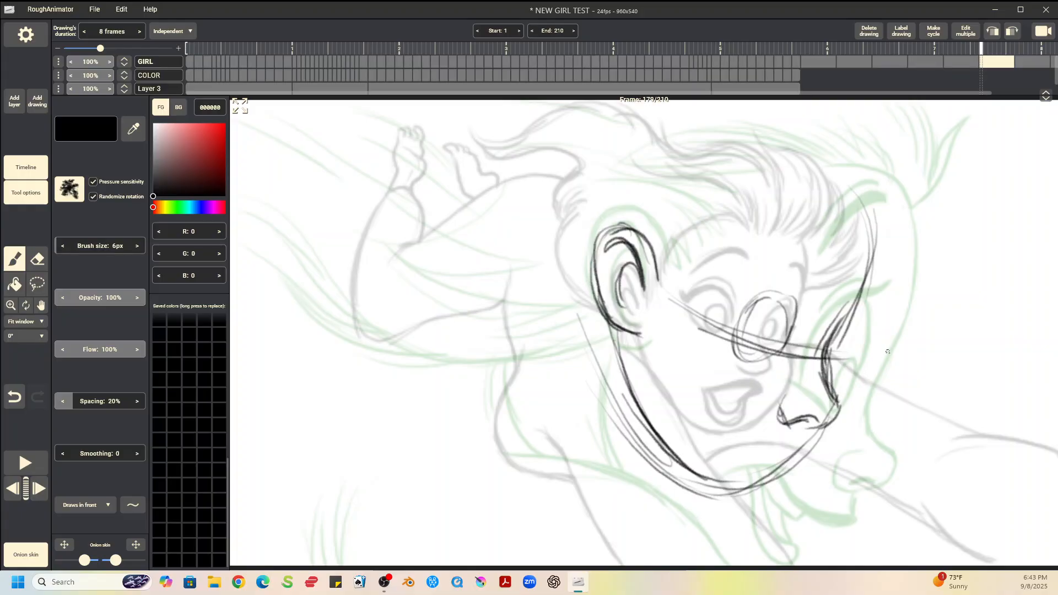
- Draw the near eye's iris and pupil, mark the far eye's pupil, and add the near eye's upper lid and lashes
mouse_move(773, 337)
left_mouse_down()
mouse_move(763, 352)
mouse_move(774, 355)
mouse_move(756, 357)
left_mouse_up()
mouse_move(763, 297)
left_mouse_down()
mouse_move(739, 348)
mouse_move(754, 354)
left_mouse_up()
mouse_move(740, 322)
left_mouse_down()
mouse_move(775, 289)
mouse_move(794, 303)
left_mouse_up()
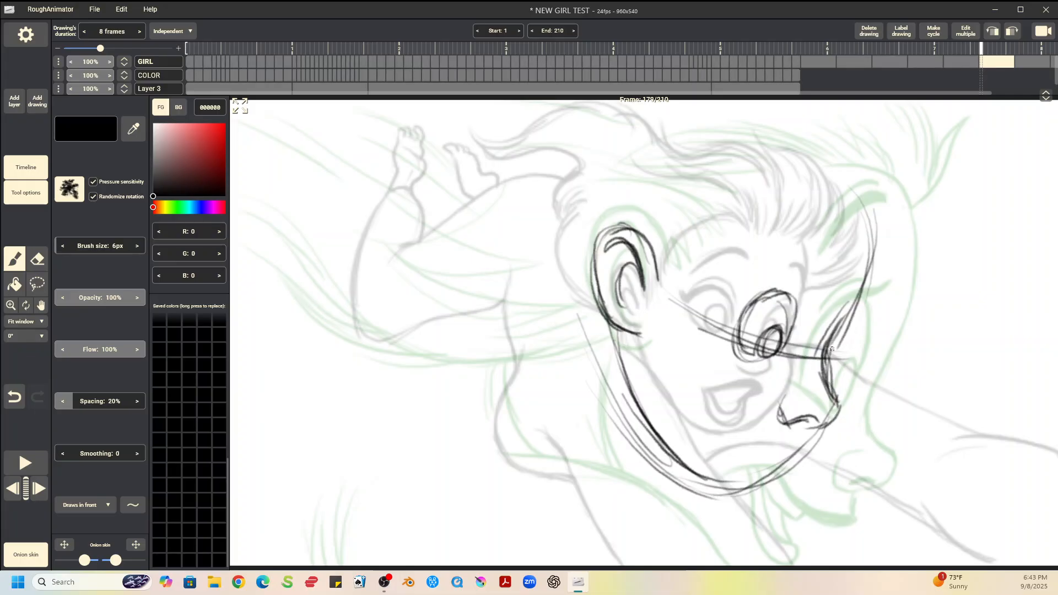
mouse_move(832, 349)
left_mouse_down()
mouse_move(831, 361)
mouse_move(854, 307)
mouse_move(840, 353)
left_mouse_up()
mouse_move(746, 280)
left_mouse_down()
mouse_move(752, 301)
mouse_move(779, 294)
mouse_move(763, 298)
left_mouse_up()
left_click_drag(757, 297, 782, 291)
mouse_move(759, 289)
left_mouse_down()
mouse_move(785, 282)
mouse_move(795, 293)
left_mouse_up()
- Draw the near eyebrow, the far eyebrow and lashes, and darken the forehead contour up to the hairline
mouse_move(743, 303)
left_mouse_down()
mouse_move(774, 287)
mouse_move(810, 239)
left_mouse_up()
left_click_drag(747, 266, 818, 238)
mouse_move(864, 275)
left_mouse_down()
mouse_move(872, 262)
mouse_move(869, 277)
left_mouse_up()
mouse_move(842, 320)
left_mouse_down()
mouse_move(879, 298)
mouse_move(864, 307)
left_mouse_up()
left_click_drag(838, 161, 882, 243)
mouse_move(883, 190)
left_mouse_down()
mouse_move(865, 291)
mouse_move(859, 277)
left_mouse_up()
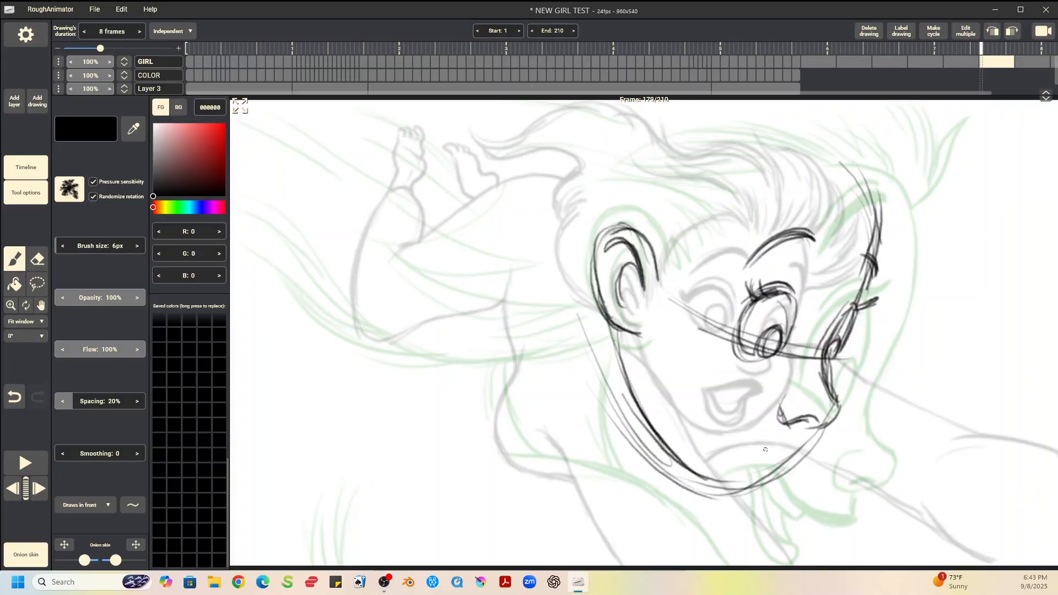
- Draw the open smiling mouth with its upper lip, corner and lower lip just above the chin
mouse_move(721, 435)
left_mouse_down()
mouse_move(806, 440)
mouse_move(761, 463)
mouse_move(742, 458)
mouse_move(769, 470)
left_mouse_up()
left_click_drag(719, 429, 747, 480)
mouse_move(730, 455)
left_mouse_down()
mouse_move(776, 455)
mouse_move(738, 477)
left_mouse_up()
mouse_move(729, 449)
left_mouse_down()
mouse_move(779, 473)
mouse_move(753, 482)
left_mouse_up()
mouse_move(754, 482)
left_mouse_down()
mouse_move(729, 431)
mouse_move(788, 440)
left_mouse_up()
- Restate the chin and jaw contour and draw the lower curve of the far eye
mouse_move(659, 444)
left_mouse_down()
mouse_move(729, 503)
mouse_move(711, 491)
mouse_move(742, 500)
left_mouse_up()
left_click_drag(848, 357, 840, 399)
mouse_move(816, 441)
left_mouse_down()
mouse_move(761, 491)
mouse_move(736, 498)
left_mouse_up()
left_click_drag(792, 472, 764, 481)
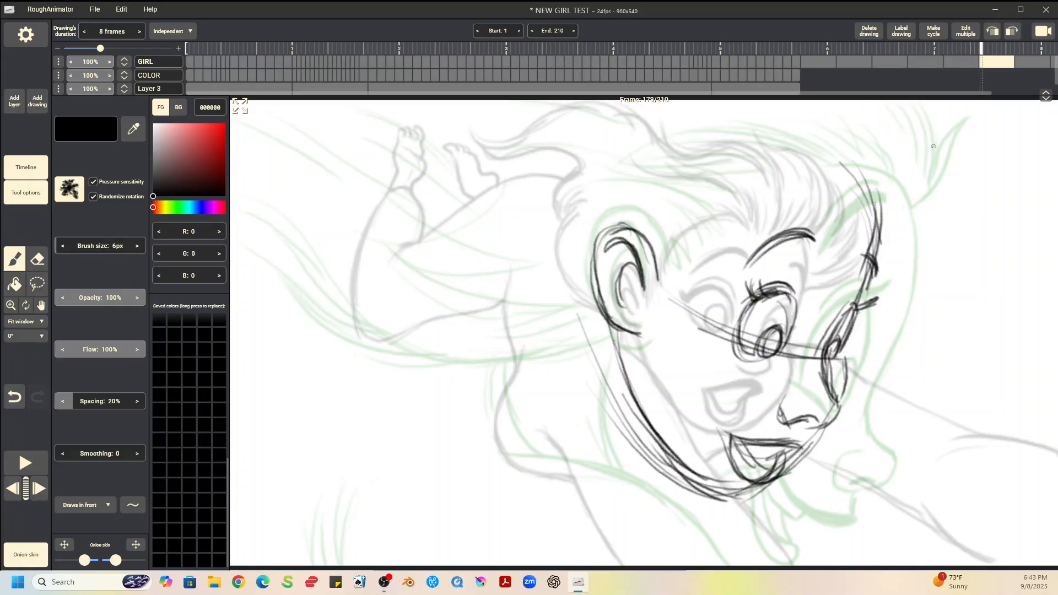
- Flip between the drawings at frames 171, 179 and 187 to examine how the head and face progress
key("Left")
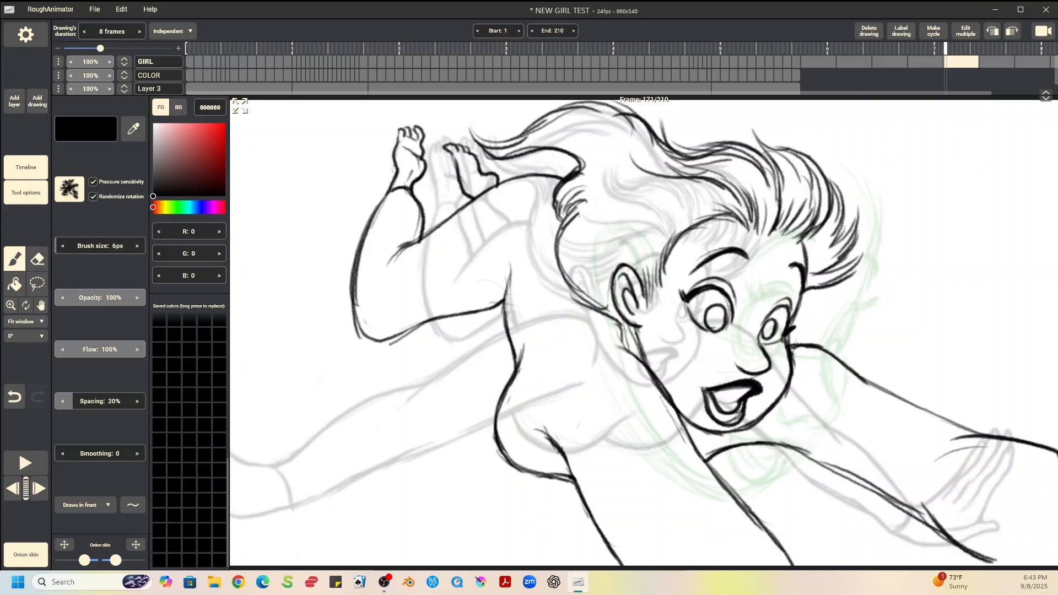
key("Right")
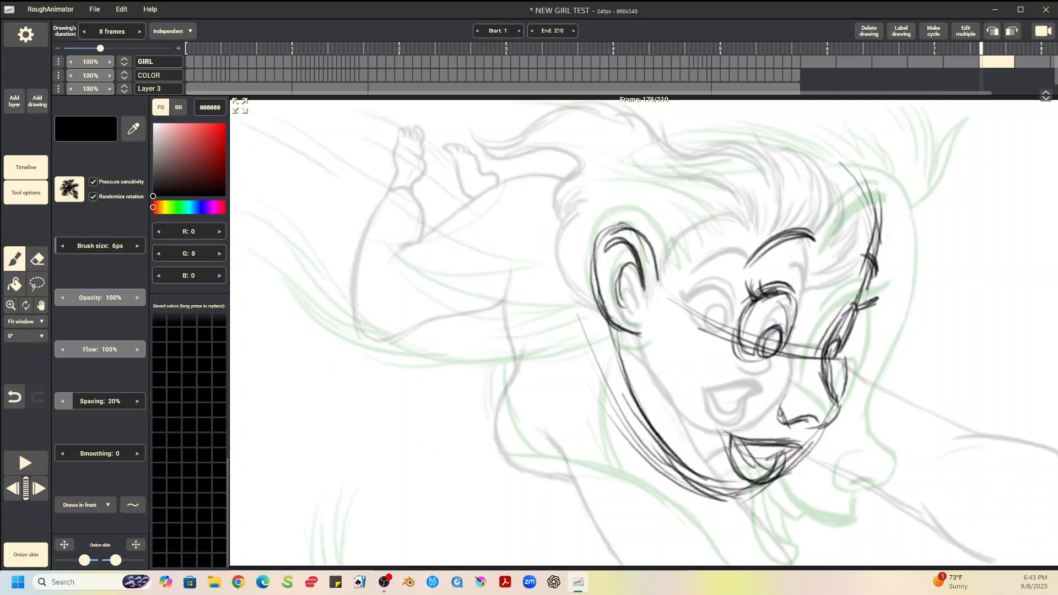
key("Right")
key("Left")
key("Left")
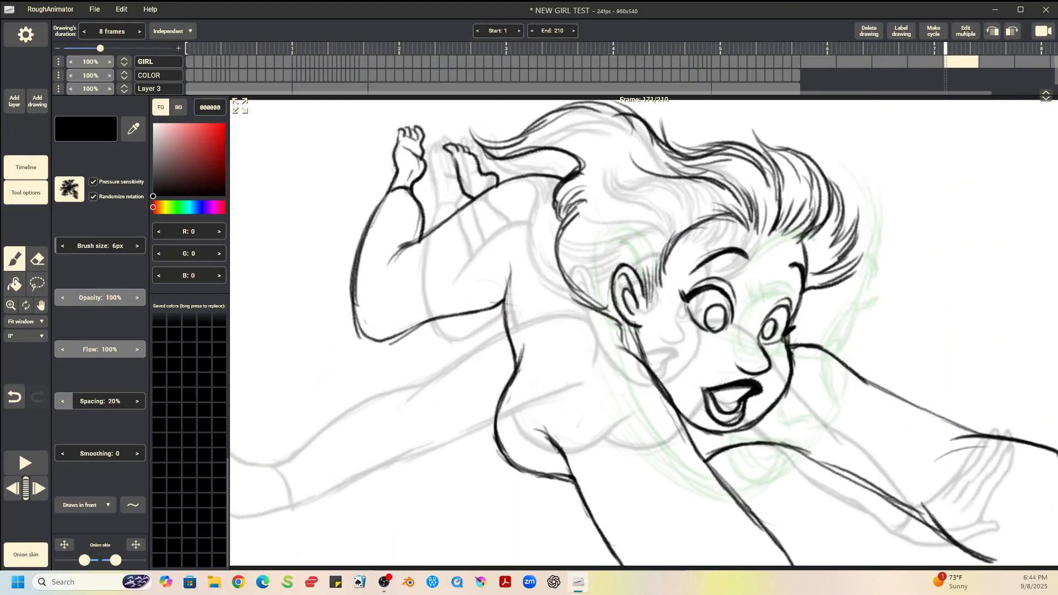
key("Right")
key("Right")
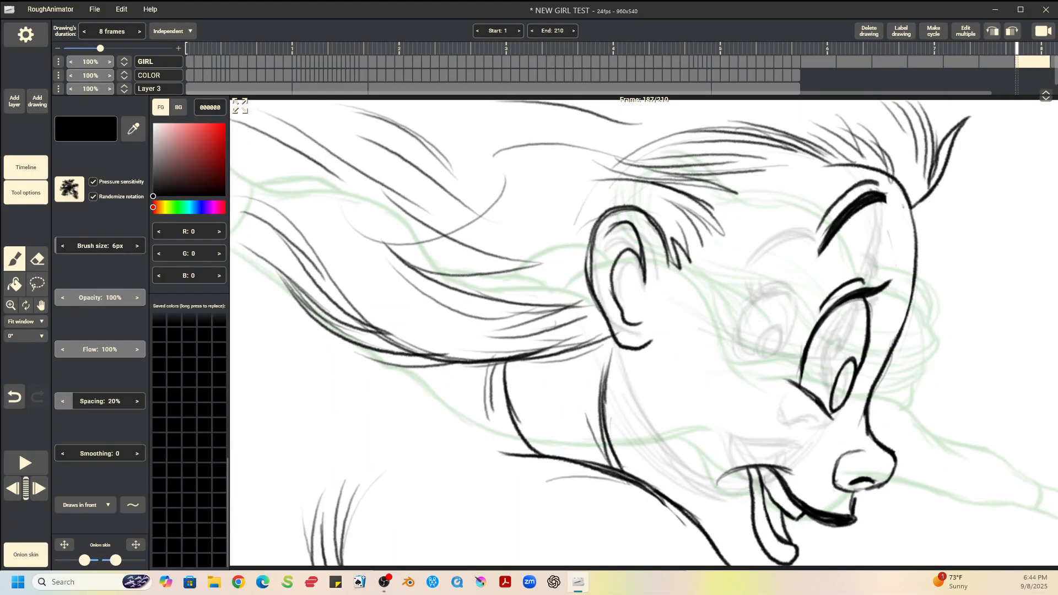
key("Left")
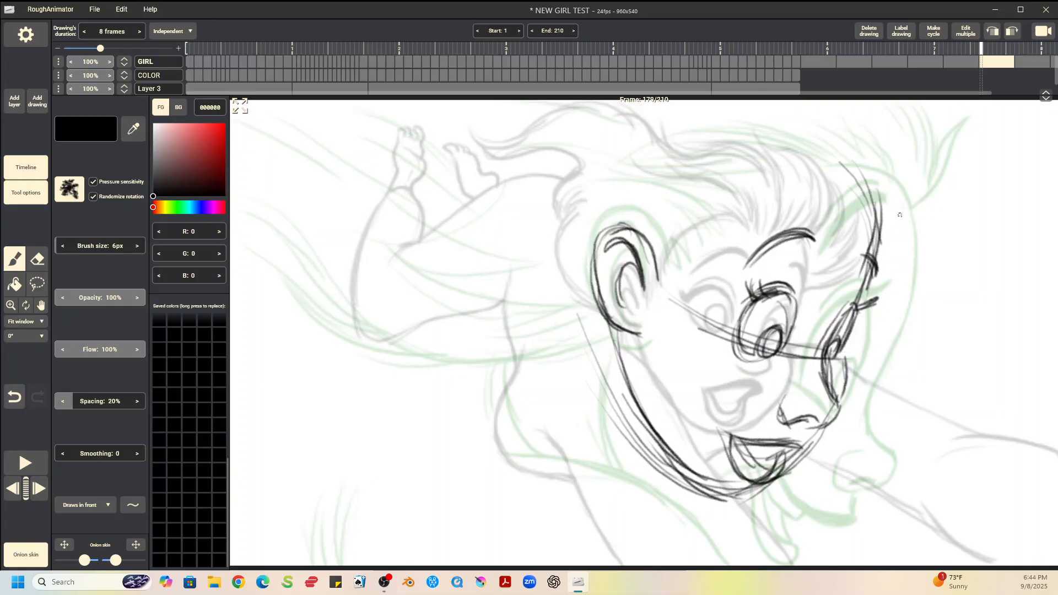
- Sketch hair strands rising from the forehead, along the hairline and down in front of the ear
left_click_drag(812, 112, 856, 175)
left_click_drag(845, 133, 858, 180)
mouse_move(857, 112)
left_mouse_down()
mouse_move(868, 171)
mouse_move(857, 187)
mouse_move(882, 126)
mouse_move(876, 184)
left_mouse_up()
mouse_move(902, 112)
left_mouse_down()
mouse_move(913, 140)
mouse_move(882, 196)
mouse_move(756, 136)
left_mouse_up()
mouse_move(820, 183)
left_mouse_down()
mouse_move(714, 113)
mouse_move(819, 182)
left_mouse_up()
mouse_move(810, 199)
left_mouse_down()
mouse_move(775, 171)
mouse_move(780, 201)
left_mouse_up()
left_click_drag(780, 202, 708, 186)
left_click_drag(629, 221, 670, 277)
left_click_drag(668, 240, 673, 268)
left_click_drag(674, 267, 627, 184)
left_click_drag(628, 185, 707, 241)
left_click_drag(690, 185, 719, 229)
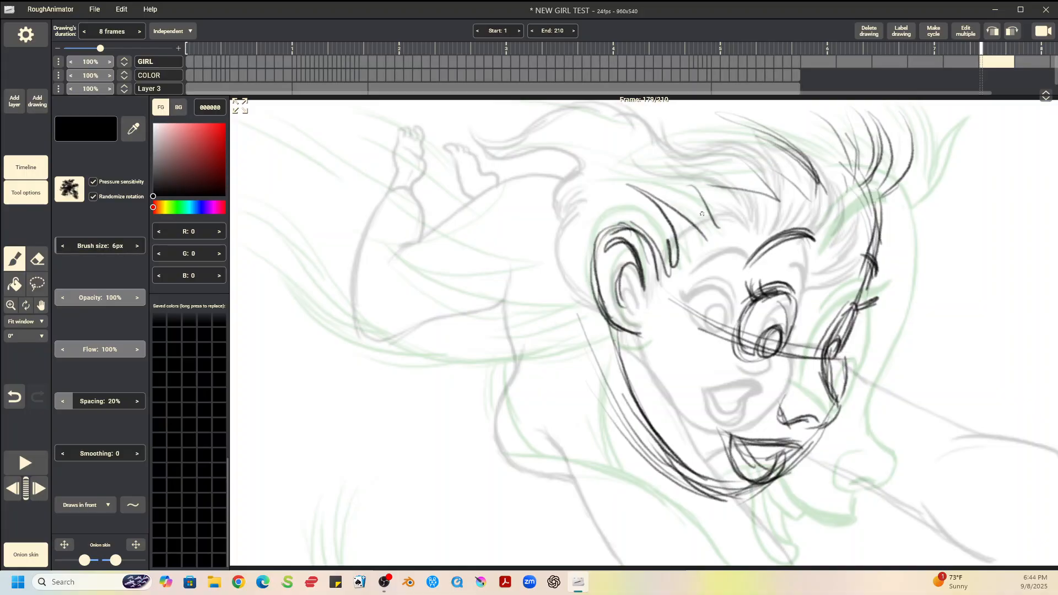
- Compare the frame-179 head and hair with the poses at frames 171 and 187 by flipping between the drawings
key("Right")
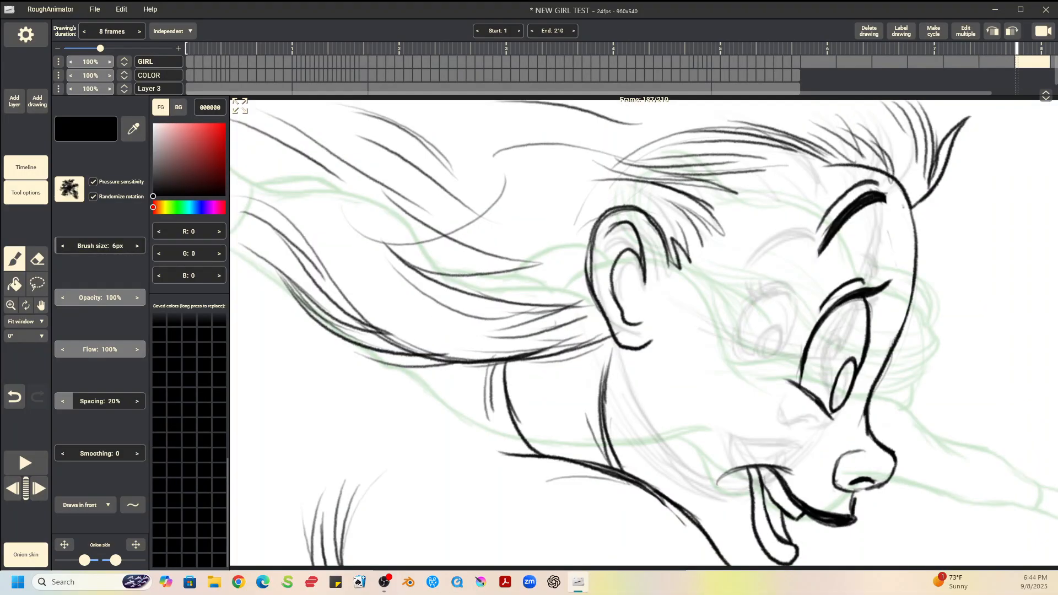
key("Left")
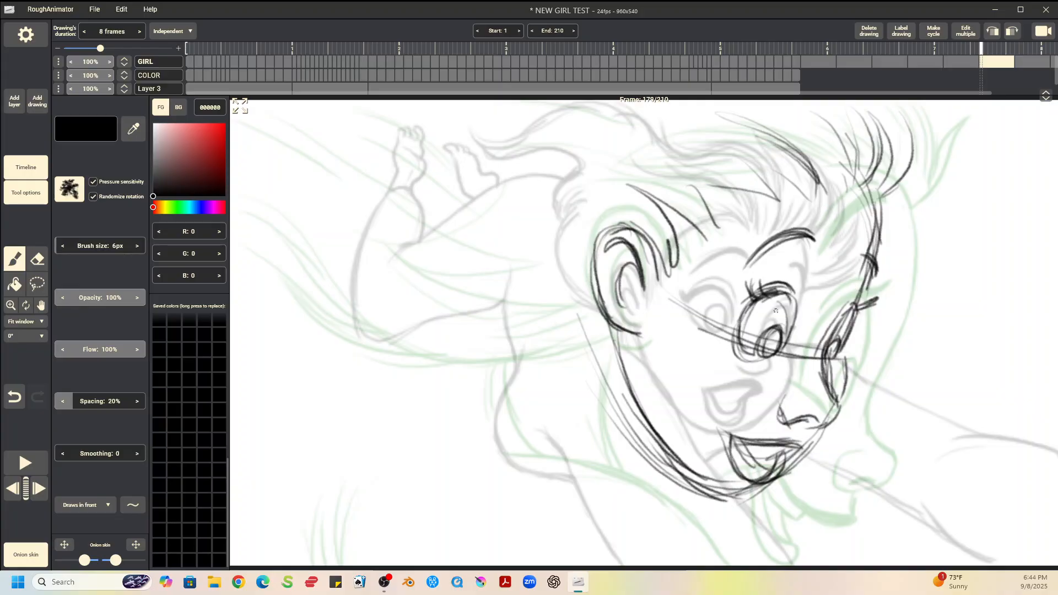
left_click_drag(618, 329, 626, 368)
left_click_drag(844, 351, 840, 378)
key("Left")
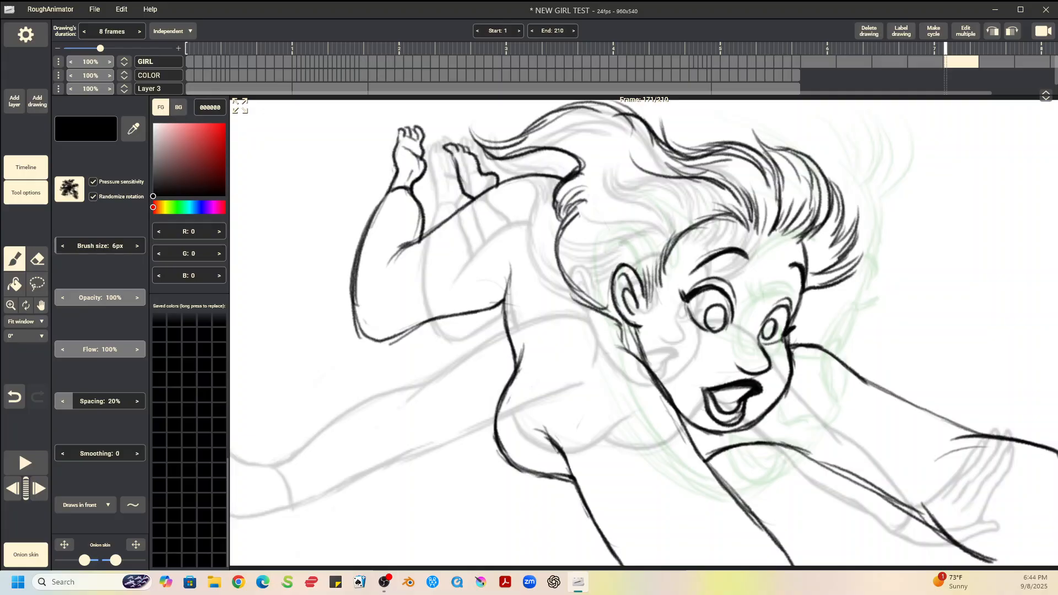
key("Right")
key("Right")
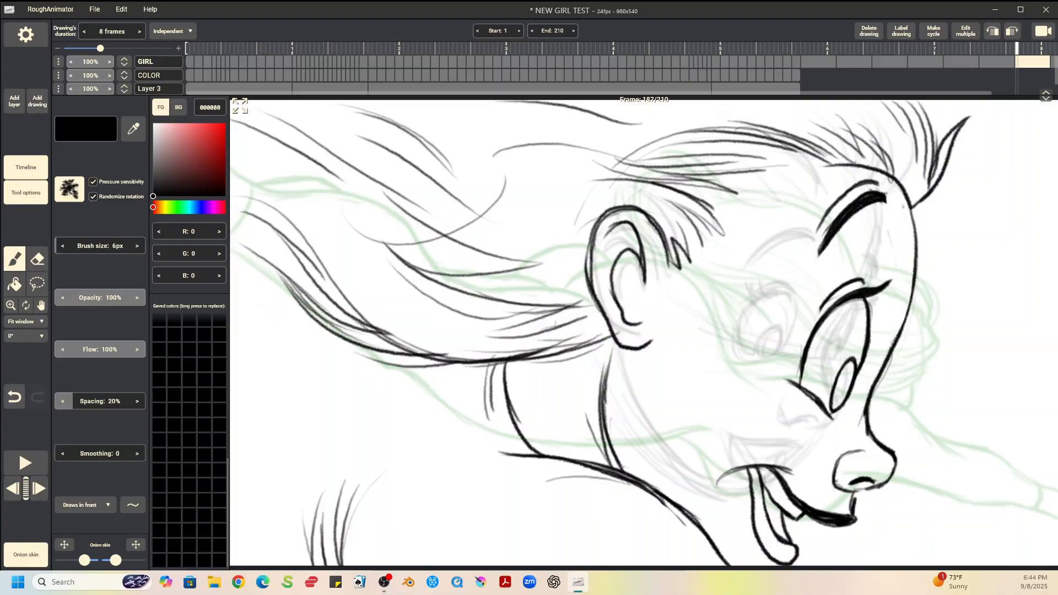
key("Left")
key("Left")
key("Right")
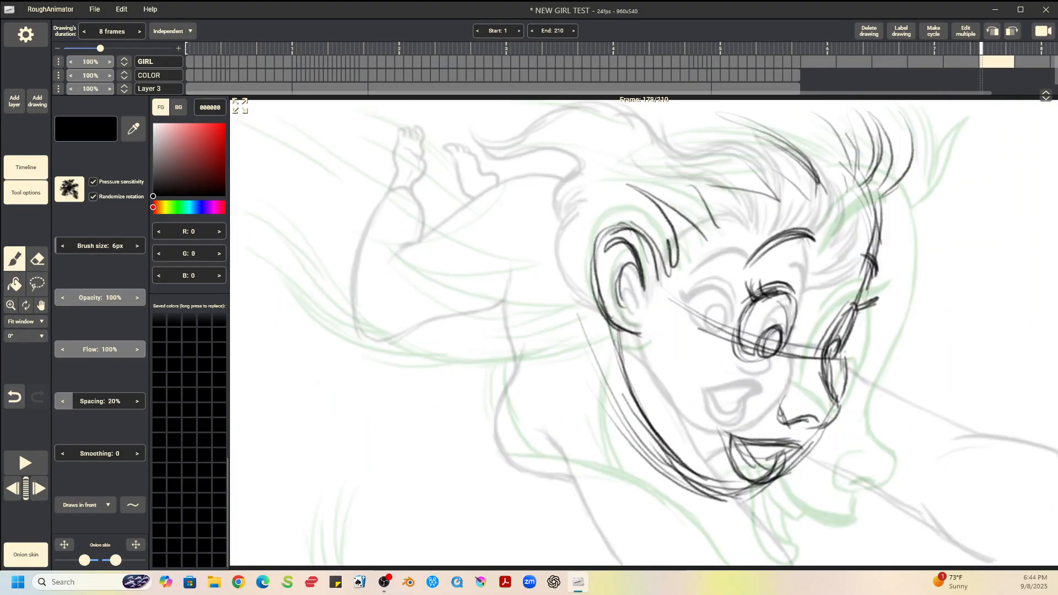
- Rough in the near arm's two contours running down below the jaw and from the torso, and restate the jaw curve
left_click_drag(600, 421, 703, 504)
mouse_move(697, 498)
left_mouse_down()
mouse_move(726, 534)
mouse_move(709, 547)
left_mouse_up()
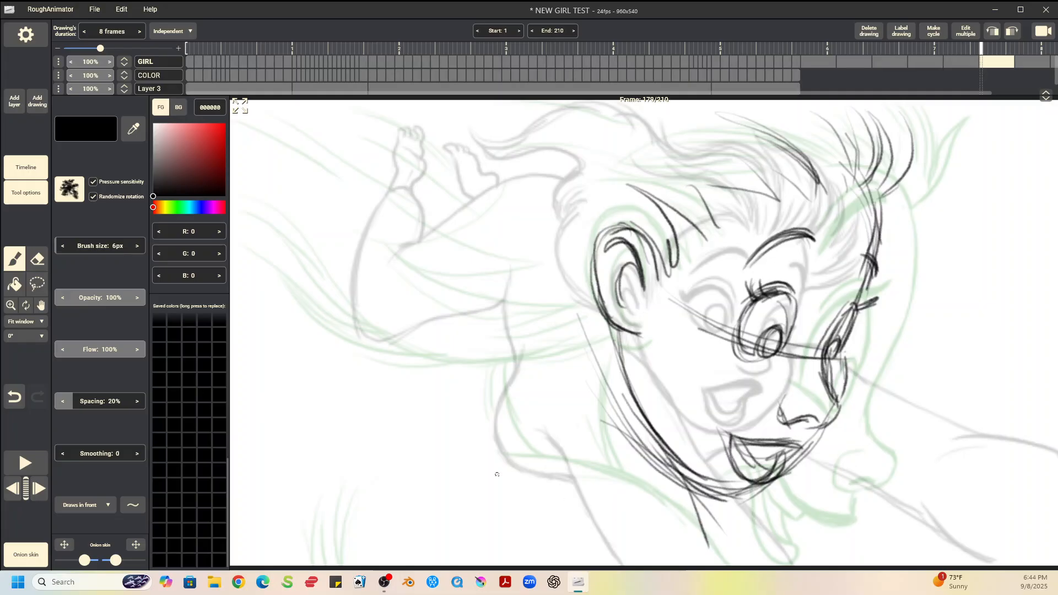
left_click_drag(473, 463, 496, 567)
left_click_drag(477, 508, 492, 567)
left_click_drag(461, 494, 480, 569)
left_click_drag(430, 460, 462, 551)
mouse_move(592, 384)
left_mouse_down()
mouse_move(648, 425)
mouse_move(689, 500)
left_mouse_up()
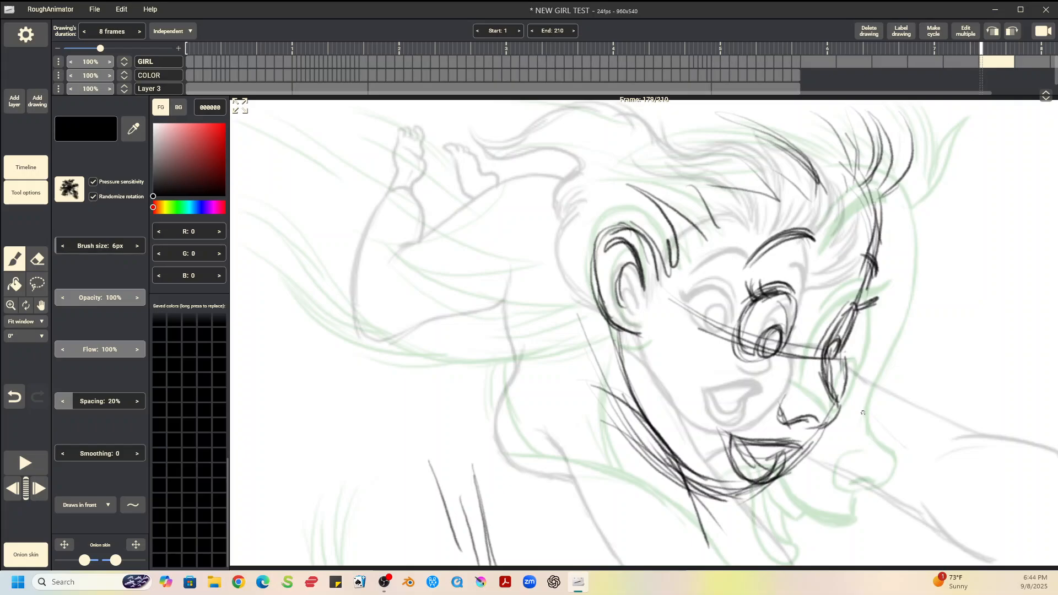
- Sketch the far arm's upper and lower contours extending from behind the face, and darken the chin and near arm's inner line
left_click_drag(856, 421, 955, 496)
left_click_drag(852, 422, 978, 504)
left_click_drag(842, 408, 997, 518)
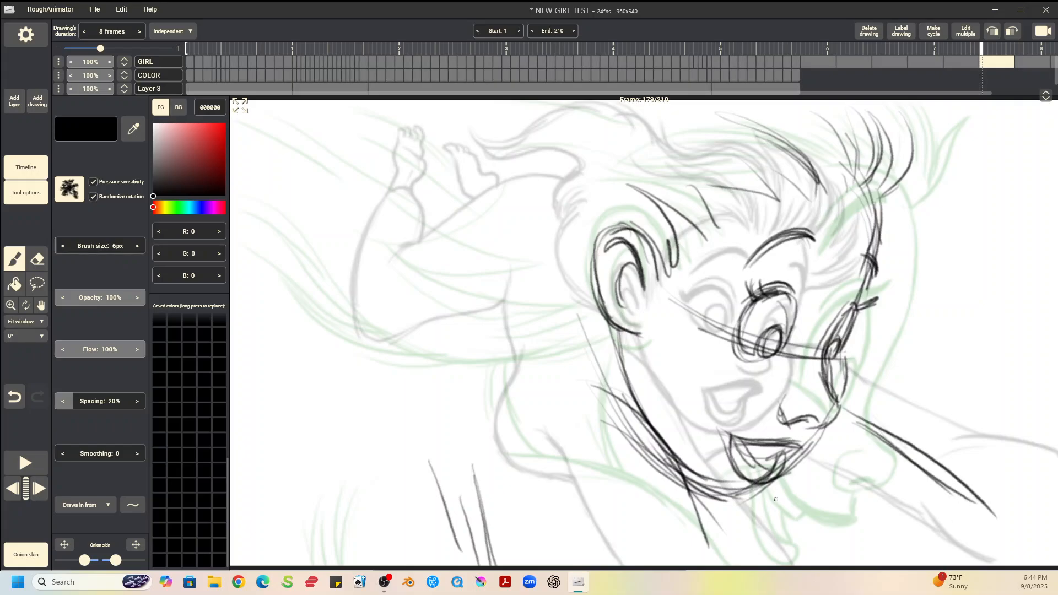
left_click_drag(766, 506, 842, 564)
left_click_drag(716, 503, 799, 468)
left_click_drag(688, 490, 717, 561)
left_click_drag(459, 499, 478, 535)
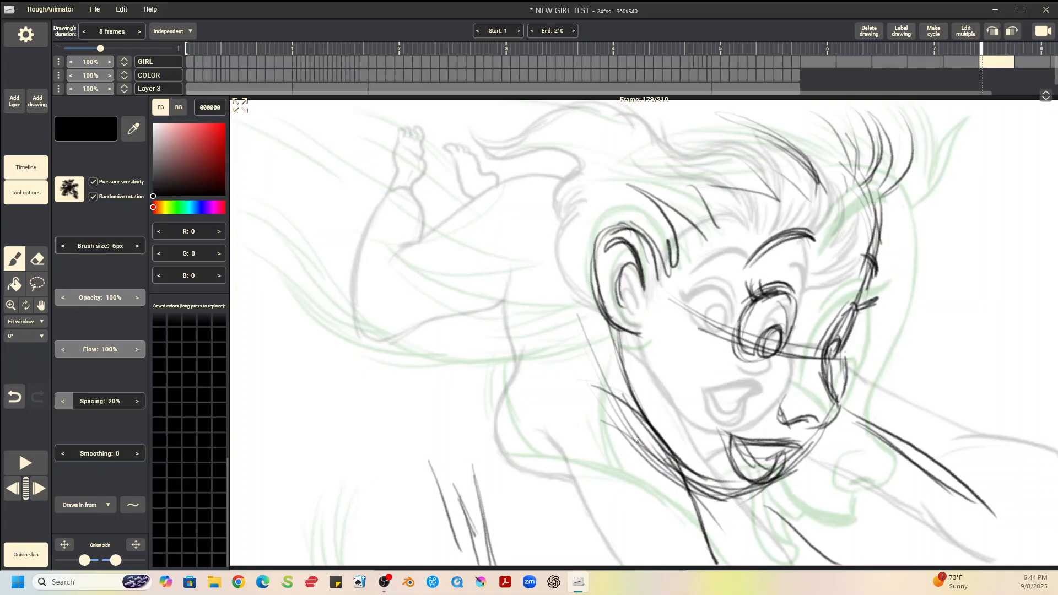
- Sketch the torso's long curved side contour from the near arm up to the hip, and the leg line trailing behind it
left_click_drag(461, 485, 422, 428)
mouse_move(362, 407)
left_mouse_down()
mouse_move(426, 503)
mouse_move(466, 522)
left_mouse_up()
left_click_drag(349, 347, 445, 510)
left_click_drag(344, 413, 414, 515)
left_click_drag(334, 341, 397, 494)
mouse_move(322, 307)
left_mouse_down()
mouse_move(339, 351)
mouse_move(325, 290)
left_mouse_up()
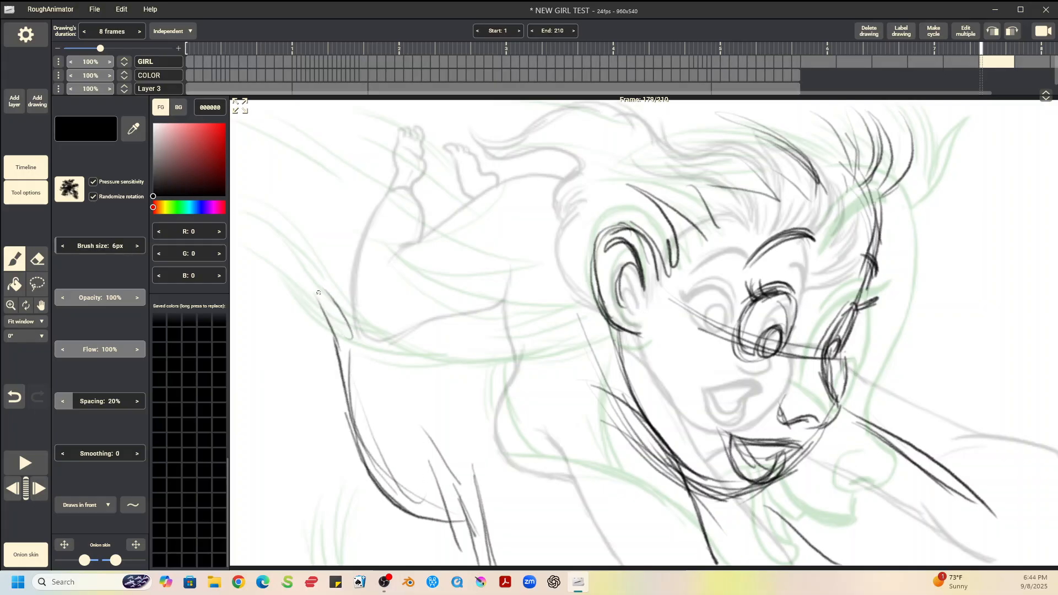
left_click_drag(257, 233, 334, 313)
mouse_move(256, 229)
left_mouse_down()
mouse_move(308, 297)
mouse_move(349, 313)
left_mouse_up()
left_click_drag(240, 205, 371, 299)
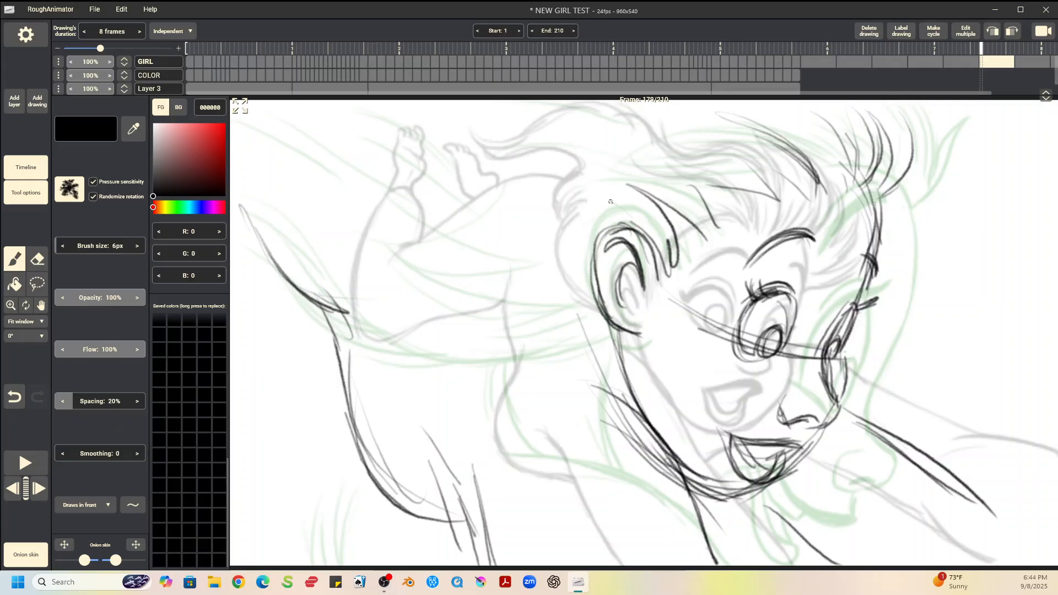
- Draw long flowing hair strands trailing back from the ear and crown, plus another strand above the forehead
left_click_drag(634, 214, 523, 164)
left_click_drag(489, 125, 501, 135)
left_click_drag(427, 115, 646, 215)
mouse_move(631, 211)
left_mouse_down()
mouse_move(474, 155)
mouse_move(599, 307)
left_mouse_up()
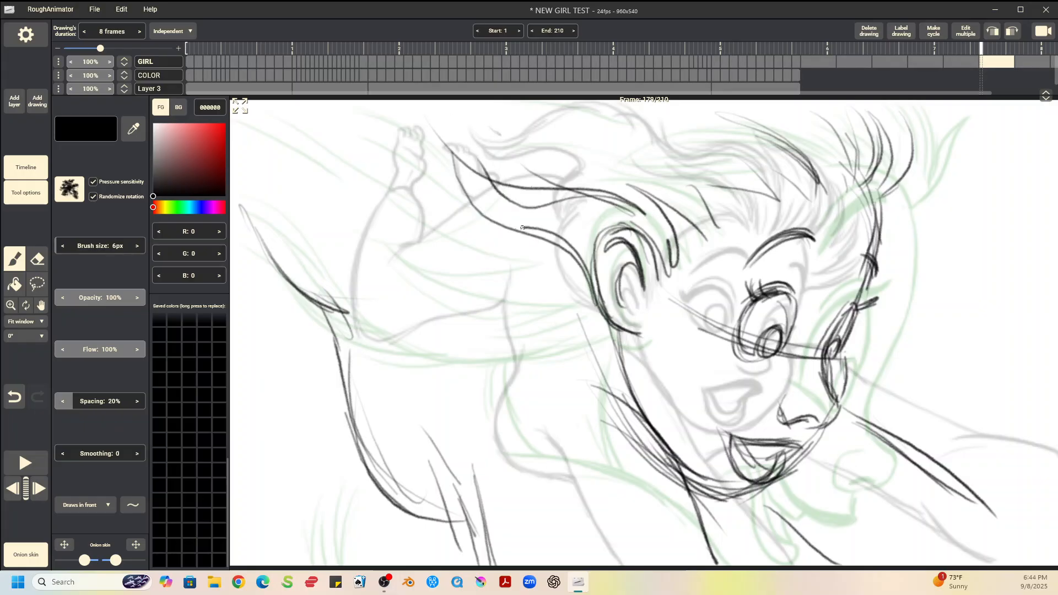
left_click_drag(523, 231, 386, 166)
mouse_move(364, 110)
left_mouse_down()
mouse_move(480, 251)
mouse_move(535, 263)
left_mouse_up()
mouse_move(545, 182)
left_mouse_down()
mouse_move(621, 141)
mouse_move(742, 161)
left_mouse_up()
left_click_drag(678, 113, 774, 143)
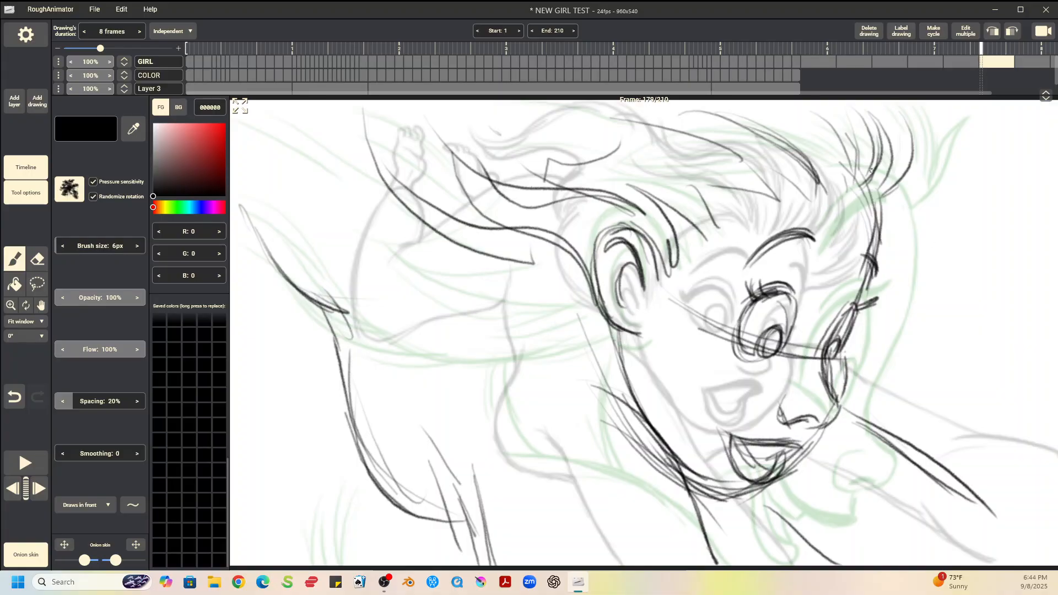
left_click_drag(928, 136, 892, 214)
- Add the shoulder curve behind the jaw and the armpit lines, and compare the pose with the neighbouring drawings
left_click_drag(526, 387, 650, 444)
left_click_drag(475, 444, 455, 543)
left_click_drag(457, 469, 510, 523)
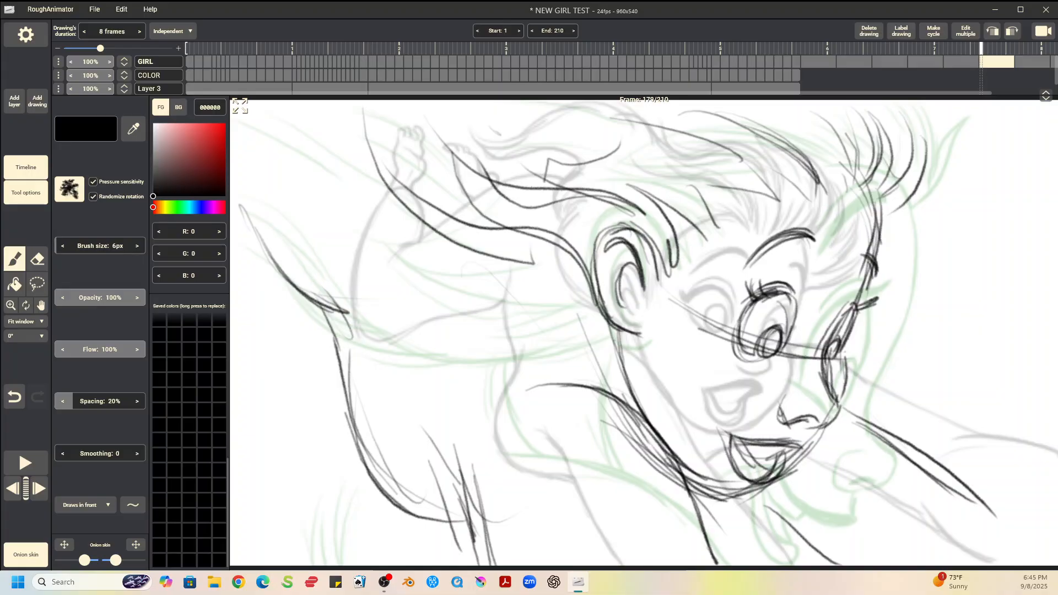
key("Left")
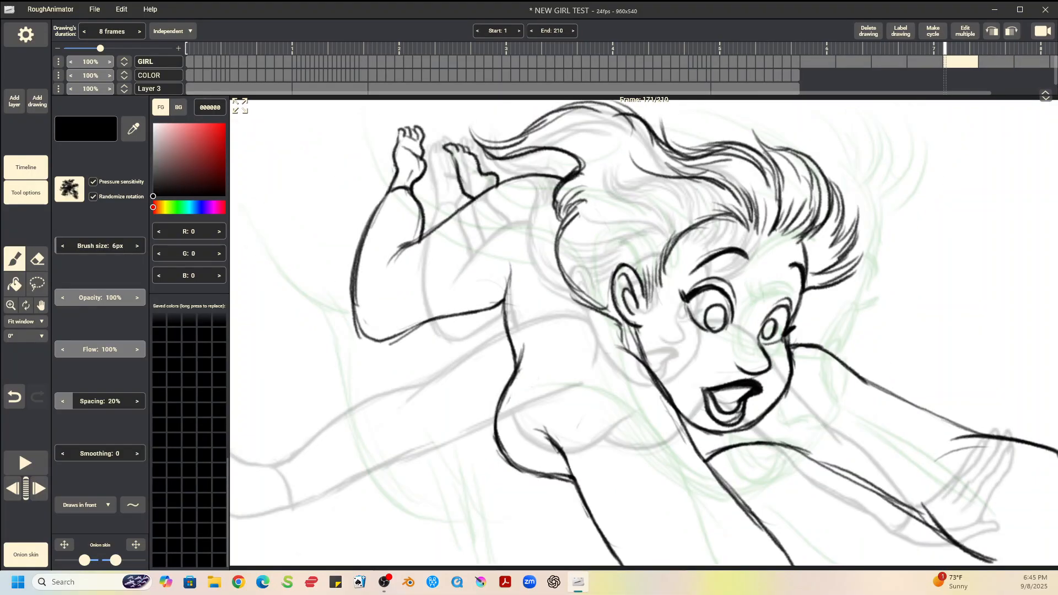
key("Right")
key("Right")
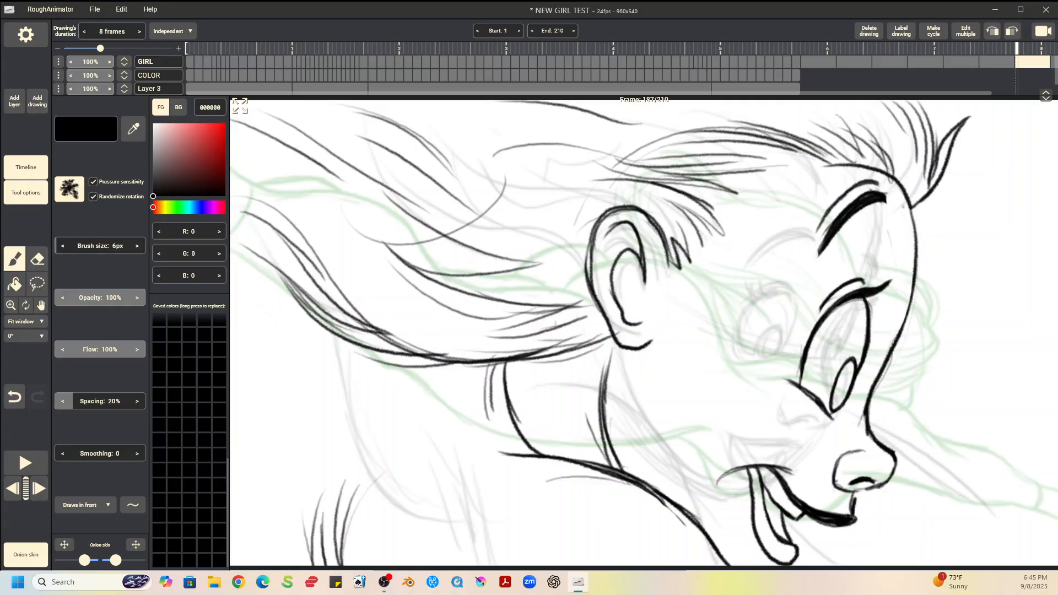
key("Left")
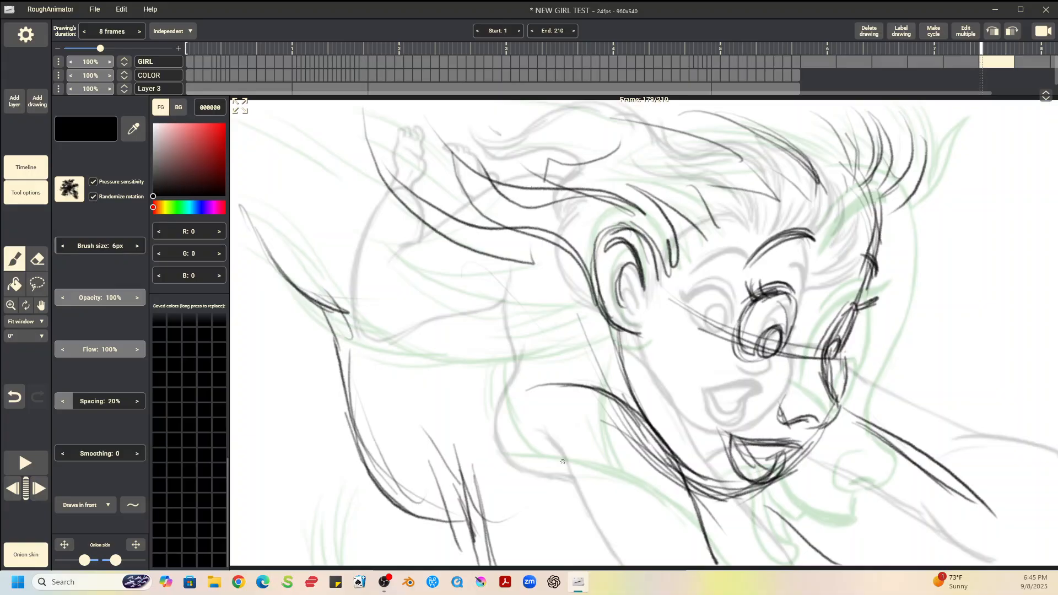
- Redraw the near eye with bolder outline, lashes, iris and pupil
left_click_drag(737, 341, 769, 370)
mouse_move(763, 271)
left_mouse_down()
mouse_move(787, 291)
mouse_move(745, 322)
mouse_move(741, 342)
mouse_move(752, 303)
mouse_move(785, 289)
mouse_move(750, 304)
mouse_move(739, 337)
mouse_move(765, 295)
mouse_move(764, 275)
mouse_move(749, 274)
mouse_move(800, 303)
mouse_move(785, 346)
mouse_move(755, 355)
mouse_move(757, 343)
left_mouse_up()
mouse_move(781, 330)
left_mouse_down()
mouse_move(766, 325)
mouse_move(755, 353)
left_mouse_up()
mouse_move(755, 350)
left_mouse_down()
mouse_move(759, 361)
mouse_move(784, 337)
mouse_move(760, 344)
mouse_move(776, 325)
left_mouse_up()
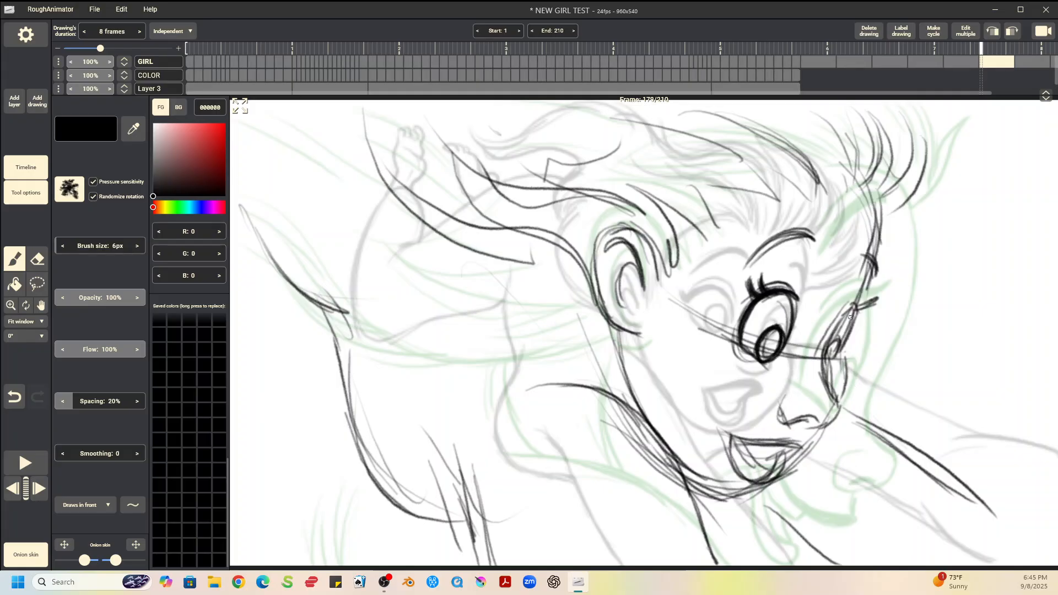
- Redraw the forehead profile from the hairline to the far brow, and the nose outline, with bolder lines
left_click_drag(854, 304, 832, 337)
left_click_drag(877, 182, 881, 258)
left_click_drag(880, 213, 863, 294)
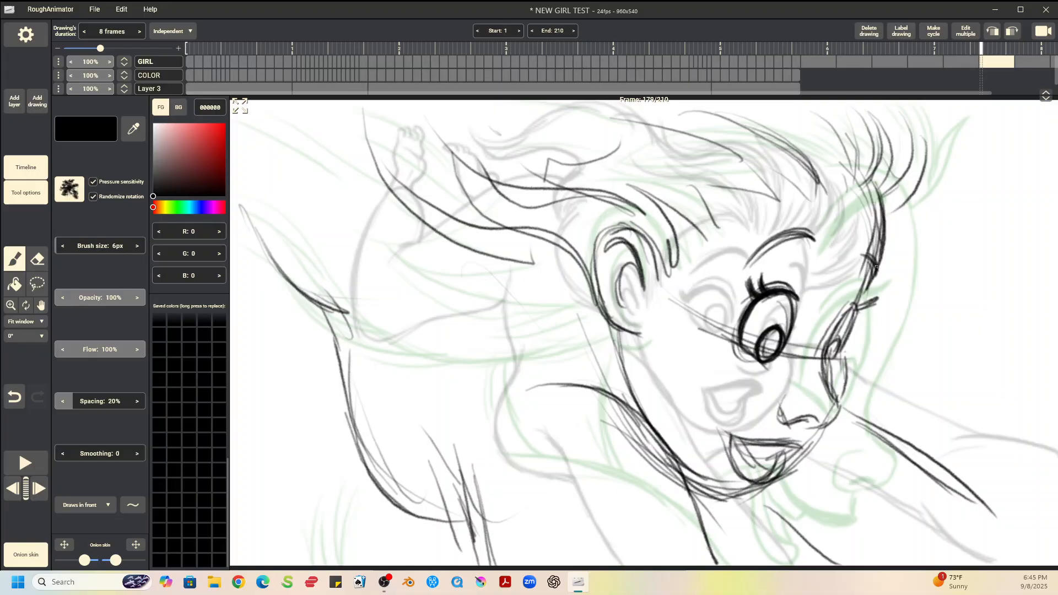
left_click_drag(880, 253, 849, 317)
left_click_drag(884, 211, 877, 258)
mouse_move(862, 301)
left_mouse_down()
mouse_move(822, 361)
mouse_move(847, 416)
mouse_move(833, 434)
mouse_move(792, 409)
mouse_move(780, 418)
mouse_move(804, 421)
mouse_move(835, 403)
mouse_move(818, 426)
left_mouse_up()
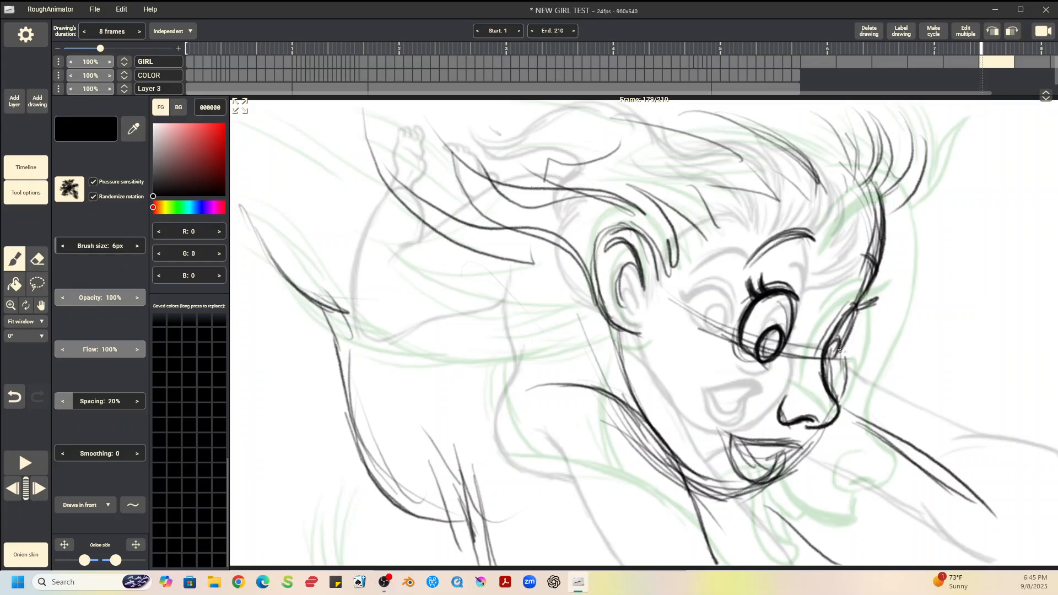
- Redraw the far eye with bold iris, lid, lashes and outer contour
mouse_move(839, 339)
left_mouse_down()
mouse_move(834, 359)
mouse_move(824, 358)
left_mouse_up()
mouse_move(857, 311)
left_mouse_down()
mouse_move(837, 352)
mouse_move(844, 317)
mouse_move(876, 300)
mouse_move(855, 306)
mouse_move(831, 339)
left_mouse_up()
mouse_move(851, 301)
left_mouse_down()
mouse_move(858, 293)
mouse_move(847, 309)
left_mouse_up()
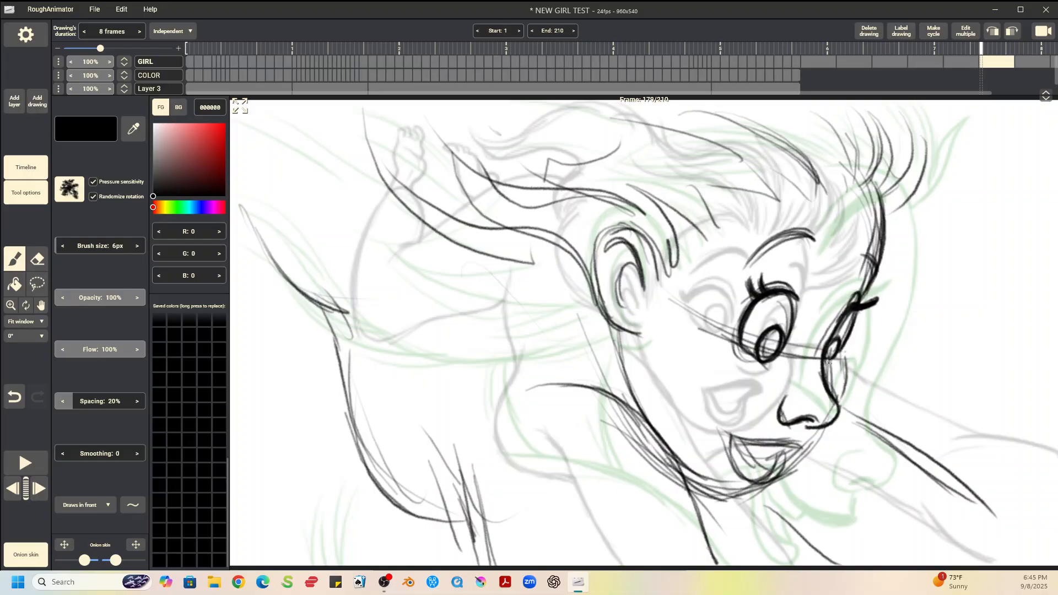
left_click_drag(845, 349, 840, 402)
- Redraw the open mouth with a thick upper lip, and darken the jaw line from the ear to the chin
left_click_drag(727, 434, 812, 447)
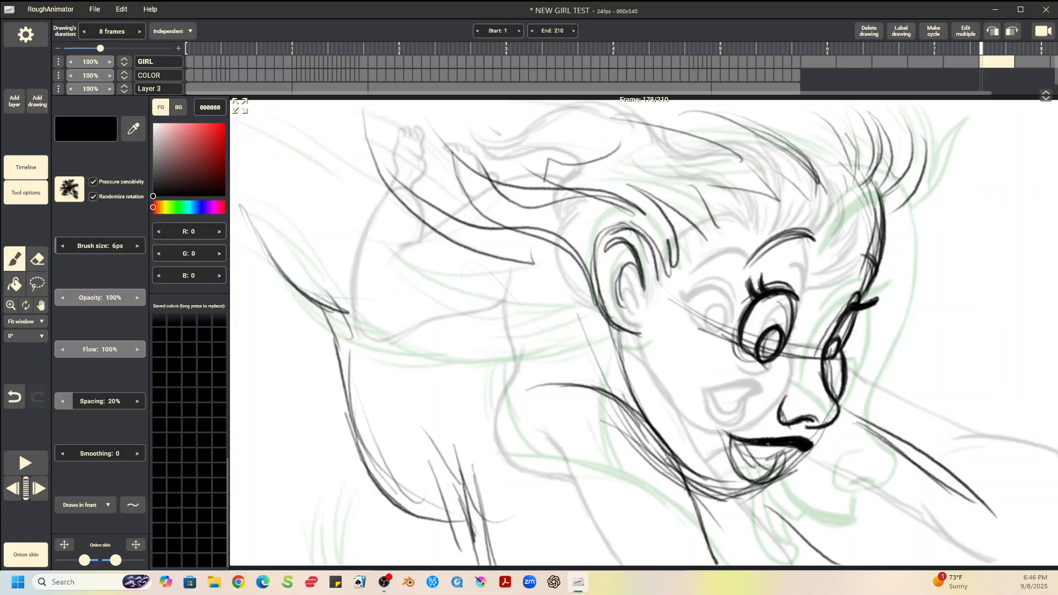
mouse_move(736, 438)
left_mouse_down()
mouse_move(718, 427)
mouse_move(766, 446)
mouse_move(758, 463)
mouse_move(797, 449)
mouse_move(735, 455)
mouse_move(762, 482)
mouse_move(786, 472)
mouse_move(820, 429)
mouse_move(815, 440)
left_mouse_up()
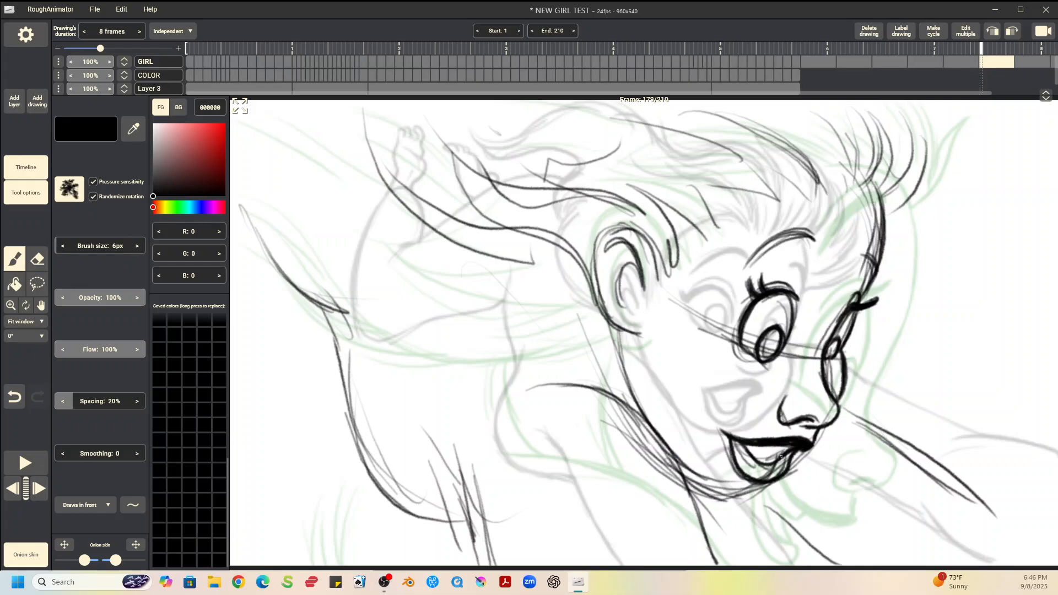
mouse_move(701, 487)
left_mouse_down()
mouse_move(682, 467)
mouse_move(701, 487)
mouse_move(741, 493)
left_mouse_up()
left_click_drag(618, 329, 635, 399)
left_click_drag(618, 353, 643, 413)
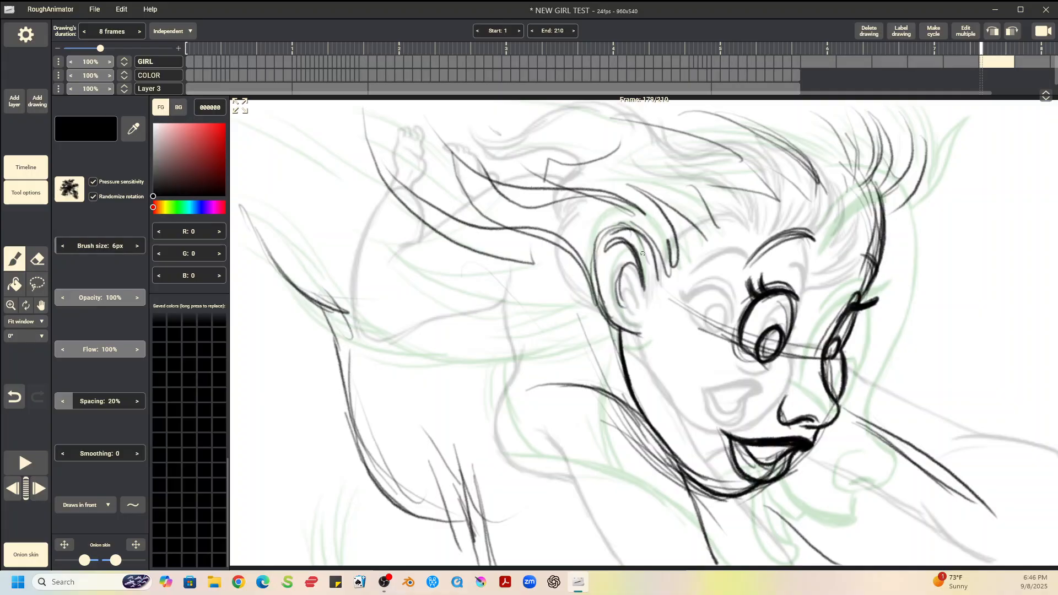
- Erase the construction lines crossing the eyes and cheek, and clean the rough lines along the forehead and far eye
key("e")
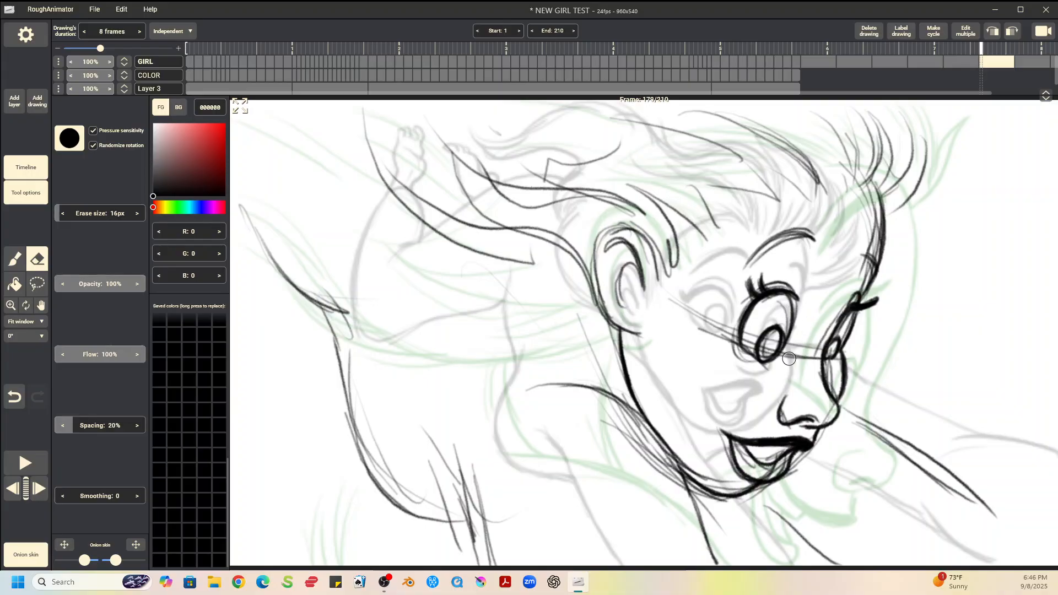
mouse_move(796, 346)
left_mouse_down()
mouse_move(810, 361)
mouse_move(816, 343)
left_mouse_up()
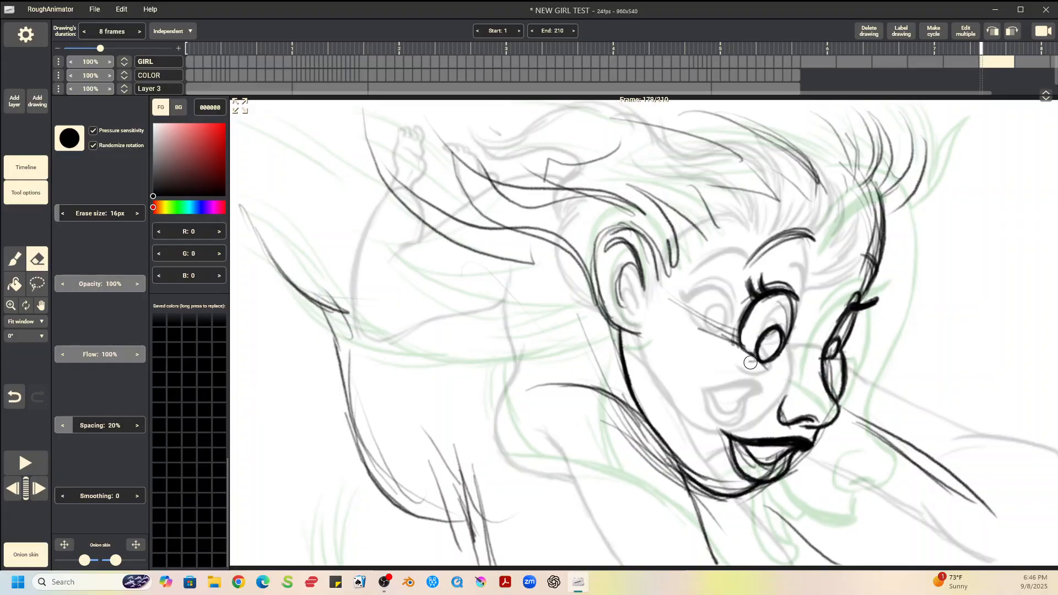
mouse_move(736, 348)
left_mouse_down()
mouse_move(716, 325)
mouse_move(699, 329)
mouse_move(671, 300)
left_mouse_up()
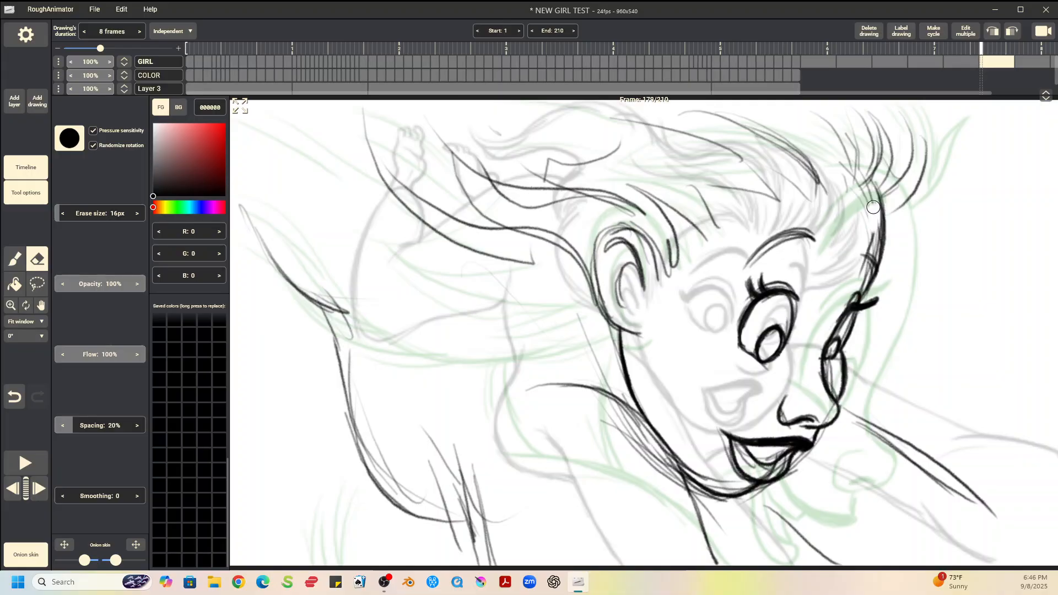
left_click_drag(873, 207, 856, 288)
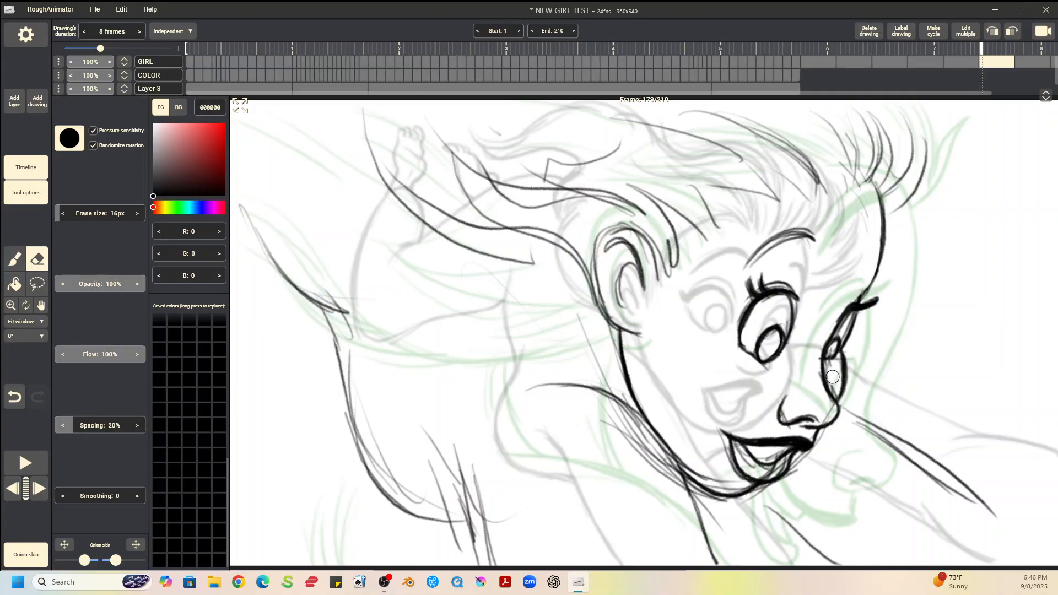
left_click_drag(831, 367, 833, 351)
- Erase the leftover sketch lines inside the mouth, around the nose and along the inner side of the jaw
mouse_move(736, 446)
left_mouse_down()
mouse_move(756, 471)
mouse_move(771, 474)
mouse_move(766, 457)
mouse_move(777, 453)
mouse_move(799, 464)
left_mouse_up()
left_click_drag(792, 413, 787, 418)
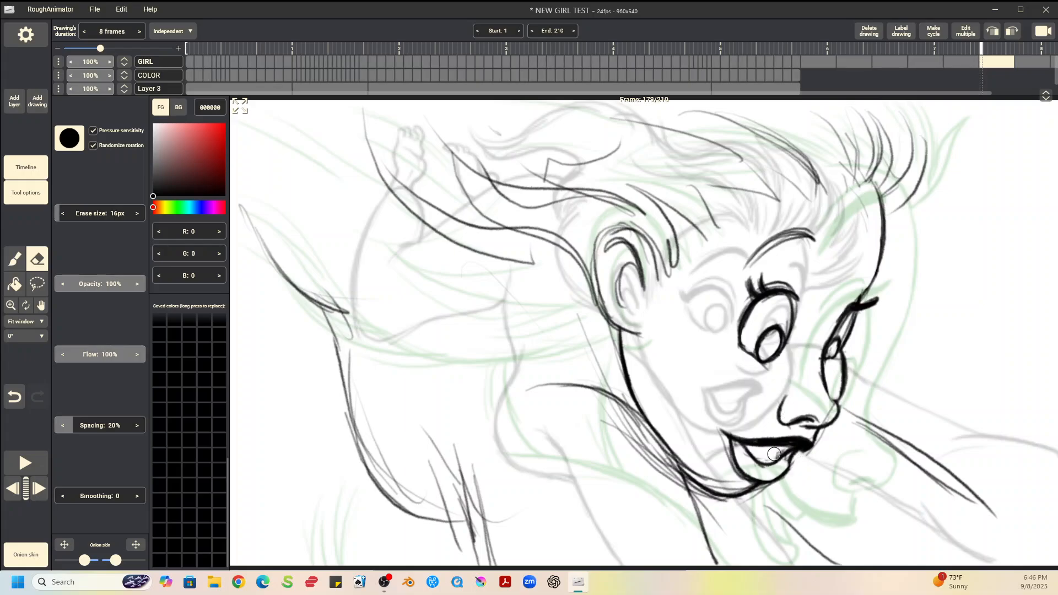
left_click_drag(773, 454, 780, 451)
left_click_drag(832, 410, 821, 421)
mouse_move(678, 449)
left_mouse_down()
mouse_move(724, 485)
mouse_move(761, 466)
left_mouse_up()
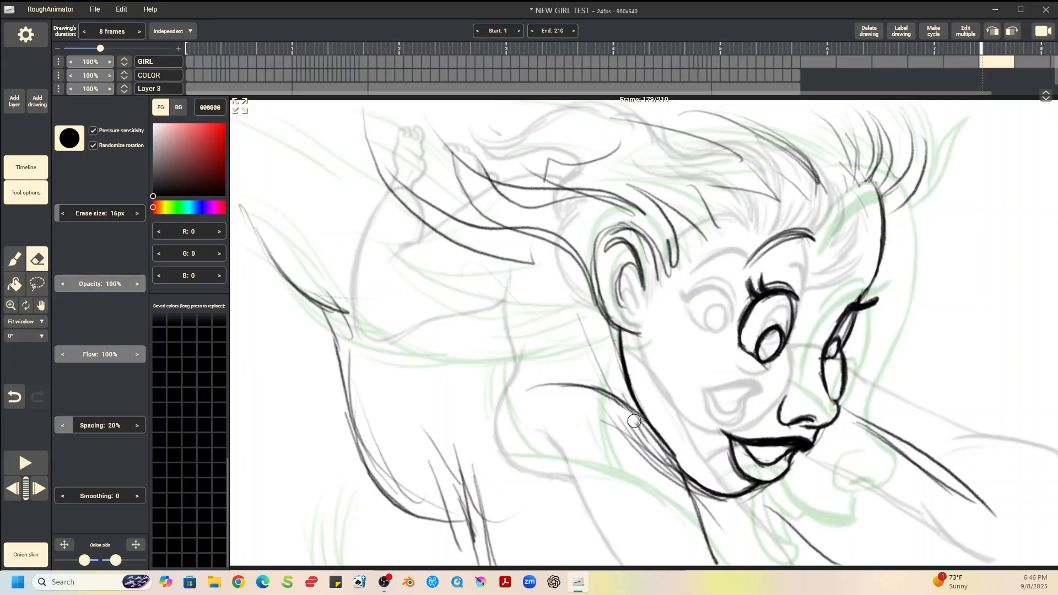
- Erase the rough strokes behind the jaw and under the chin, and thin the stray lines at the armpit and far arm
mouse_move(634, 422)
left_mouse_down()
mouse_move(635, 447)
mouse_move(671, 492)
left_mouse_up()
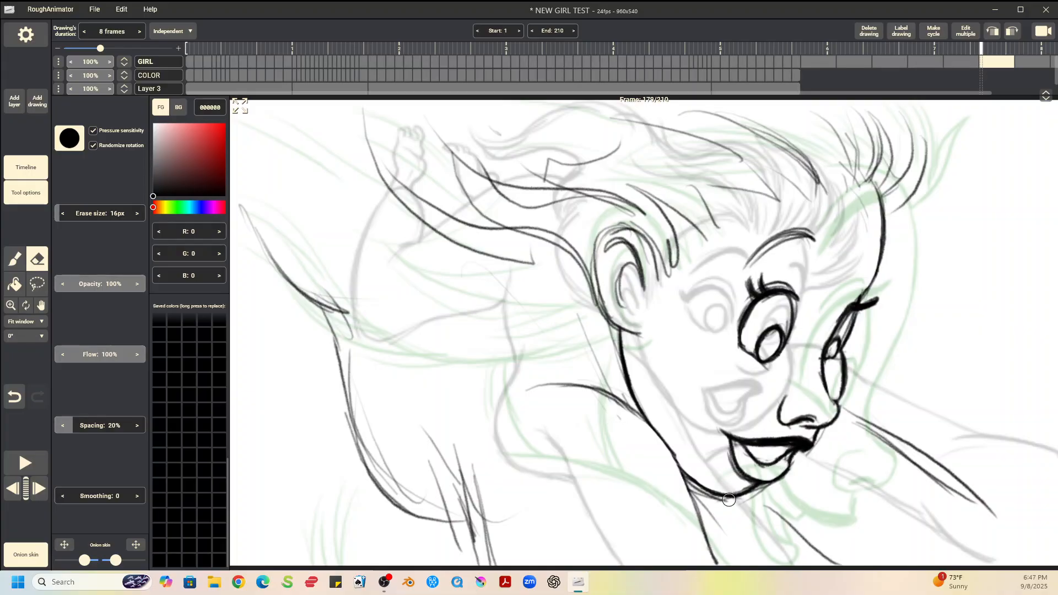
left_click_drag(728, 499, 708, 497)
left_click_drag(742, 347, 740, 341)
mouse_move(478, 489)
left_mouse_down()
mouse_move(437, 442)
mouse_move(472, 536)
left_mouse_up()
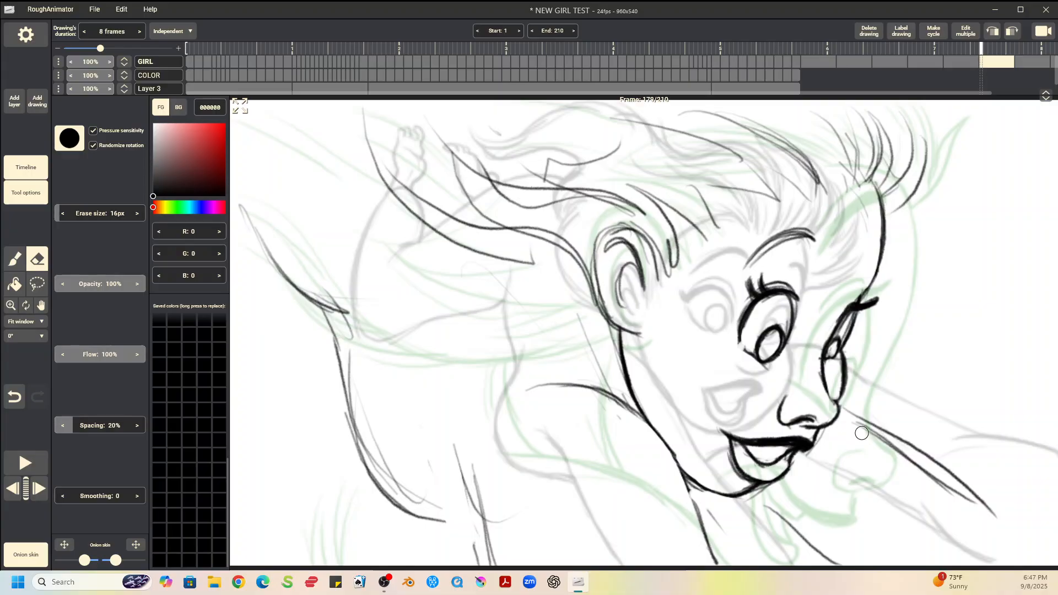
left_click_drag(862, 433, 971, 509)
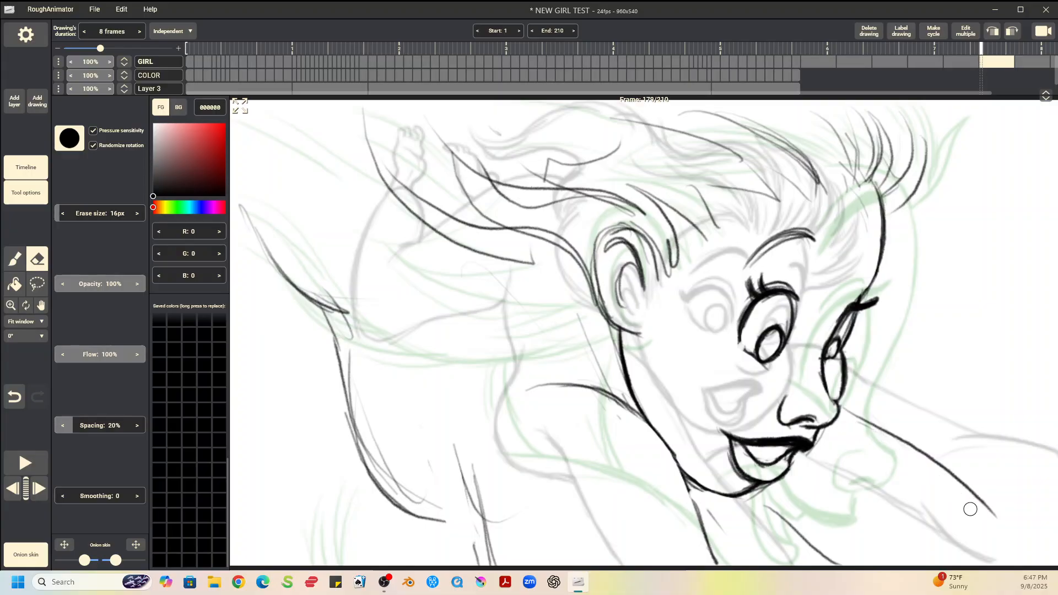
- Redraw the shoulder, armpit, torso-side and trailing leg contours with bold lines, and close the gap in the near eye's outline
key("b")
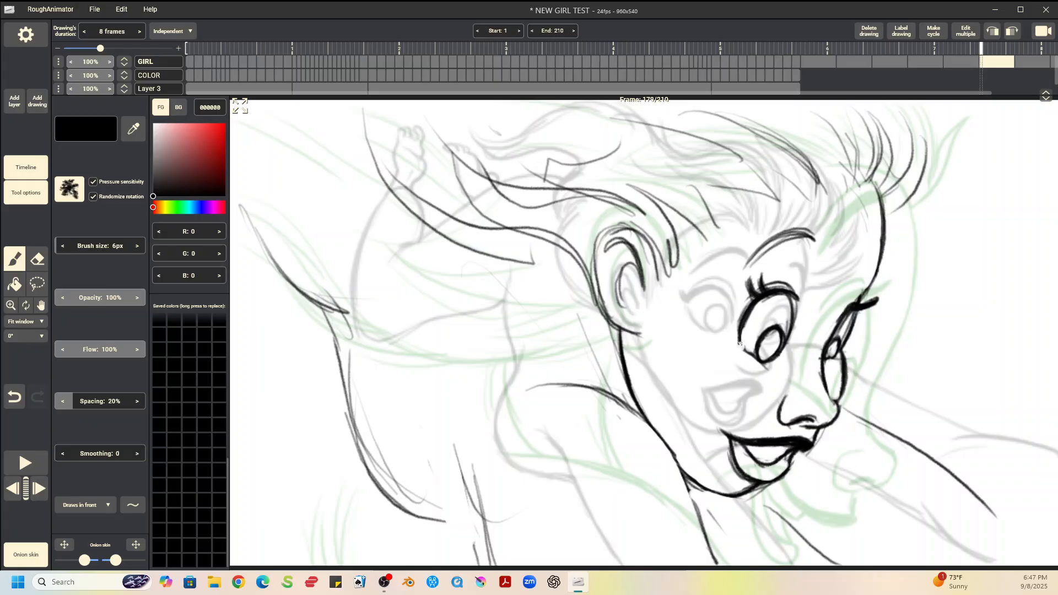
left_click_drag(739, 339, 746, 353)
mouse_move(549, 385)
left_mouse_down()
mouse_move(620, 400)
mouse_move(652, 424)
mouse_move(723, 577)
left_mouse_up()
left_click_drag(449, 469, 493, 565)
left_click_drag(455, 475, 492, 558)
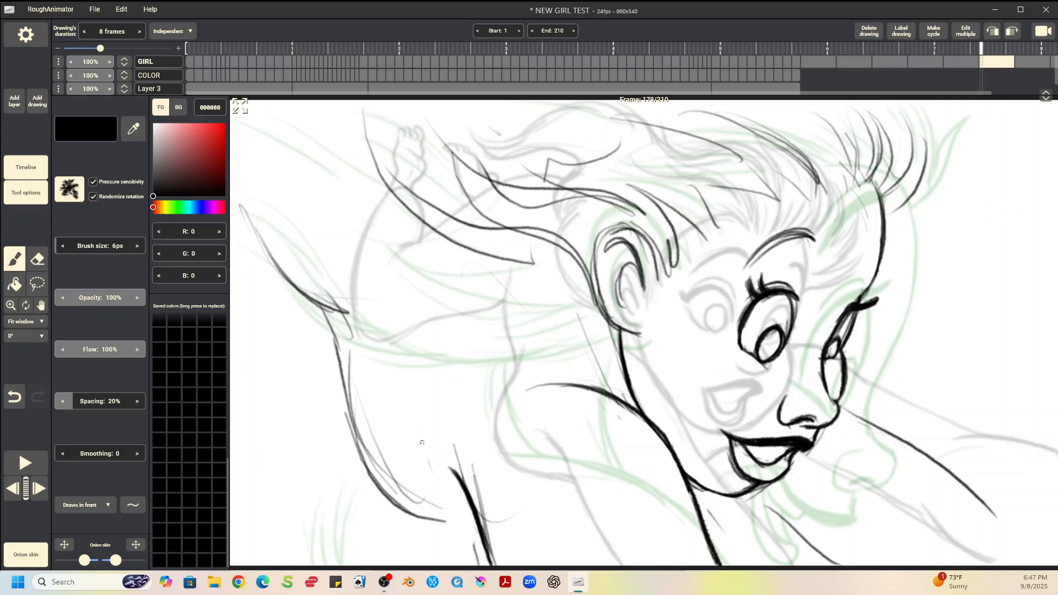
mouse_move(349, 327)
left_mouse_down()
mouse_move(363, 467)
mouse_move(396, 507)
mouse_move(483, 517)
left_mouse_up()
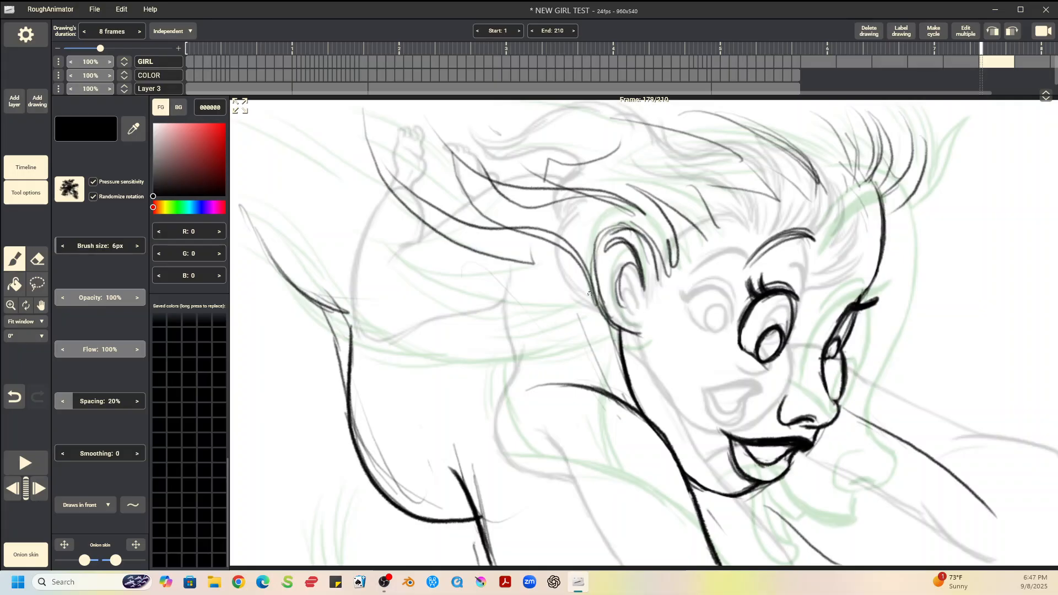
mouse_move(247, 215)
left_mouse_down()
mouse_move(234, 199)
mouse_move(282, 275)
mouse_move(342, 320)
mouse_move(357, 355)
left_mouse_up()
- Erase the old sketch lines beside the hip, torso and armpit contours, the stray line behind the jaw, and the overlap at the far eye
key("e")
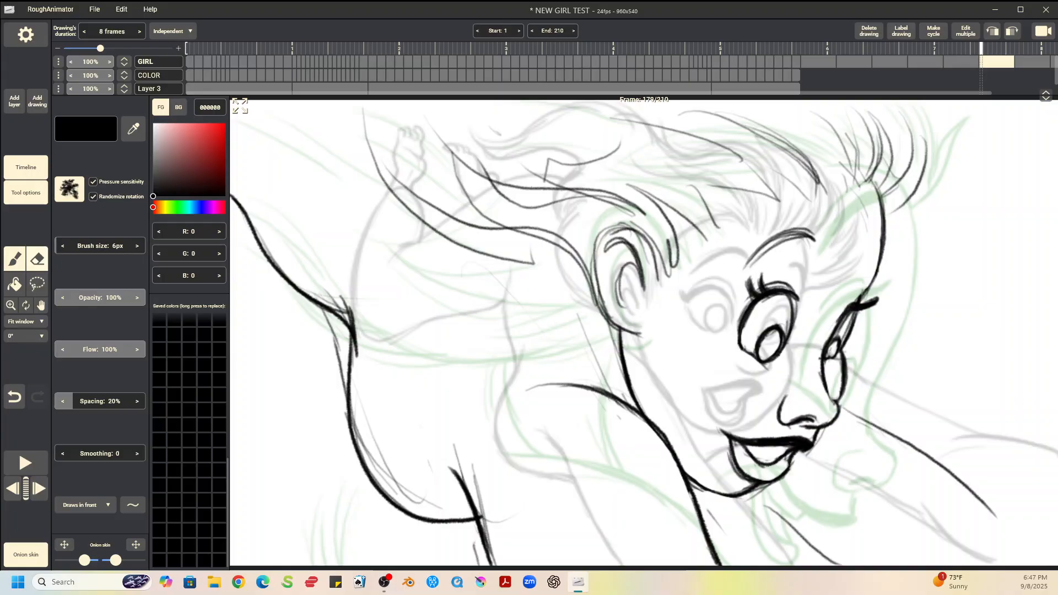
mouse_move(341, 309)
left_mouse_down()
mouse_move(324, 320)
mouse_move(346, 407)
left_mouse_up()
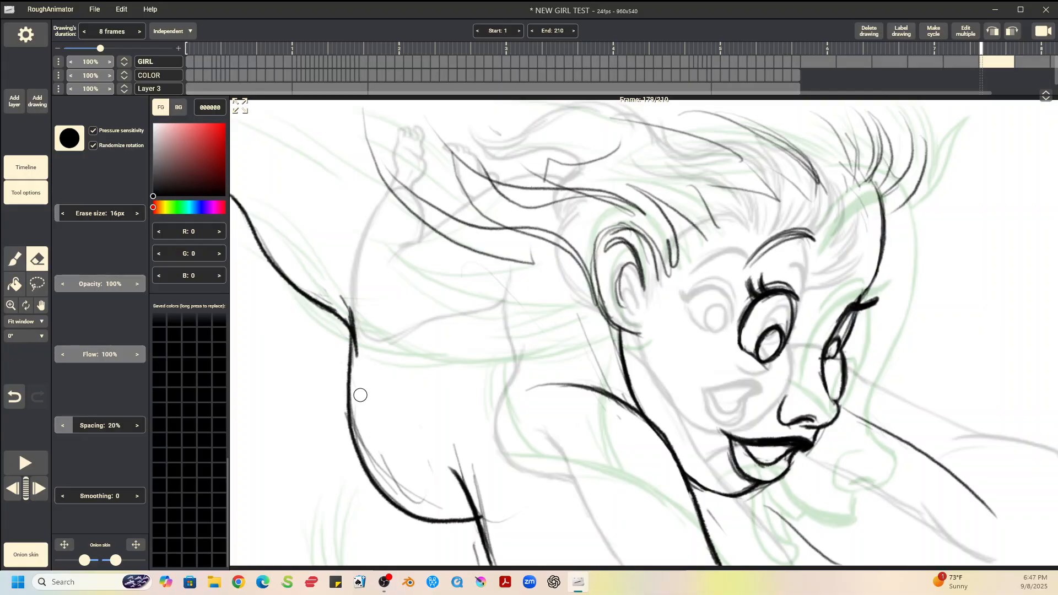
left_click_drag(361, 396, 438, 504)
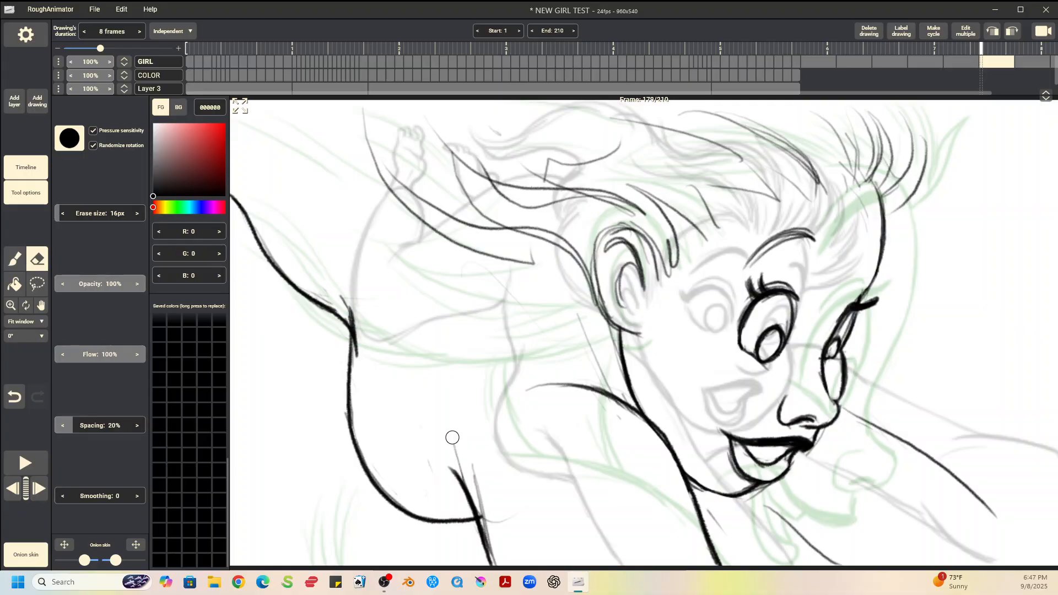
left_click_drag(452, 438, 480, 540)
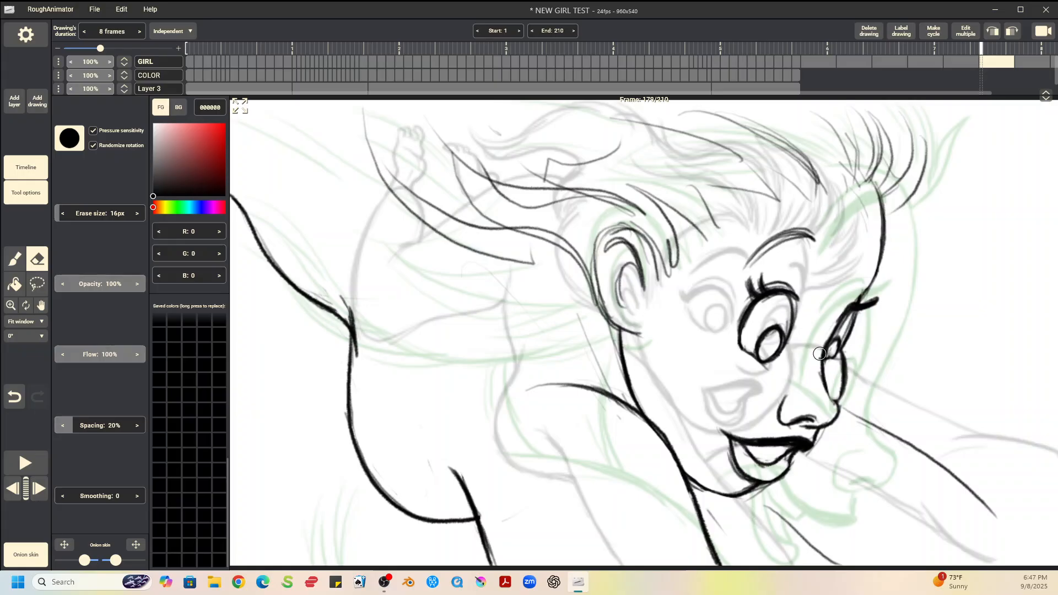
left_click_drag(579, 314, 623, 400)
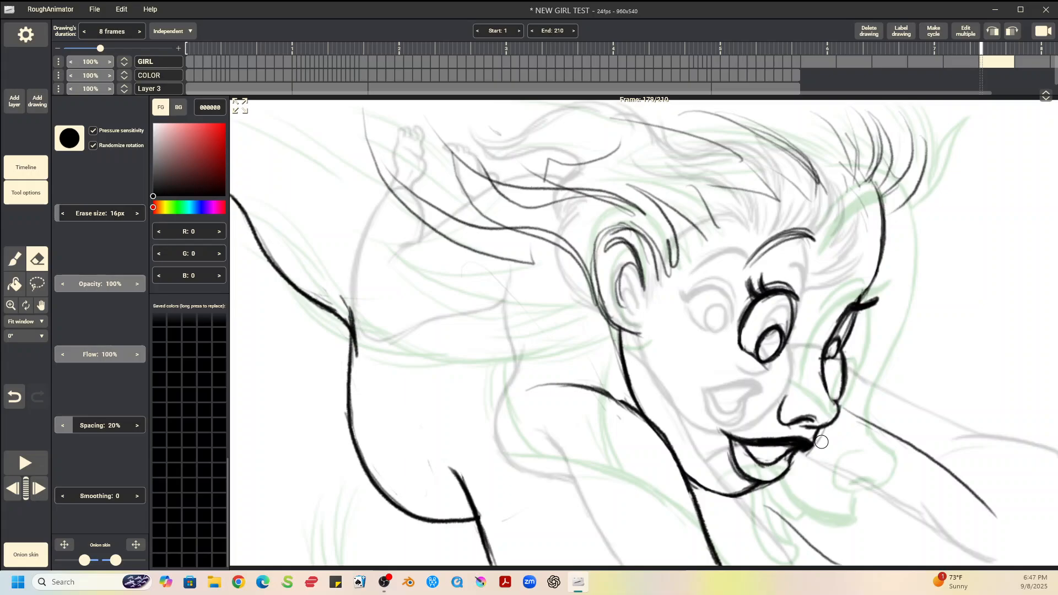
left_click(831, 357)
- Strengthen the far eye's outline, and redraw the line below the chin and the far arm's contour with bold lines
key("b")
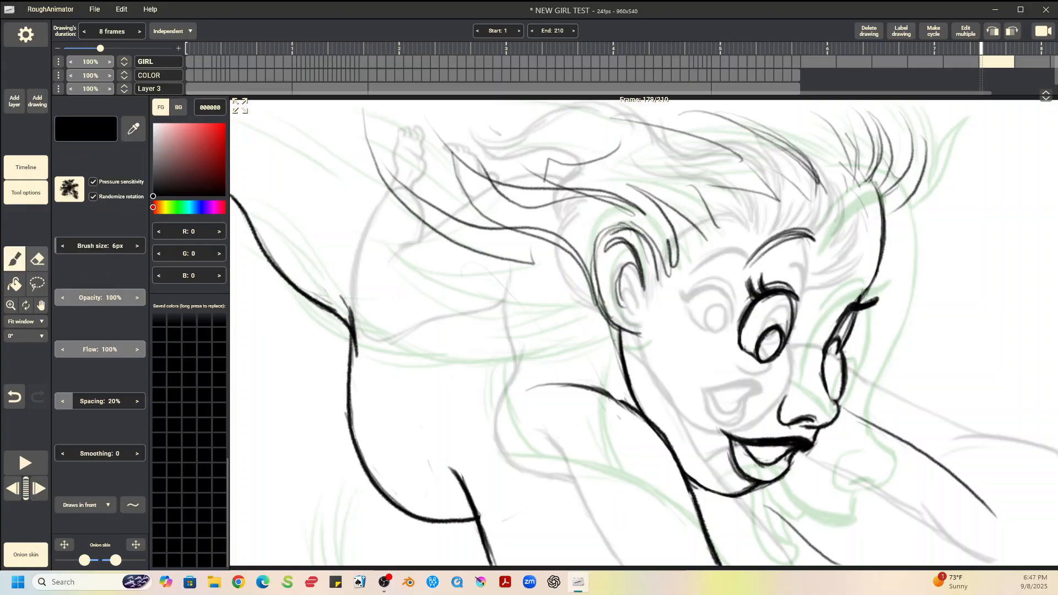
mouse_move(838, 348)
left_mouse_down()
mouse_move(825, 361)
mouse_move(836, 352)
left_mouse_up()
left_click_drag(752, 493, 838, 565)
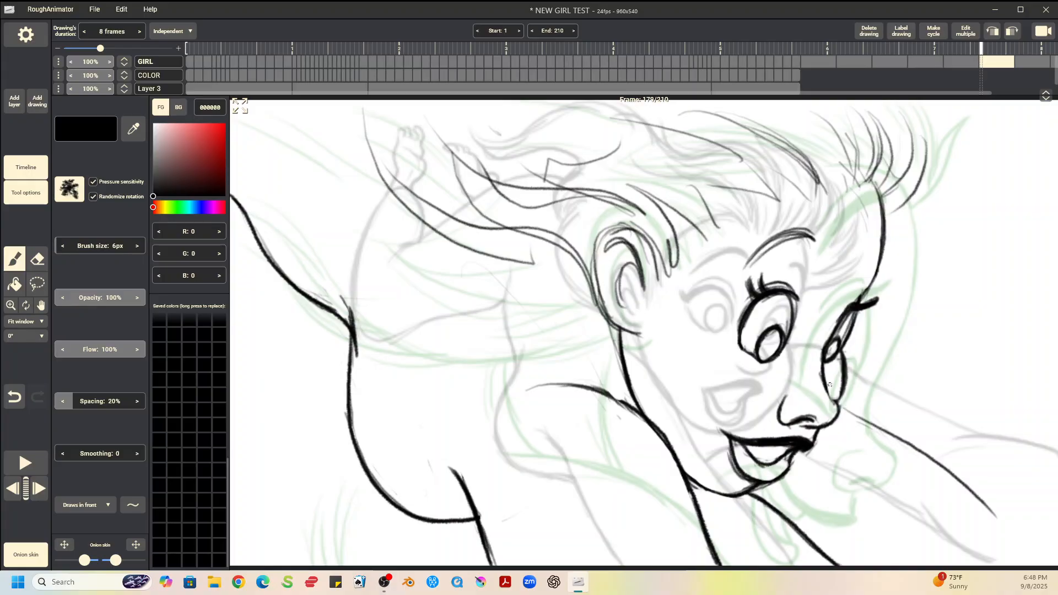
left_click_drag(830, 384, 839, 408)
left_click_drag(852, 410, 1035, 537)
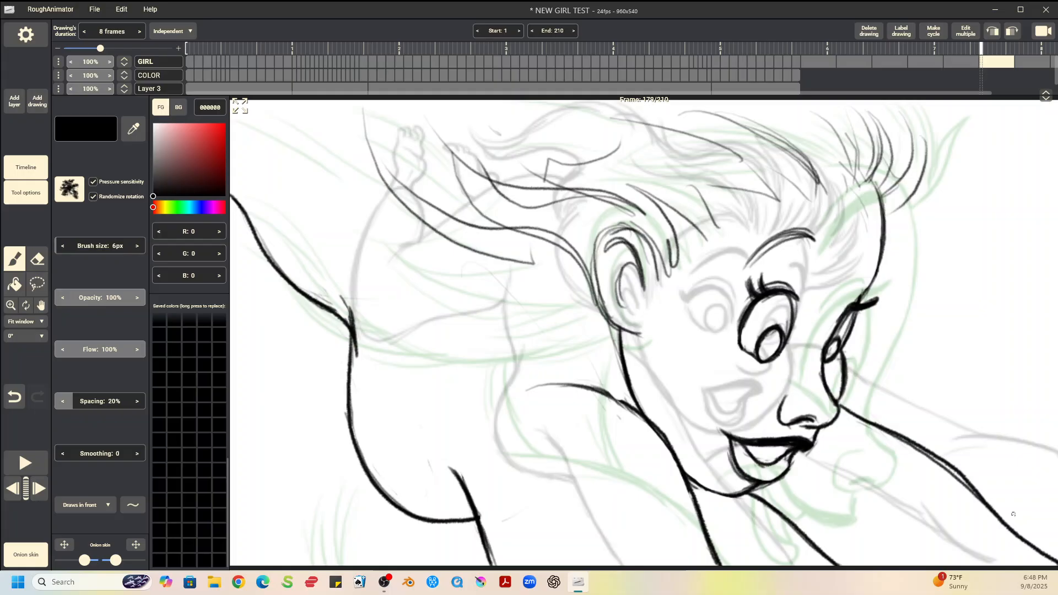
- Draw bold, swept-up hair strands along the hairline above the forehead
left_click_drag(789, 130, 828, 190)
left_click_drag(800, 106, 851, 186)
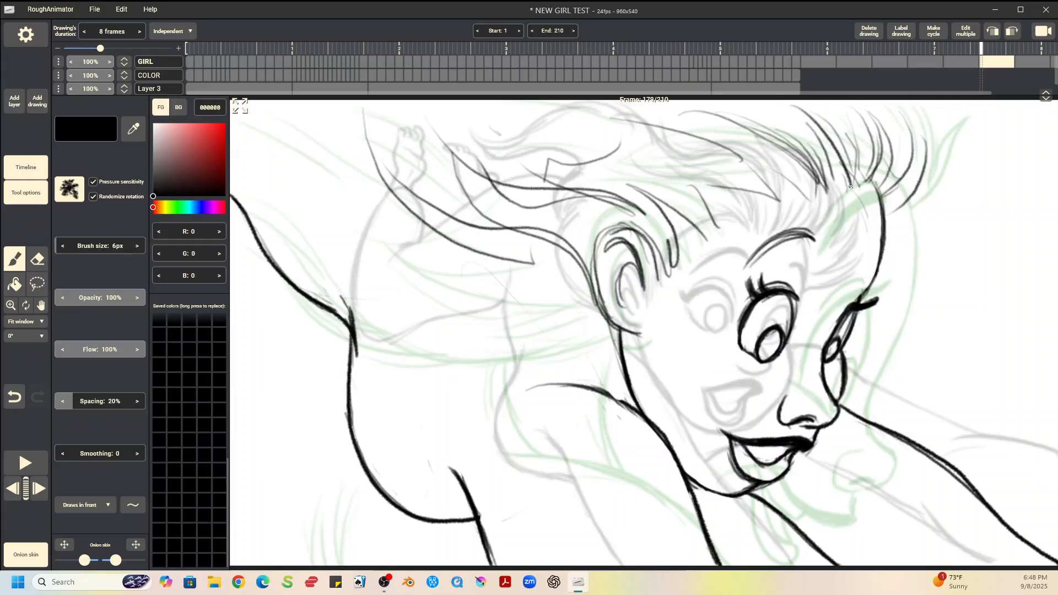
left_click_drag(831, 120, 853, 189)
left_click_drag(883, 109, 855, 191)
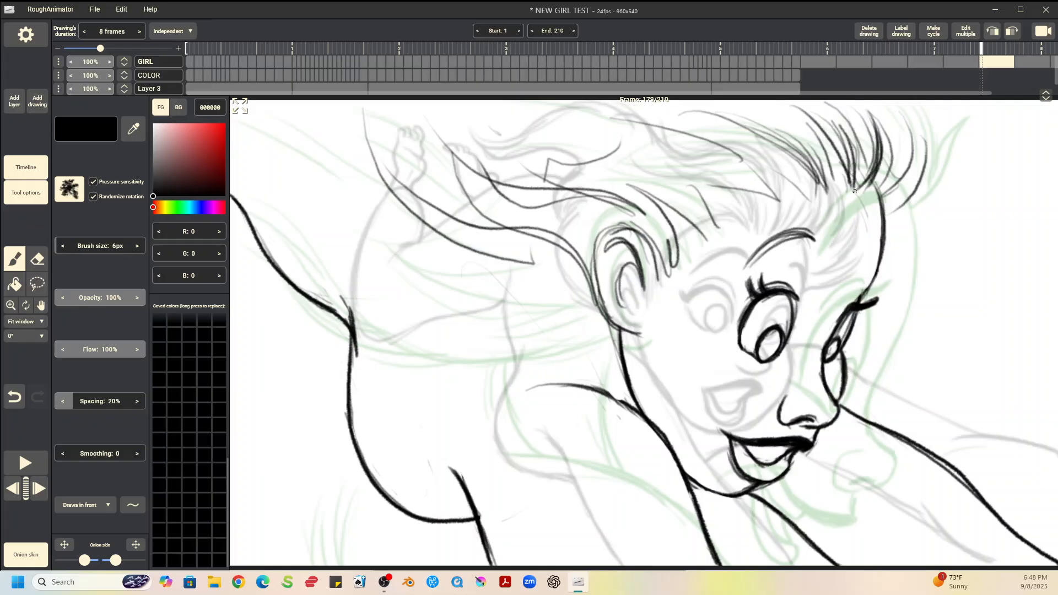
left_click_drag(862, 100, 855, 190)
mouse_move(882, 105)
left_mouse_down()
mouse_move(895, 187)
mouse_move(909, 168)
left_mouse_up()
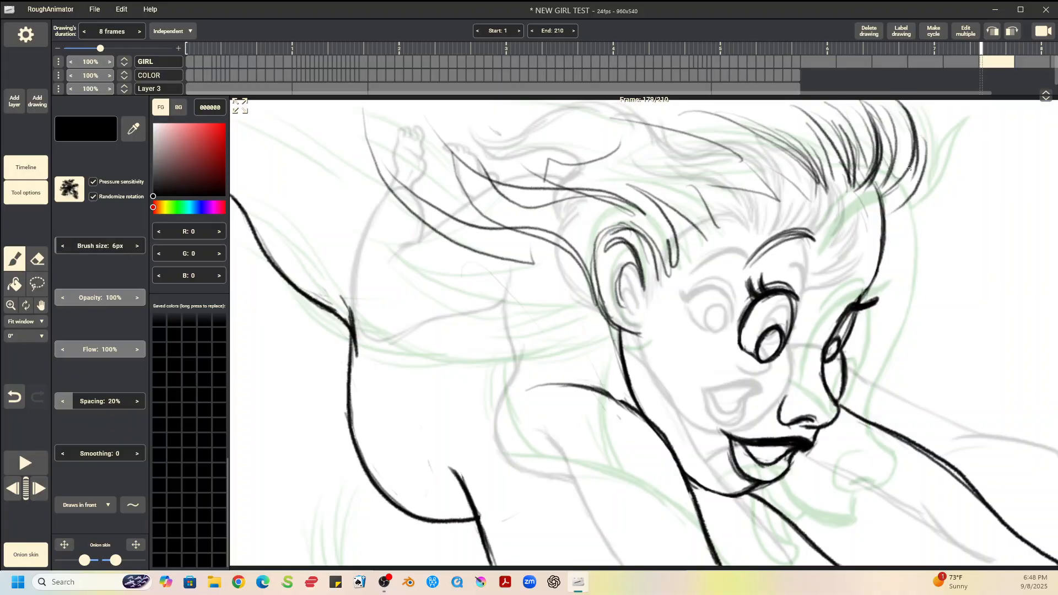
left_click_drag(937, 112, 882, 207)
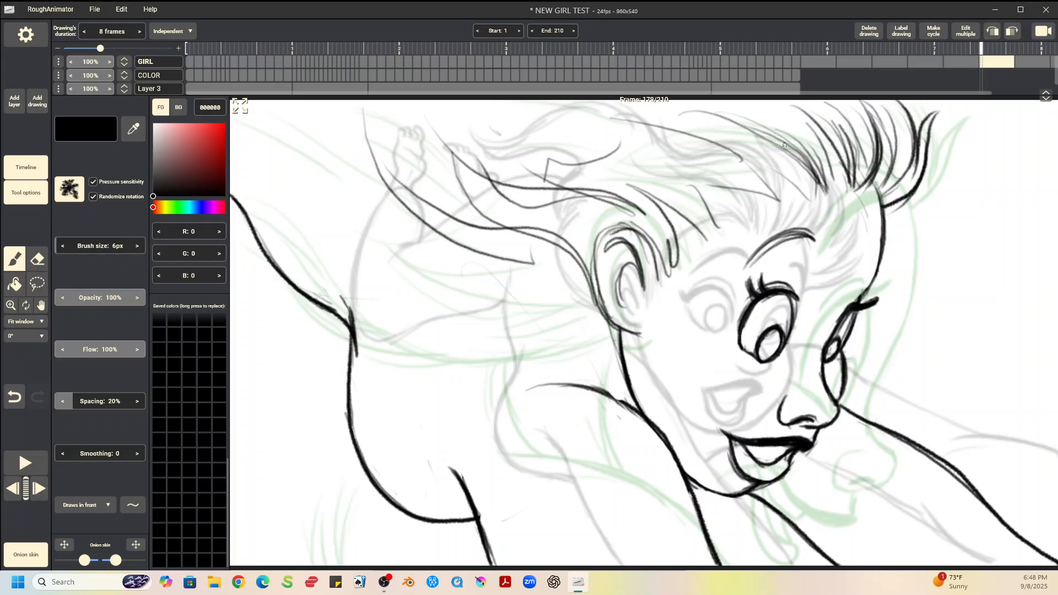
- Add hair strands sweeping back from the temple and across the side of the head
left_click_drag(659, 145, 720, 237)
left_click_drag(683, 142, 727, 221)
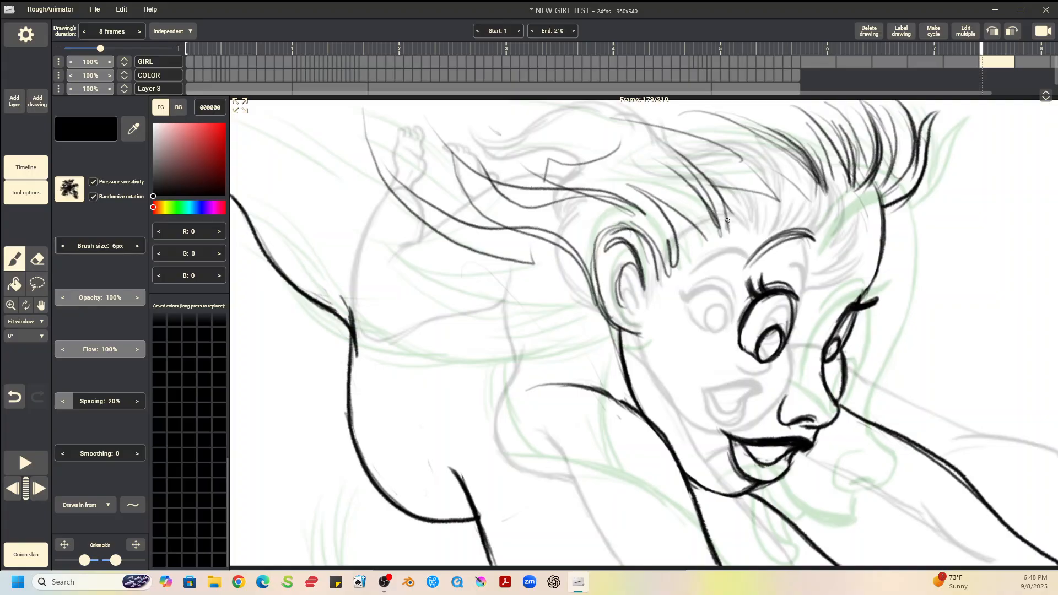
left_click_drag(692, 138, 789, 212)
left_click_drag(717, 108, 791, 160)
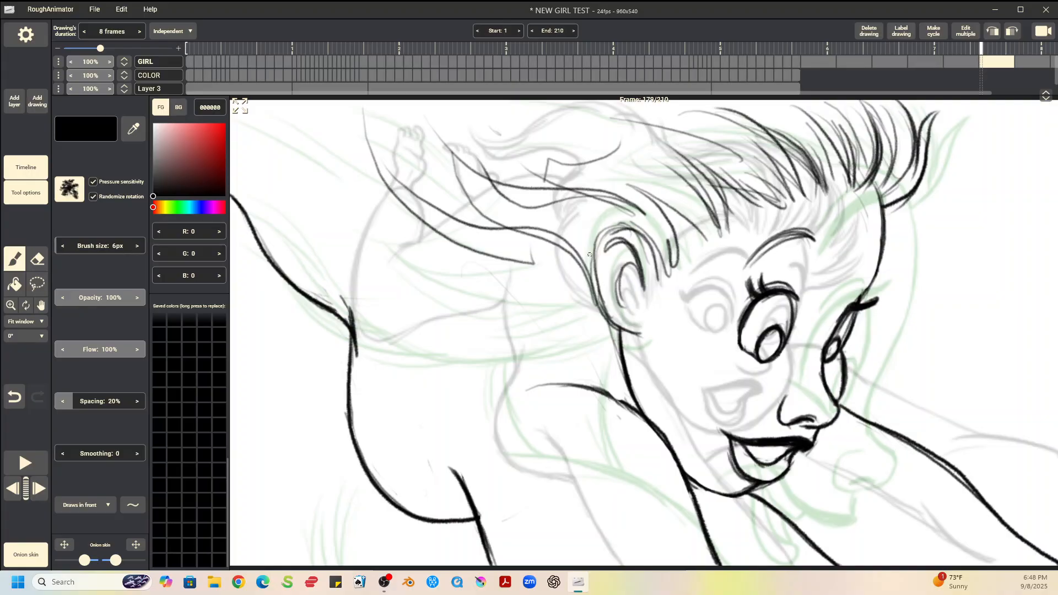
- Erase the rough hair lines around the ear, along the side of the head and in the strands trailing behind it
key("e")
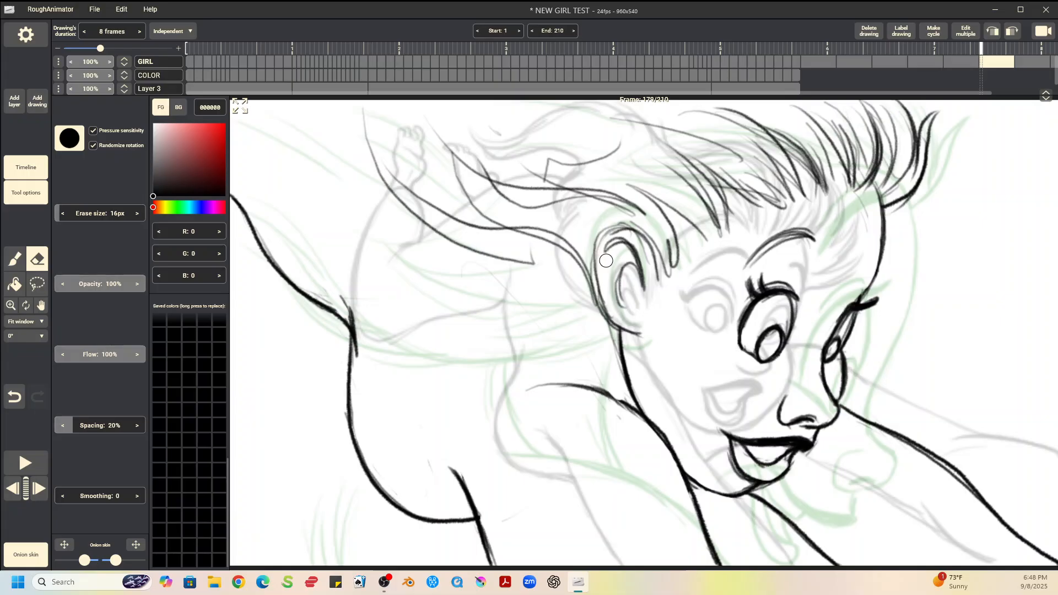
mouse_move(611, 246)
left_mouse_down()
mouse_move(600, 287)
mouse_move(615, 354)
left_mouse_up()
mouse_move(614, 243)
left_mouse_down()
mouse_move(666, 291)
mouse_move(677, 154)
mouse_move(734, 168)
mouse_move(774, 207)
mouse_move(726, 174)
left_mouse_up()
mouse_move(547, 161)
left_mouse_down()
mouse_move(560, 193)
mouse_move(546, 183)
mouse_move(569, 212)
left_mouse_up()
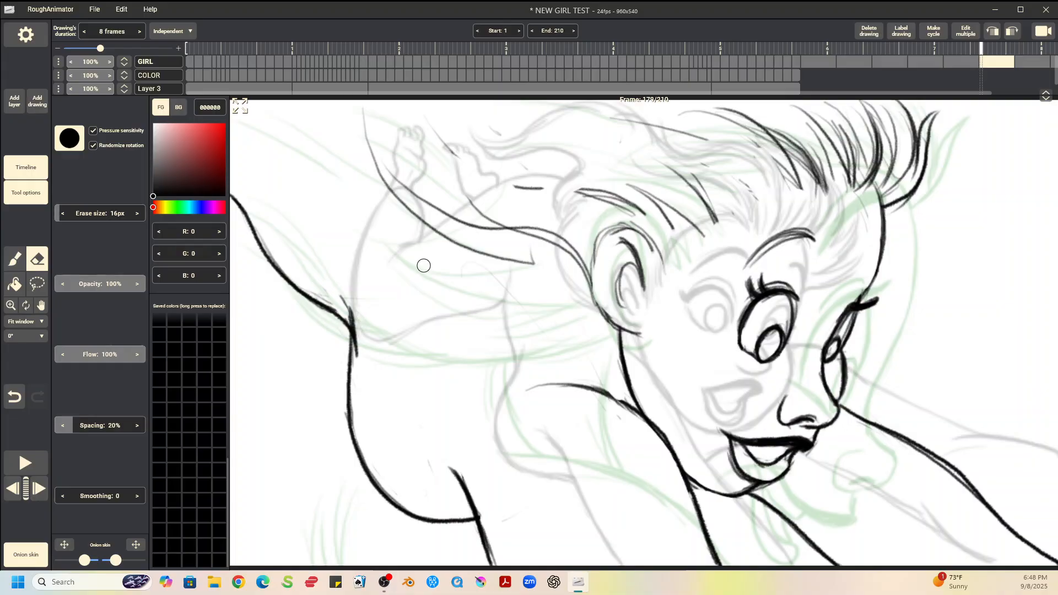
key("b")
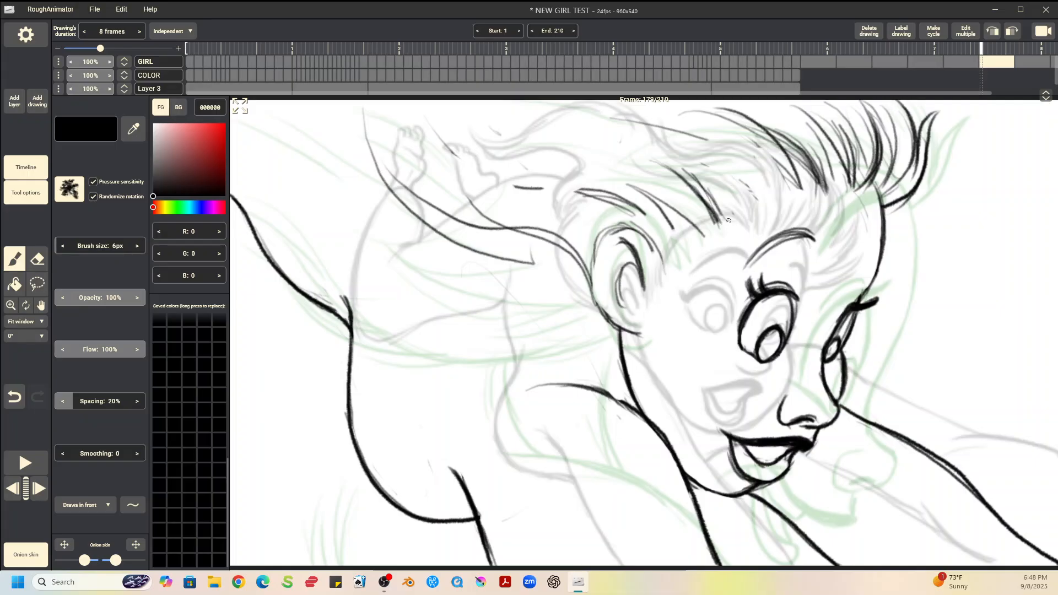
- Fill the hairline from the temple to the forehead with dense, bold hair strands swept back over the head
left_click_drag(640, 119, 739, 186)
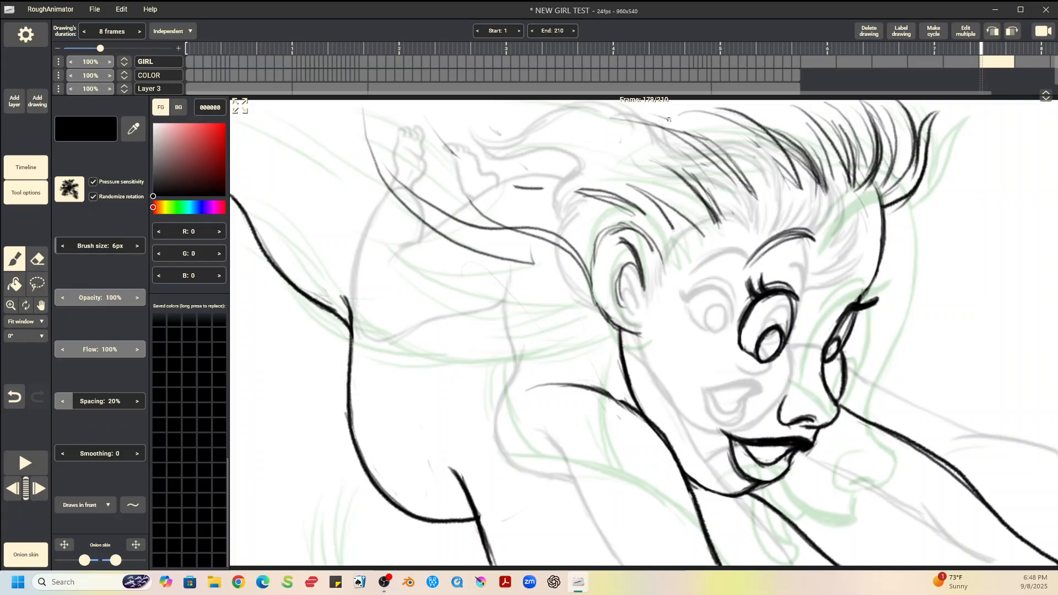
left_click_drag(669, 119, 728, 219)
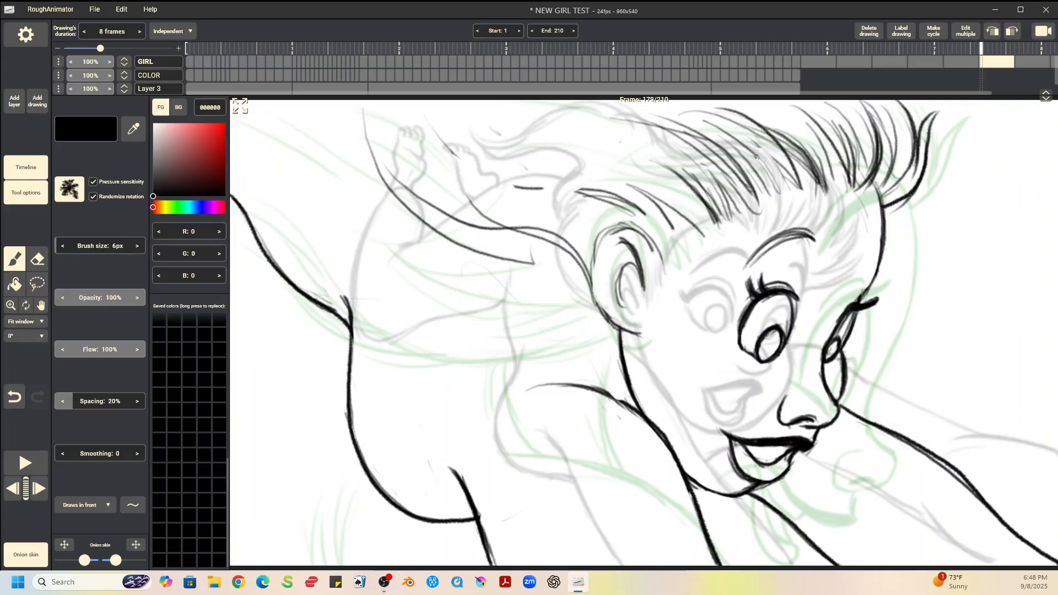
left_click_drag(757, 156, 800, 199)
left_click_drag(689, 100, 833, 186)
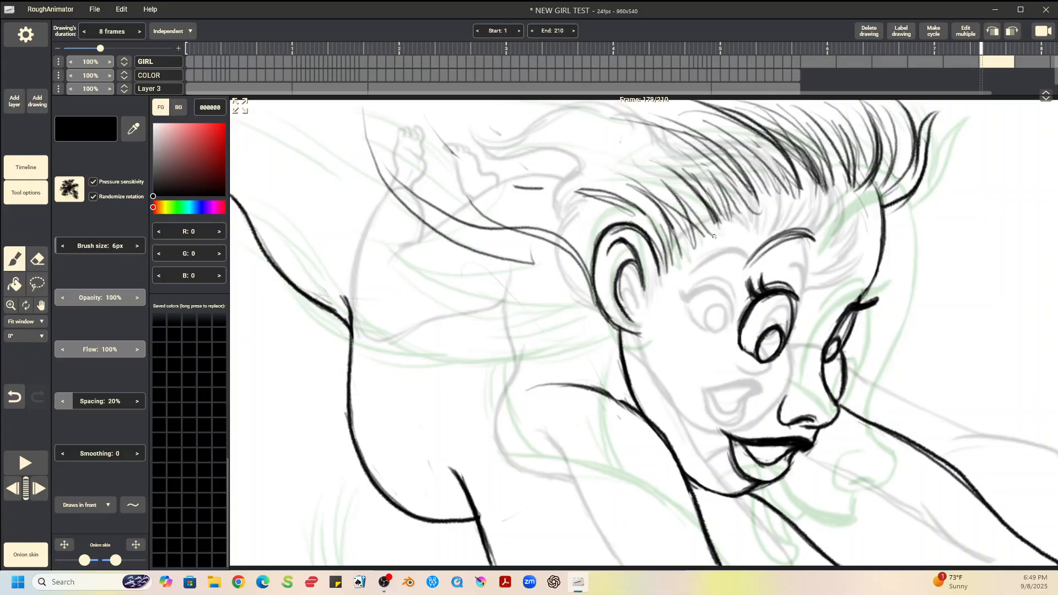
- Draw bold, flowing hair strands trailing back from the temple and behind the ear, darkening the rough outer strands
left_click_drag(714, 232, 614, 148)
left_click_drag(684, 199, 503, 132)
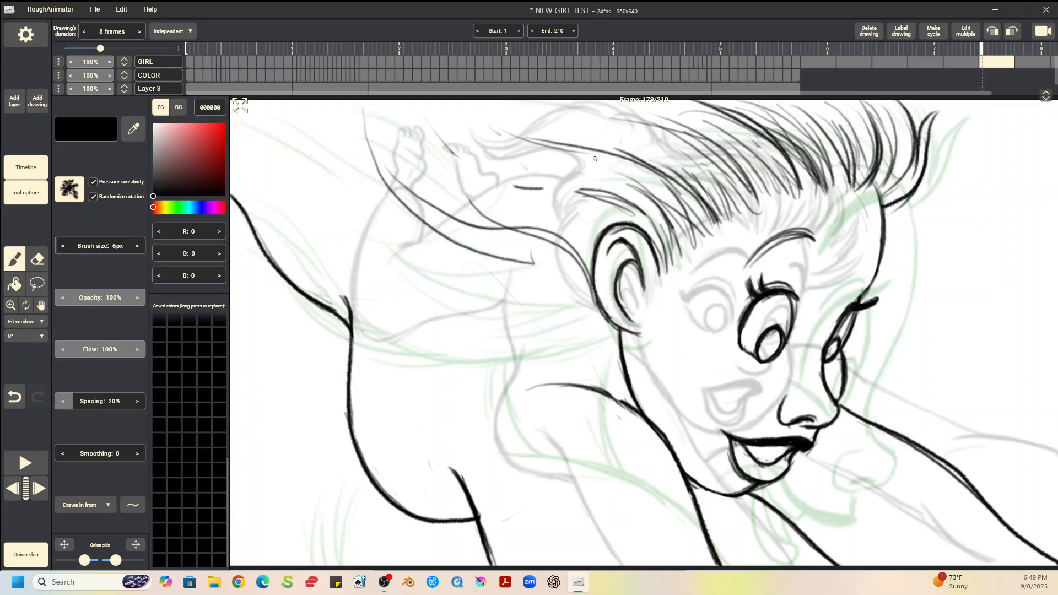
mouse_move(415, 122)
left_mouse_down()
mouse_move(553, 229)
mouse_move(457, 144)
left_mouse_up()
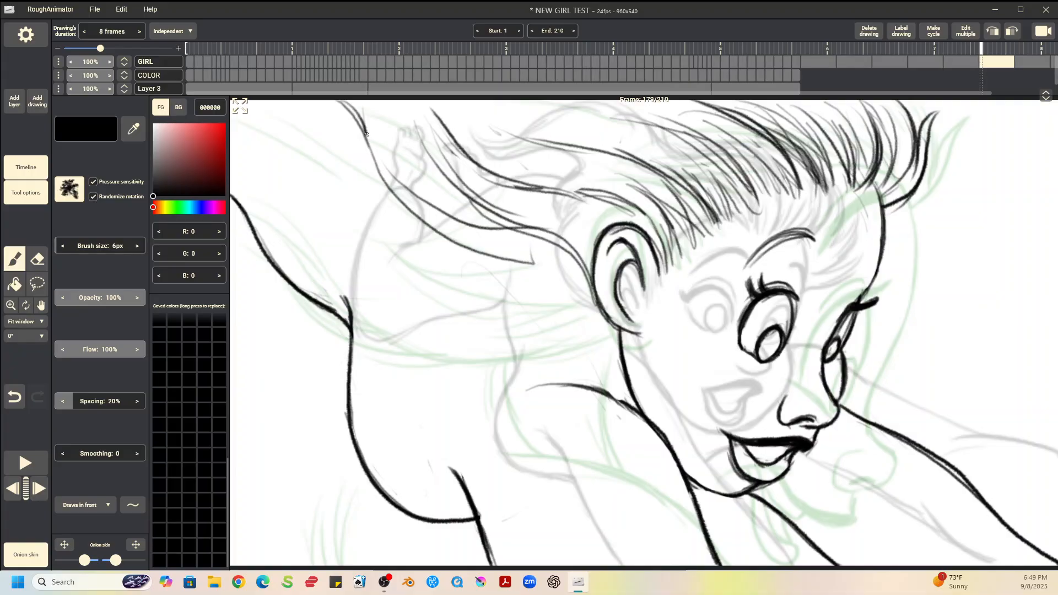
left_click_drag(366, 134, 515, 269)
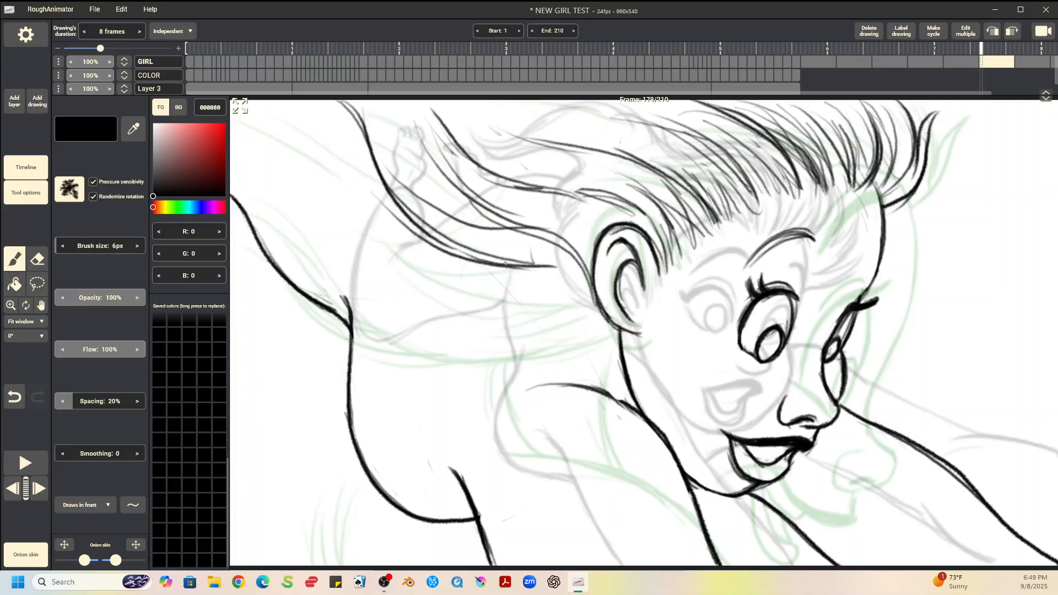
left_click_drag(494, 196, 593, 291)
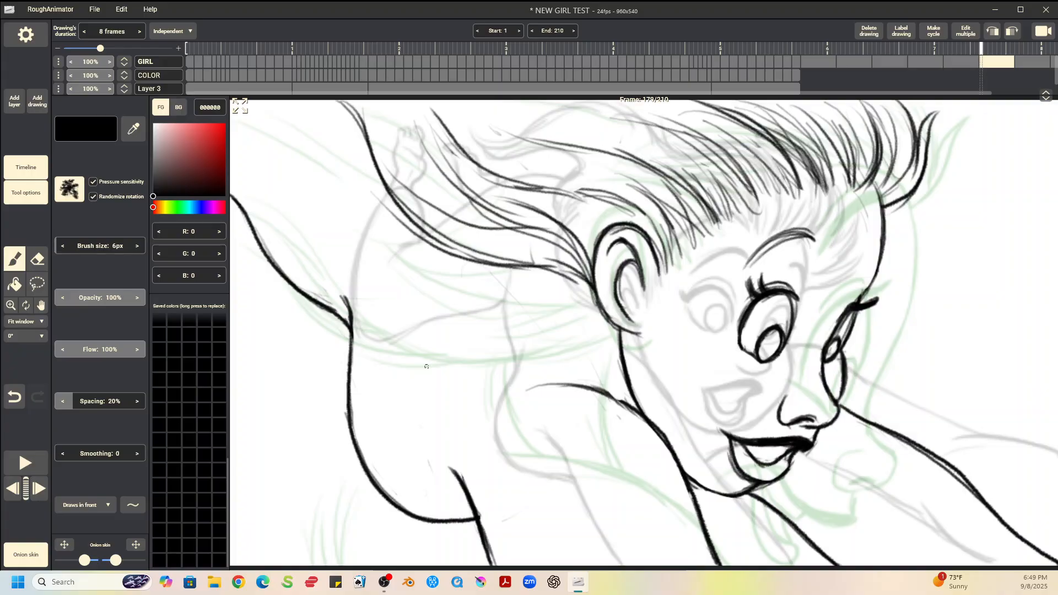
left_click_drag(485, 130, 679, 225)
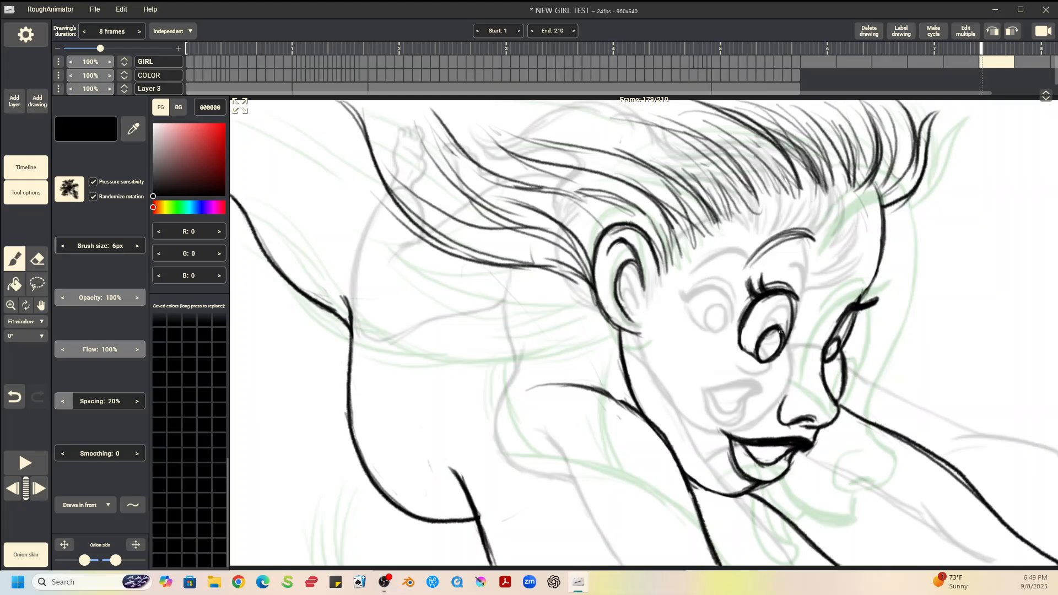
- Play back the animation to review the motion, and stop playback
left_click(25, 463)
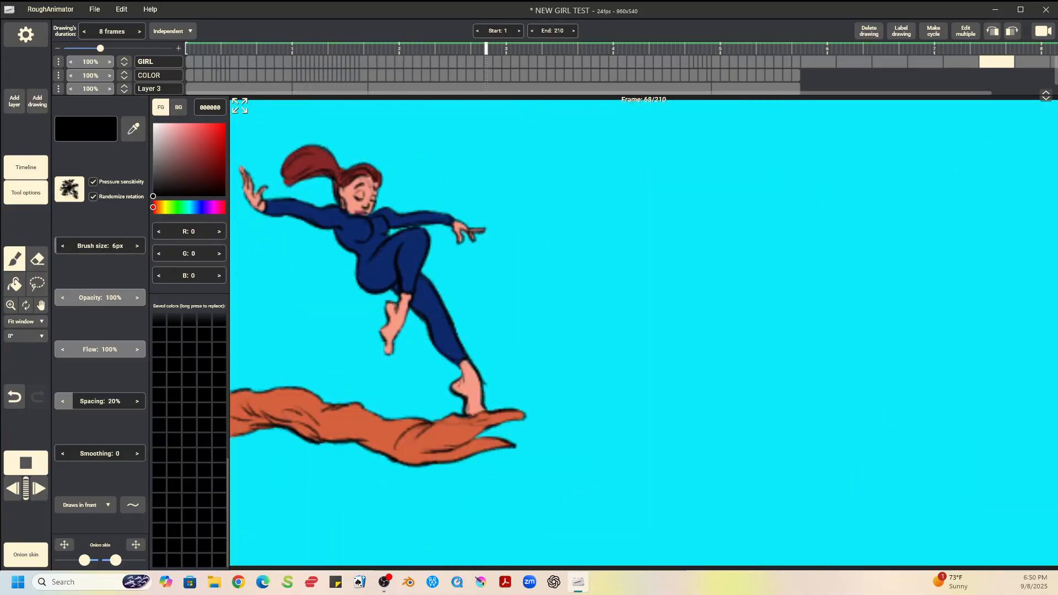
key("Return")
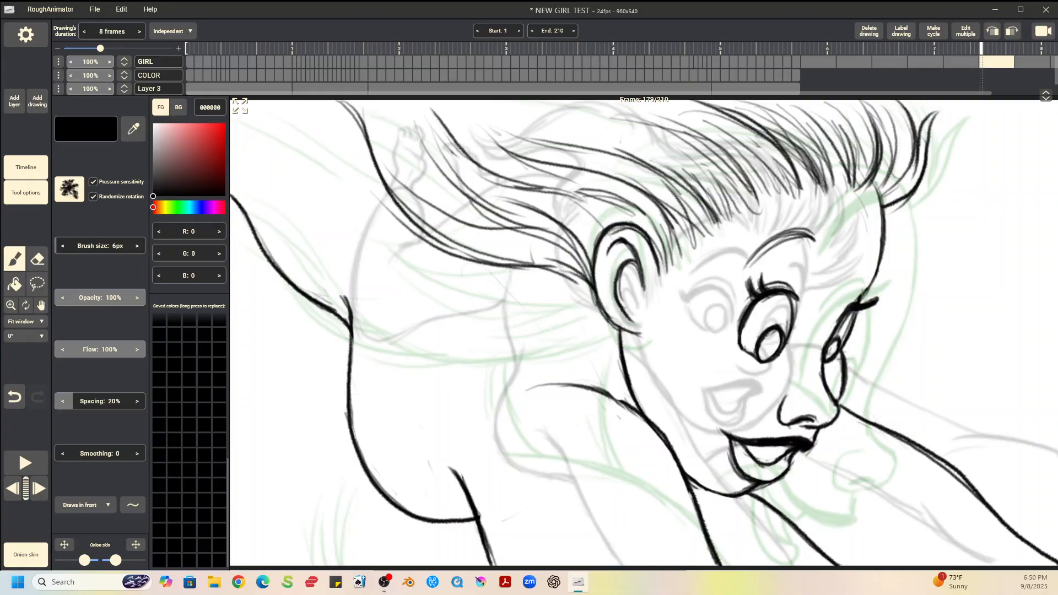